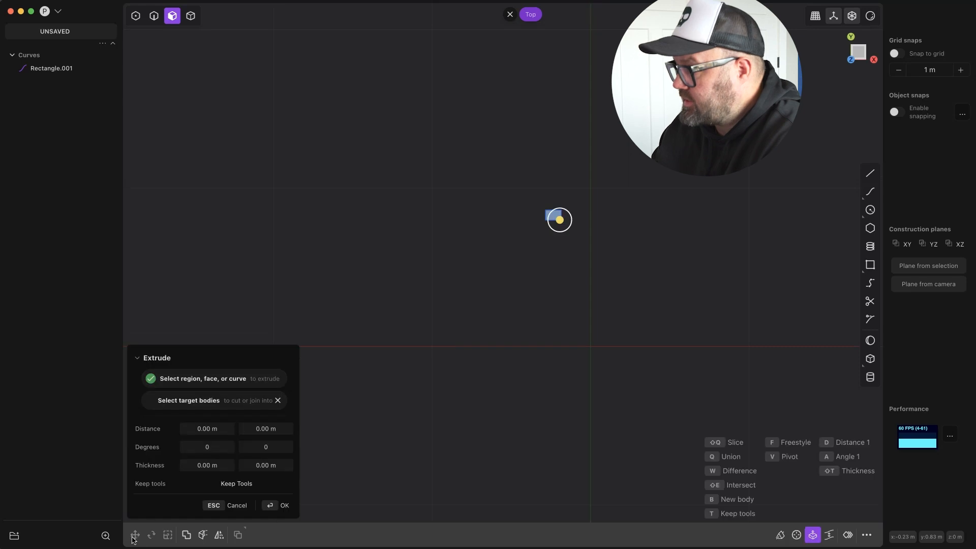
Extrude the small rectangle into a thin slab and switch to solid-body selection.
scroll(553, 221, "up", 10)
left_click(554, 222)
key("e")
left_click_drag(553, 265, 552, 278)
middle_click_drag(686, 356, 701, 386)
key("Return")
left_click(191, 16)
key("KP_7")
scroll(656, 110, "down", 3)
key("g")
scroll(749, 356, "down", 8)
left_click_drag(705, 298, 604, 299)
scroll(582, 289, "up", 15)
scroll(582, 289, "down", 2)
left_click_drag(551, 255, 547, 251)
middle_click_drag(733, 249, 686, 234, "shift")
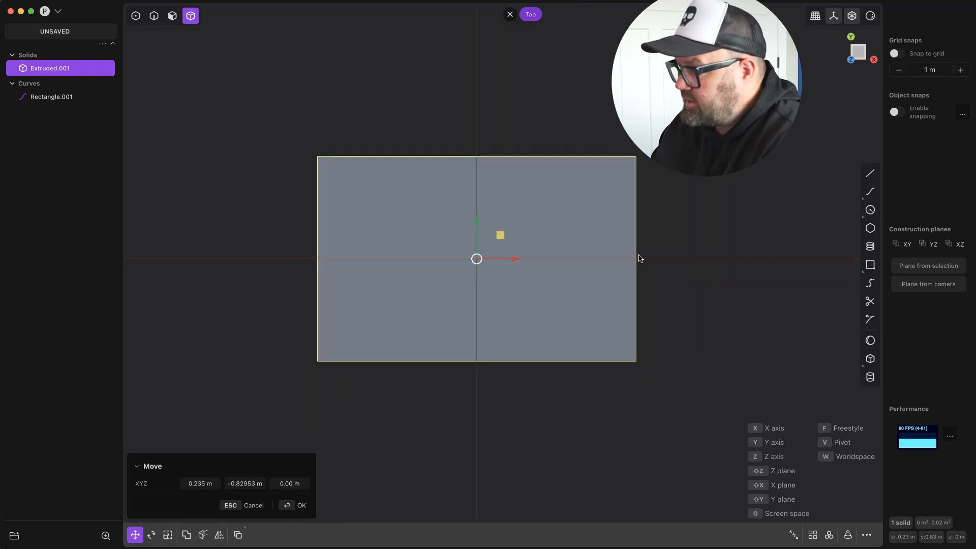
left_click(154, 16)
middle_click_drag(297, 401, 311, 359)
key("Escape")
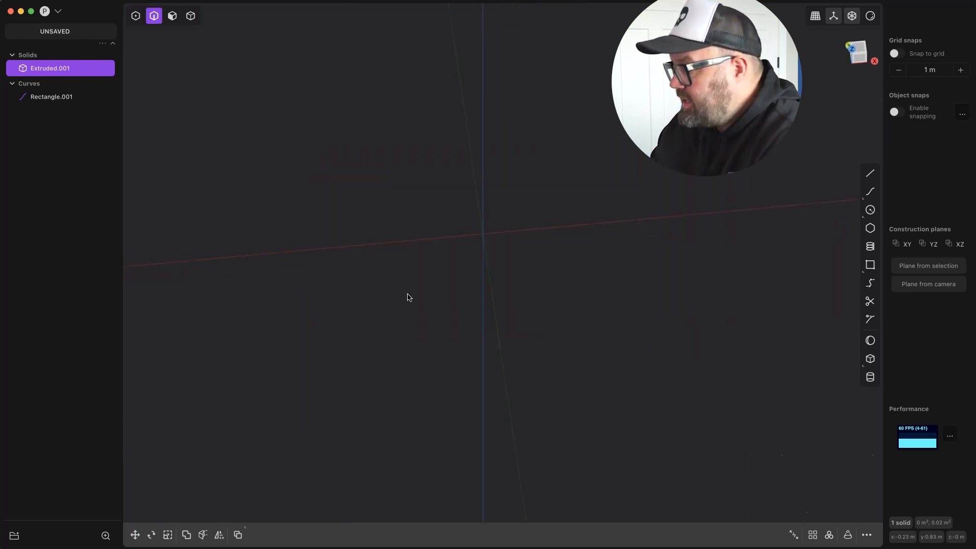
Move the extruded slab to the world origin in top view, by about 0.23492 m in X and -0.82931 m in Y.
key("KP_7")
key("g")
scroll(379, 253, "up", 5)
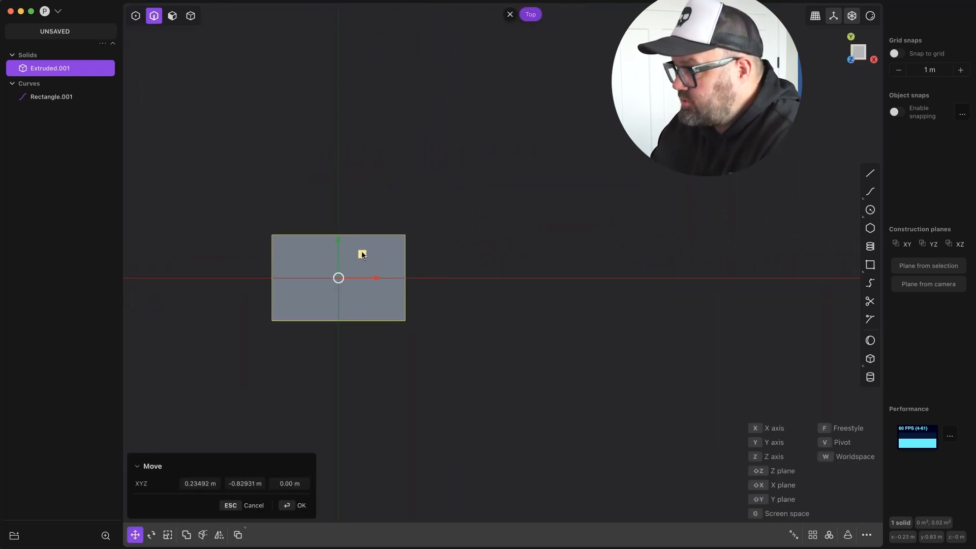
scroll(363, 254, "up", 4)
key("Return")
Fillet the four vertical corner edges of the slab with a distance of 0.0025 m.
middle_click_drag(310, 290, 517, 212)
left_click(465, 266)
key("b")
middle_click_drag(465, 265, 574, 259)
left_click(144, 305, "shift")
middle_click_drag(255, 315, 400, 343)
left_click_drag(268, 327, 263, 327)
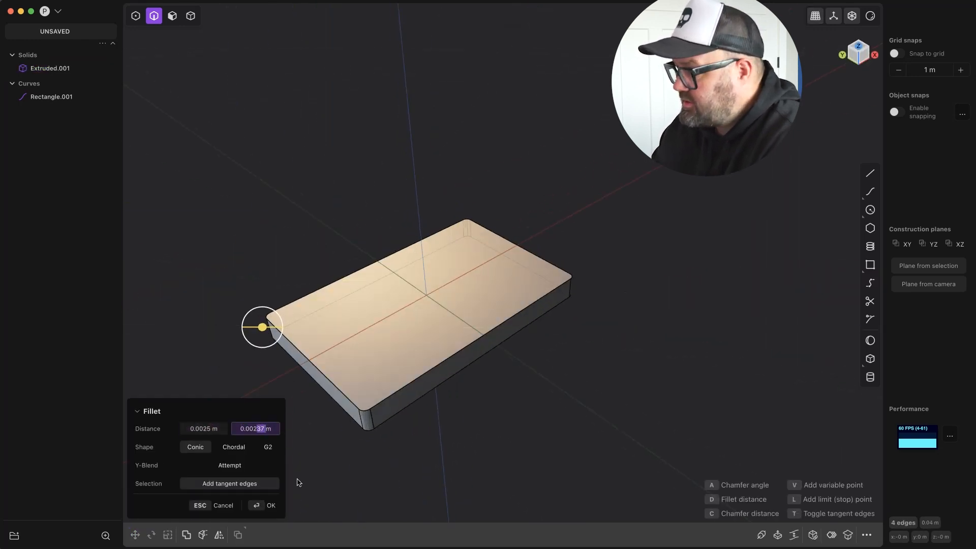
type("5")
left_click(256, 506)
Move one large face of the slab along Z to adjust the slab's thickness.
middle_click_drag(493, 376, 462, 331)
key("3")
left_click(455, 368)
key("g")
key("z")
middle_click_drag(448, 425, 272, 514)
key("Return")
Sketch a small rectangle about 0.011 m wide on the YZ plane, near one corner of the slab's short side.
middle_click_drag(510, 408, 475, 322)
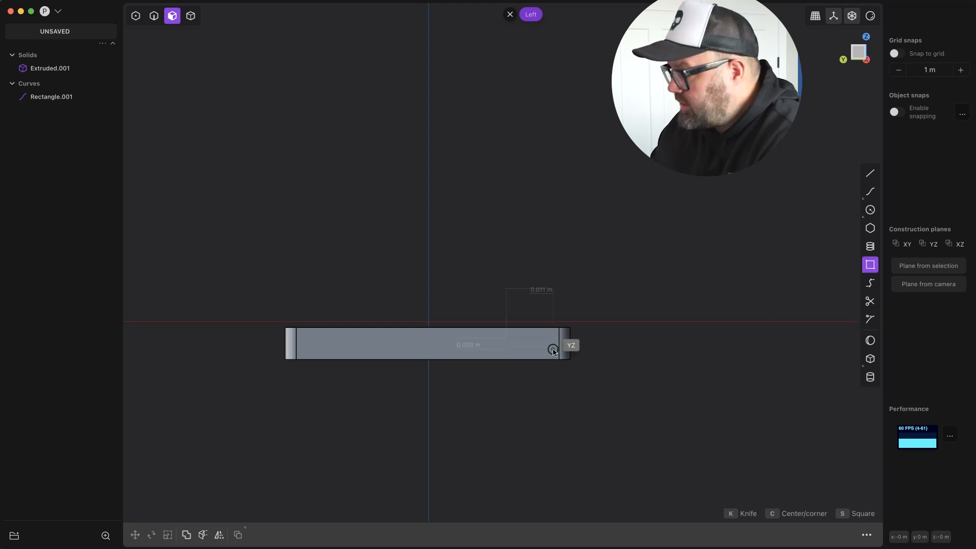
key("g")
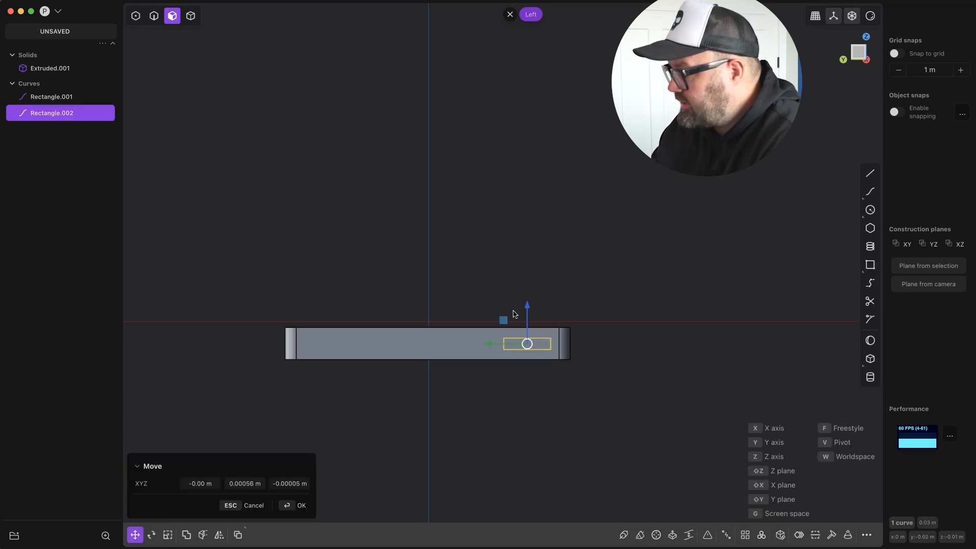
key("2")
key("g")
key("Escape")
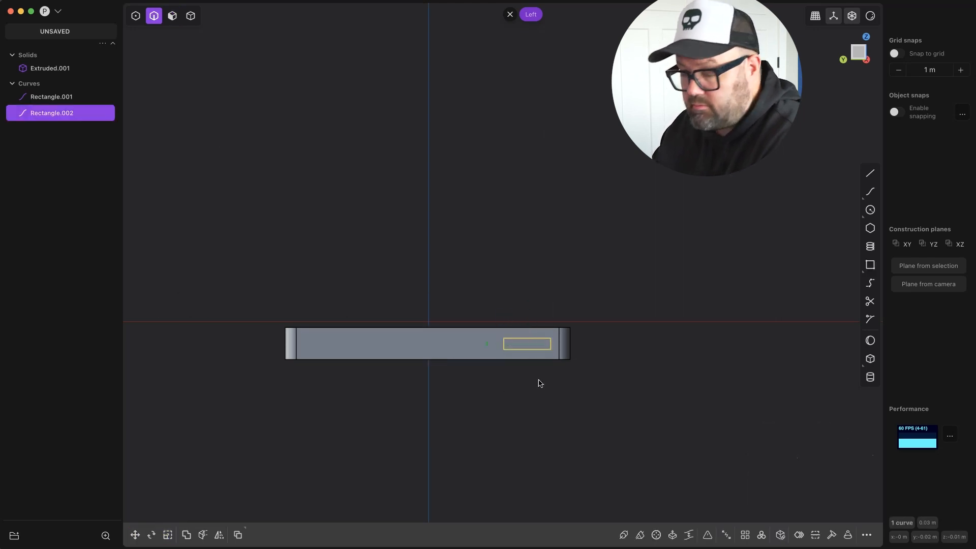
Move the small rectangle out of the slab by about -0.06089 m in X and -0.00016 m in Y.
key("g")
left_click_drag(488, 345, 491, 346)
middle_click_drag(491, 346, 466, 390)
left_click_drag(661, 290, 521, 345)
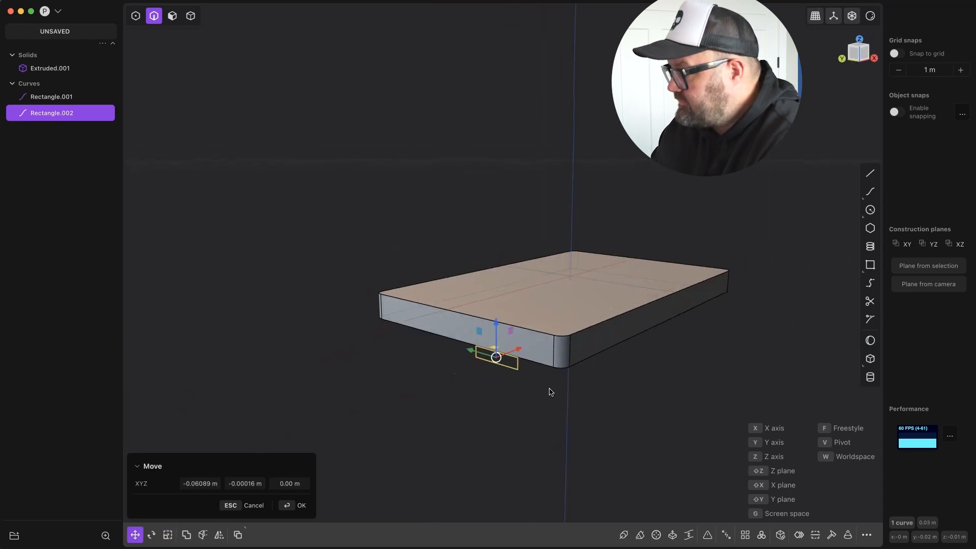
key("Return")
Project the small rectangle onto the slab's two short sides and delete the original rectangle.
key("shift+p")
left_click(597, 328)
middle_click_drag(612, 383, 500, 351)
key("Return")
left_click(499, 351)
key("x")
left_click(529, 338)
Extrude the projected rectangular region on one short side outward by about 0.00229 m.
key("3")
left_click(528, 338)
key("e")
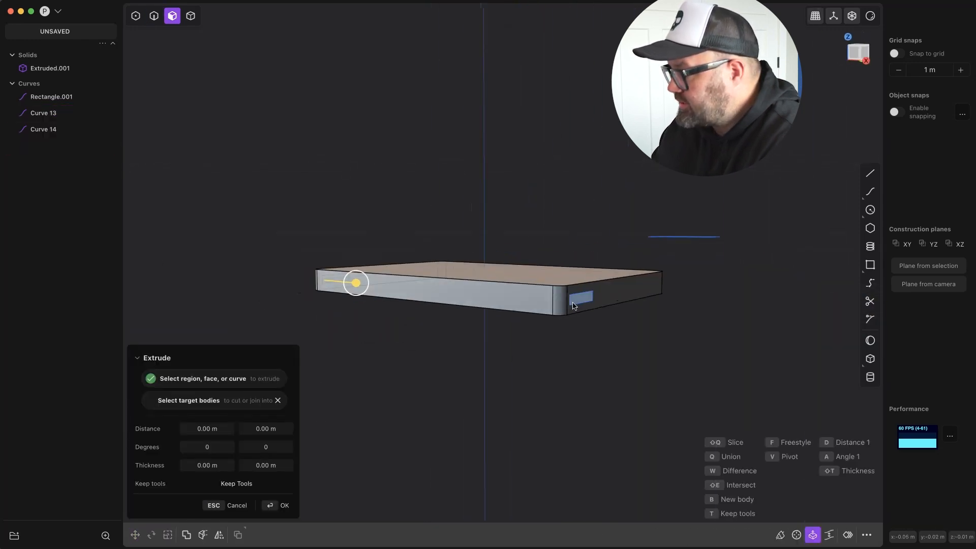
left_click_drag(617, 290, 605, 290)
key("Return")
key("e")
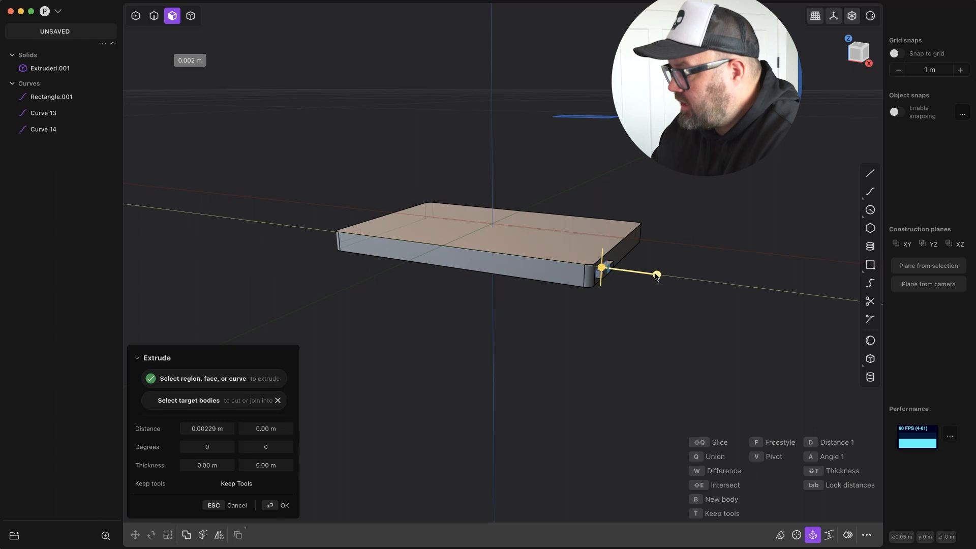
key("Return")
Extrude the projected rectangular region on the opposite short side outward as a matching tab.
middle_click_drag(528, 316, 604, 328)
left_click(458, 289)
key("e")
left_click_drag(475, 283, 488, 277)
key("Return")
Delete the leftover curves Rectangle.001, Curve 13 and Curve 14.
middle_click_drag(488, 277, 468, 246)
key("1")
left_click_drag(441, 272, 404, 316)
mouse_move(404, 315)
middle_mouse_down()
mouse_move(483, 290)
mouse_move(397, 300)
middle_mouse_up()
key("g")
left_click_drag(386, 297, 380, 297)
middle_click_drag(380, 297, 305, 326)
left_click(65, 147)
left_click(63, 163, "shift")
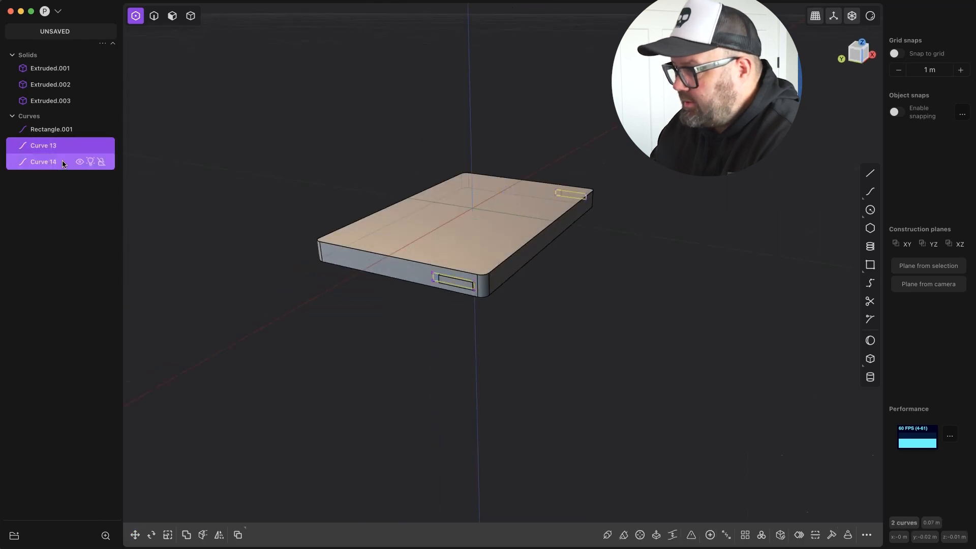
left_click(854, 58)
key("2")
left_click_drag(417, 289, 429, 310)
middle_click_drag(432, 315, 381, 346)
key("b")
left_click(856, 55)
key("g")
left_click(410, 389)
middle_click_drag(409, 389, 432, 402)
Move the matching end faces of both side tabs about 0.00403 m along Y to lengthen the tabs.
key("3")
left_click(435, 299)
middle_click_drag(437, 298, 661, 285)
scroll(473, 291, "down", 5)
middle_click_drag(474, 291, 460, 228)
left_click(457, 239, "shift")
key("g")
left_click_drag(579, 180, 653, 190)
left_click(856, 55)
middle_click_drag(610, 168, 637, 181)
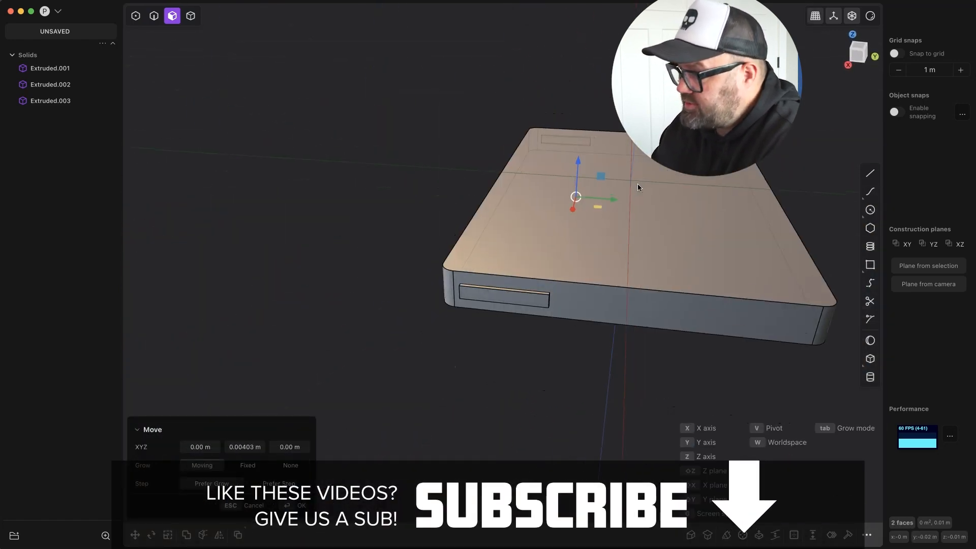
right_click(635, 181)
Scale the outer faces of the two side tabs to adjust how they protrude from the slab.
left_click(509, 279)
left_click(483, 170, "shift")
middle_click_drag(509, 278, 561, 152)
key("s")
middle_click_drag(503, 140, 176, 223)
left_click(160, 195)
key("s")
left_click_drag(176, 224, 185, 228)
right_click(185, 229)
middle_click_drag(185, 229, 435, 276)
left_click(435, 276)
key("s")
right_click(504, 302)
Move the outer vertical edge at one end of the first side tab by 0.0005 m to taper it.
middle_click_drag(505, 301, 596, 272)
key("2")
left_click(469, 272)
left_click(572, 254, "shift")
key("b")
key("g")
type("0.0005")
key("Return")
Move the outer vertical edge at the other end of the first side tab by -0.0005 m along Y.
left_click(599, 265)
key("g")
left_click_drag(636, 267, 632, 267)
left_click(248, 486)
type("-0.0005")
key("Return")
Move the outer vertical edge of the opposite side tab nearest the slab's corner inward to taper that end.
middle_click_drag(502, 182, 275, 157)
left_click(477, 235)
type("g")
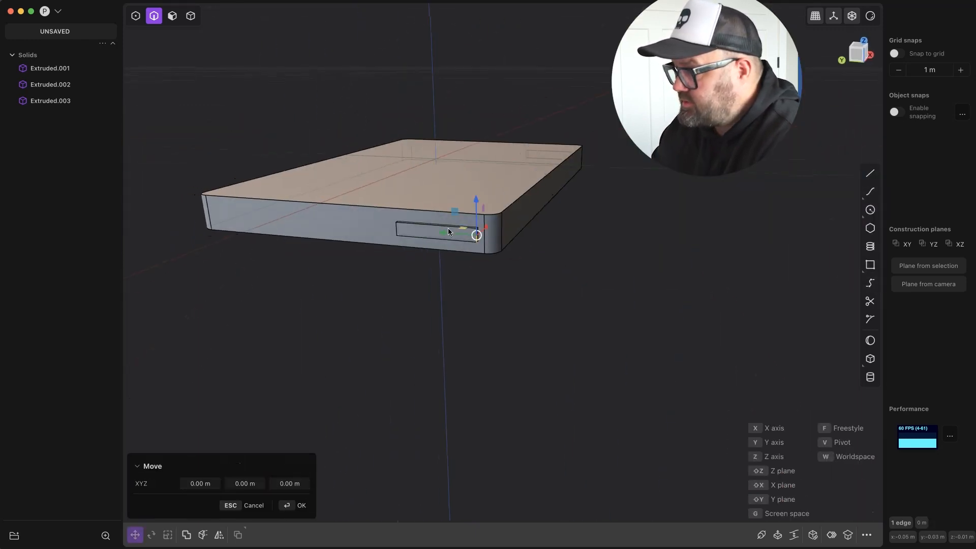
type("5")
key("Tab")
key("Return")
Move the remaining outer vertical edge of the opposite side tab inward to taper its other end.
left_click(396, 230)
middle_click_drag(384, 259, 423, 258)
type("g5")
left_click(294, 506)
Sketch a rectangle about 0.094 by 0.045 m on the XY plane over the upper part of the slab in top view.
middle_click_drag(417, 305, 532, 150)
key("KP_7")
middle_click_drag(627, 91, 562, 297, "shift")
double_click(547, 205)
key("Escape")
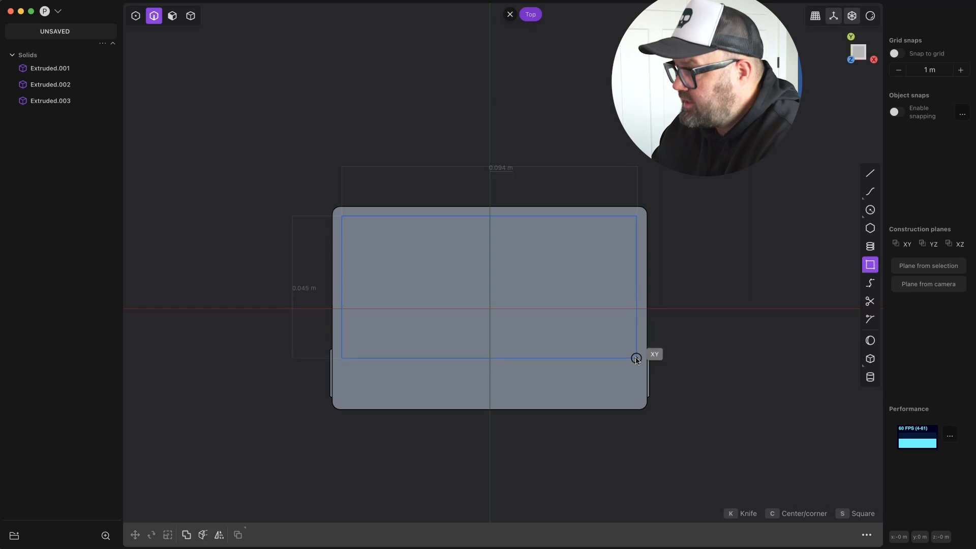
left_click(637, 362)
mouse_move(637, 363)
middle_mouse_down()
mouse_move(679, 236)
mouse_move(640, 365)
middle_mouse_up()
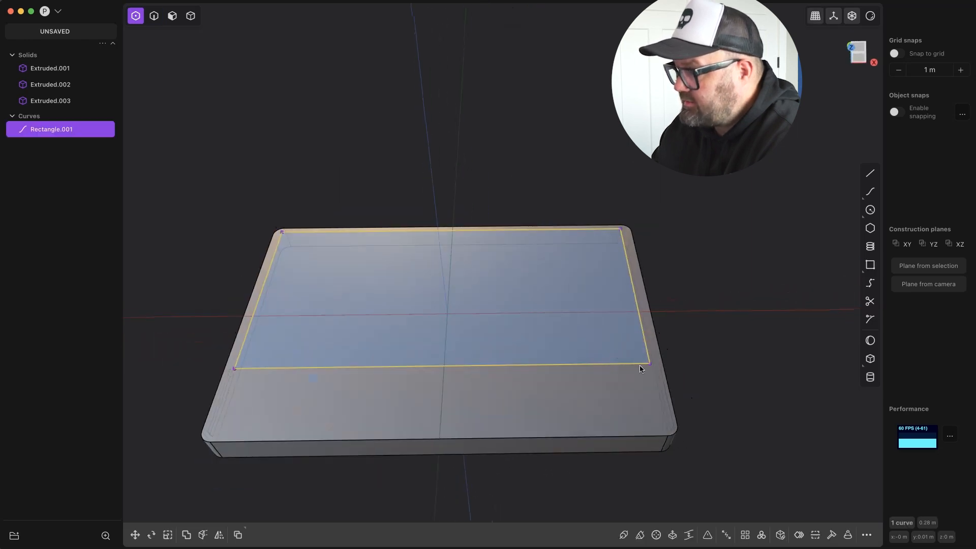
Select the rectangle's remaining corner vertex and round all four corners.
left_click(235, 368, "shift")
key("KP_7")
key("Return")
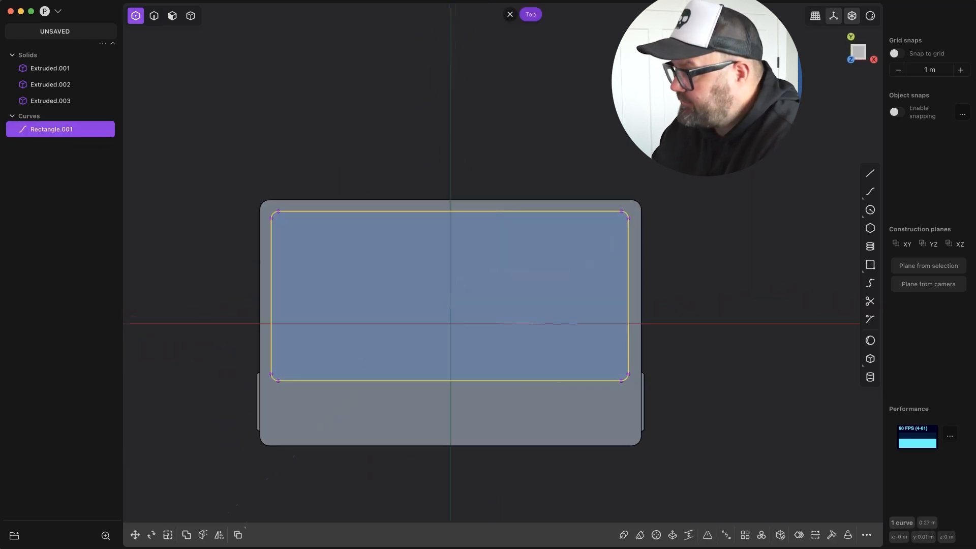
Select the rounded rectangle's upper corner vertices in top view and move them slightly down to widen the upper margin.
key("g")
left_click(629, 217)
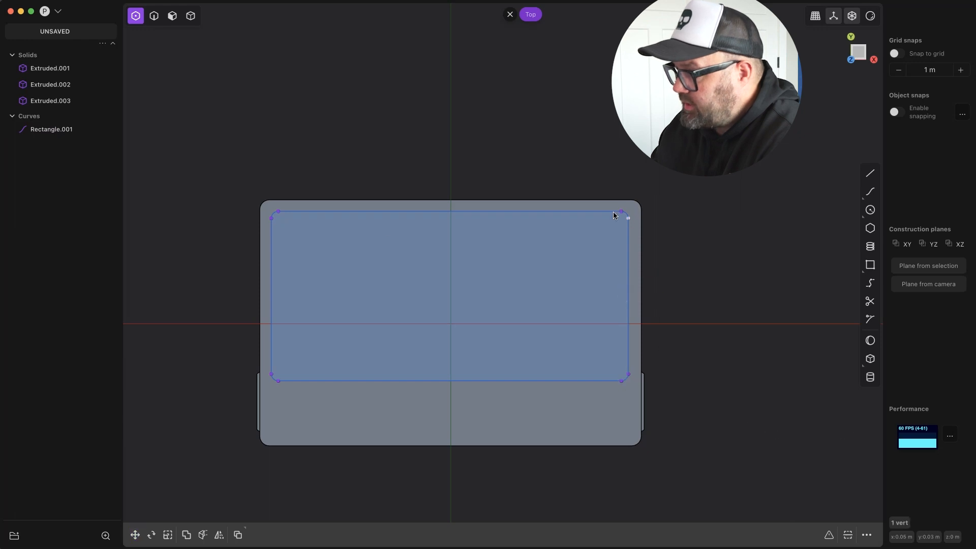
left_click(622, 211, "shift")
left_click(279, 211, "shift")
left_click(271, 219, "shift")
key("g")
left_click_drag(453, 189, 453, 191)
left_click(279, 213)
Save the project as cassette.plasticity.
middle_click_drag(298, 285, 304, 256)
key("KP_7")
middle_click_drag(289, 346, 316, 114)
key("Escape")
key("2")
key("super+s")
left_click(397, 248)
double_click(480, 170)
left_click(669, 375)
Select the rounded rectangle's left-side vertices in top view and move them slightly inward to even out the side margins.
key("KP_7")
key("1")
left_click_drag(222, 155, 185, 385)
key("g")
left_click_drag(236, 251, 240, 251)
key("Return")
Project the rounded rectangle onto the slab's top and bottom faces.
middle_click_drag(516, 112, 305, 140)
key("3")
key("f")
left_click(448, 165)
middle_click_drag(457, 168, 406, 265)
left_click(408, 289)
key("Return")
Cancel the extrusion and delete the original rounded rectangle curve.
left_click(403, 222)
key("e")
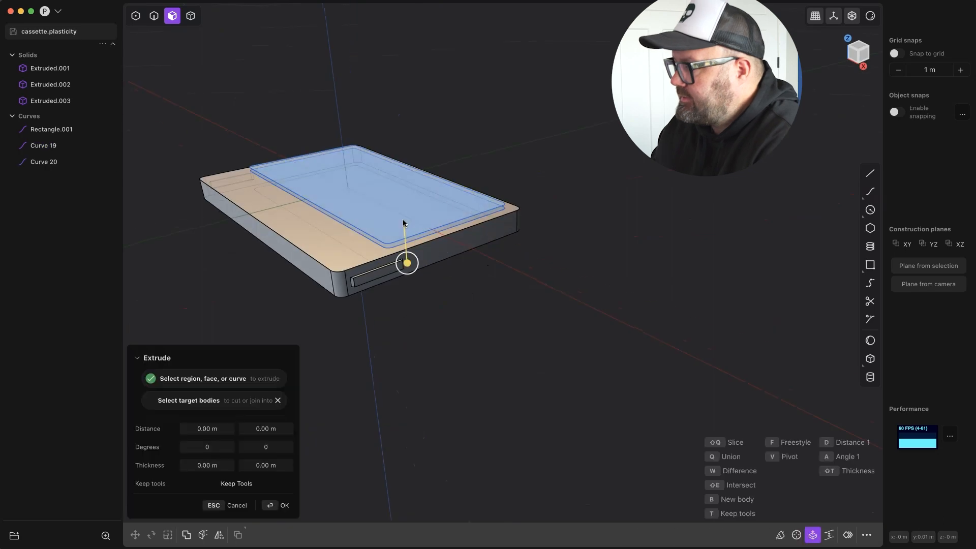
key("Escape")
left_click(51, 129)
middle_click_drag(173, 185, 215, 139)
key("x")
Extrude the projected region on the slab's top face by about 0.0011 m.
middle_click_drag(386, 143, 653, 189)
key("e")
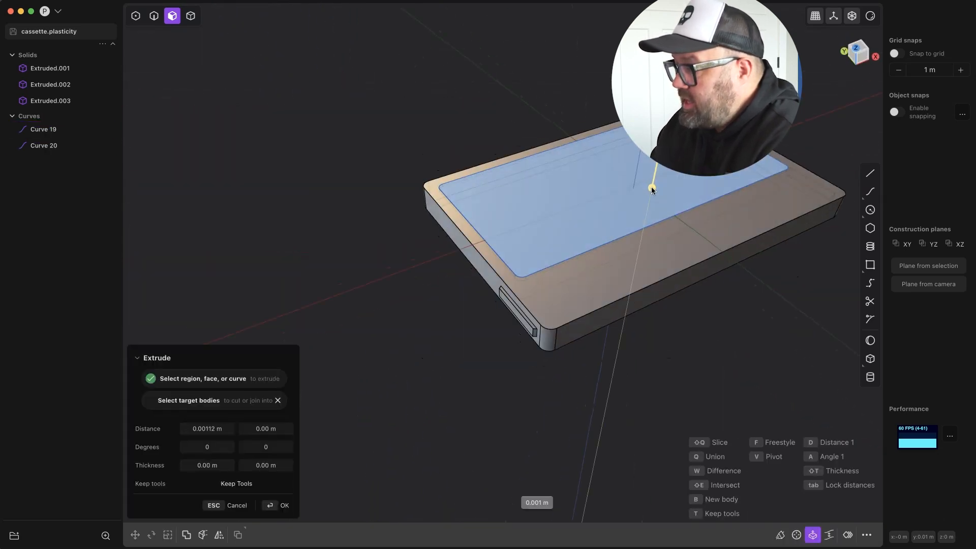
key("Return")
Extrude the projected region on the slab's underside by 0.0005 m.
middle_click_drag(516, 215, 304, 347)
key("e")
middle_click_drag(261, 275, 285, 318)
left_click(193, 428)
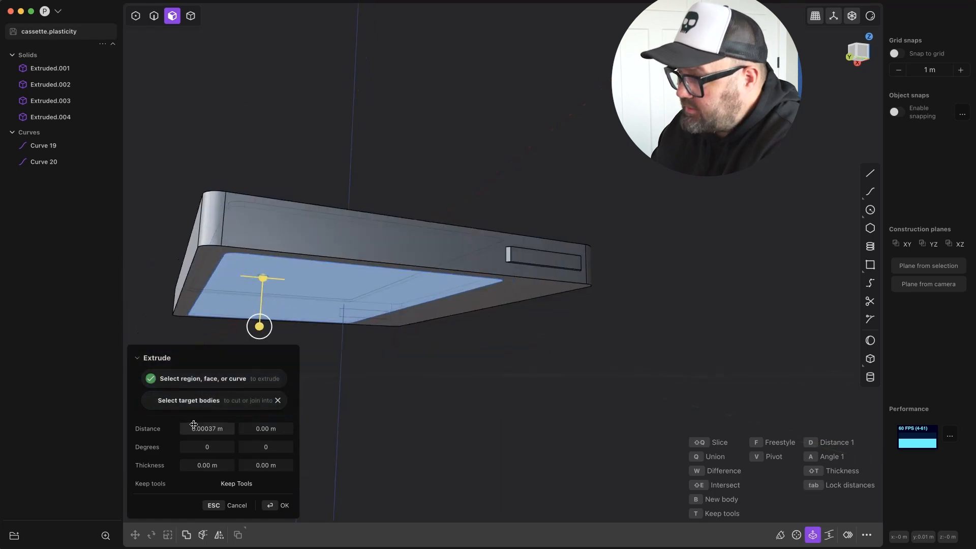
type("0.0005")
key("Return")
middle_click_drag(325, 356, 406, 370)
key("Return")
Undo the thin extrusions, the curve deletion and the projection.
middle_click_drag(397, 168, 656, 188)
left_click(459, 215)
key("super+z")
key("super+z")
key("super+z")
key("super+z")
Select the rounded rectangle curve and project it again onto the slab's top and bottom faces.
key("2")
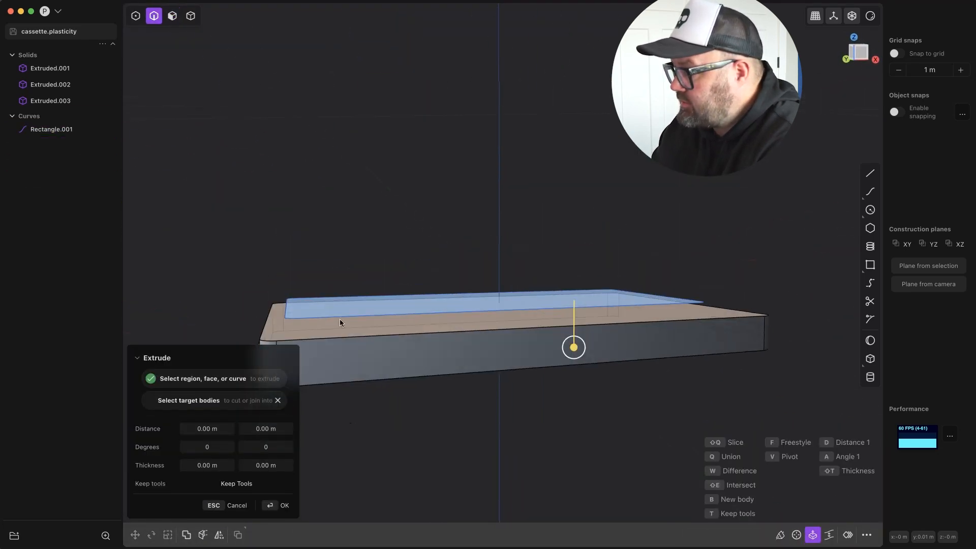
left_click(339, 318)
key("shift+p")
left_click(356, 333)
key("Return")
middle_click_drag(356, 333, 365, 410)
left_click(365, 410)
Delete the original rounded rectangle curve, keeping the two projected outlines.
left_click(173, 15)
left_click(483, 289)
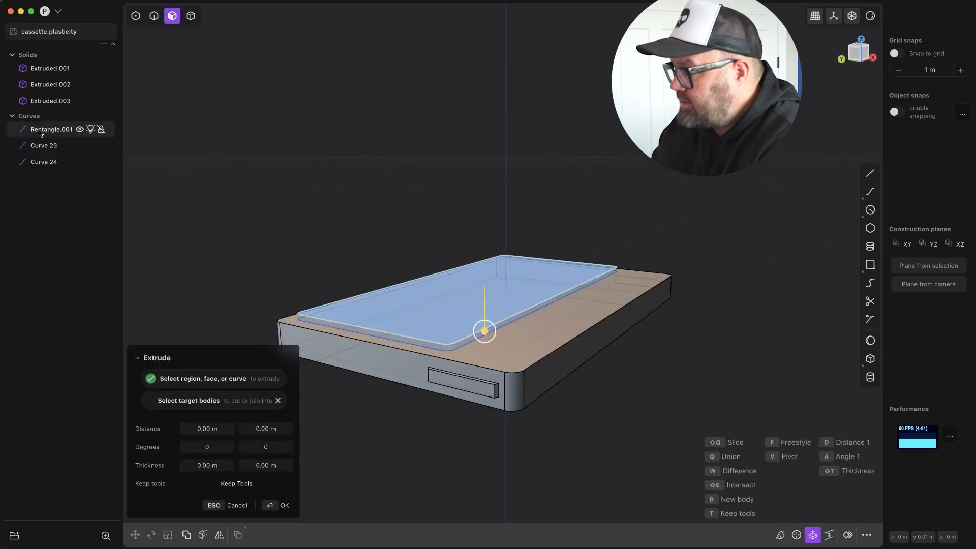
left_click(39, 132)
key("x")
Extrude the projected region on the top face about 0.0008 m into a thin plate and raise it above the slab.
left_click(427, 315)
left_click_drag(427, 358, 426, 364)
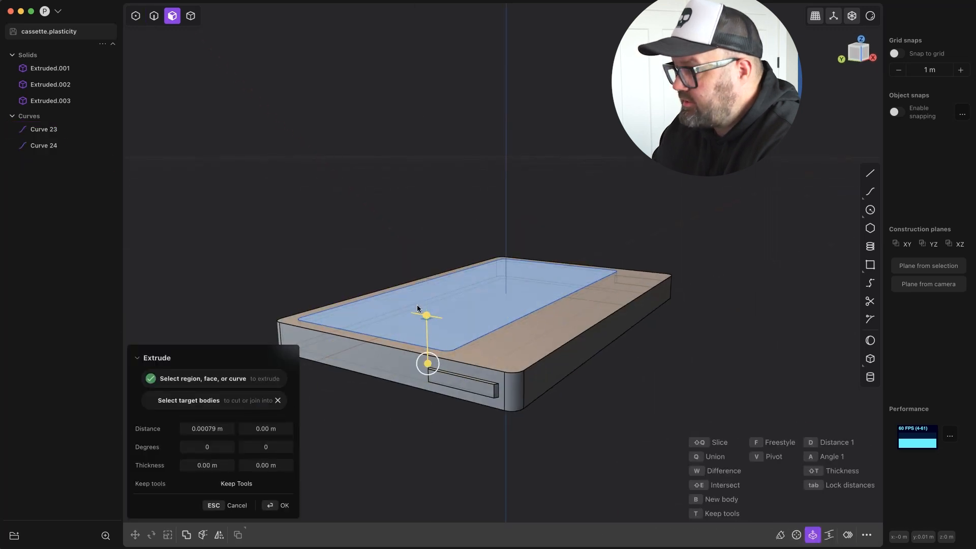
key("Return")
key("g")
left_click(380, 280)
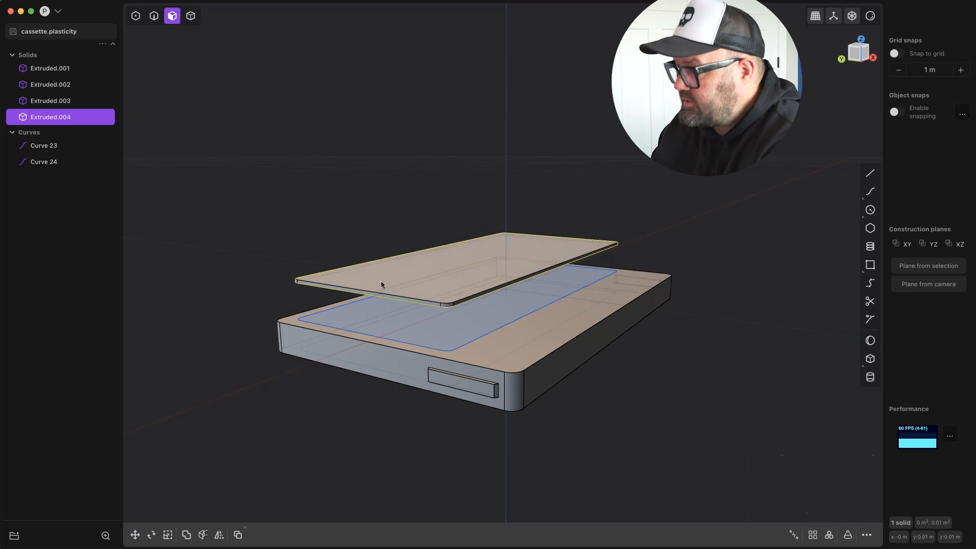
left_click(429, 324)
left_click_drag(430, 369, 430, 369)
middle_click_drag(430, 371, 449, 370)
key("Escape")
Delete the two projected outline curves.
left_click(52, 144)
left_click(50, 161, "shift")
key("x")
In left view, lower the thin plate onto the slab's top face and place a copy across its bottom face.
middle_click_drag(340, 257, 562, 204)
key("4")
left_click(375, 259)
scroll(562, 205, "up", 3)
key("g")
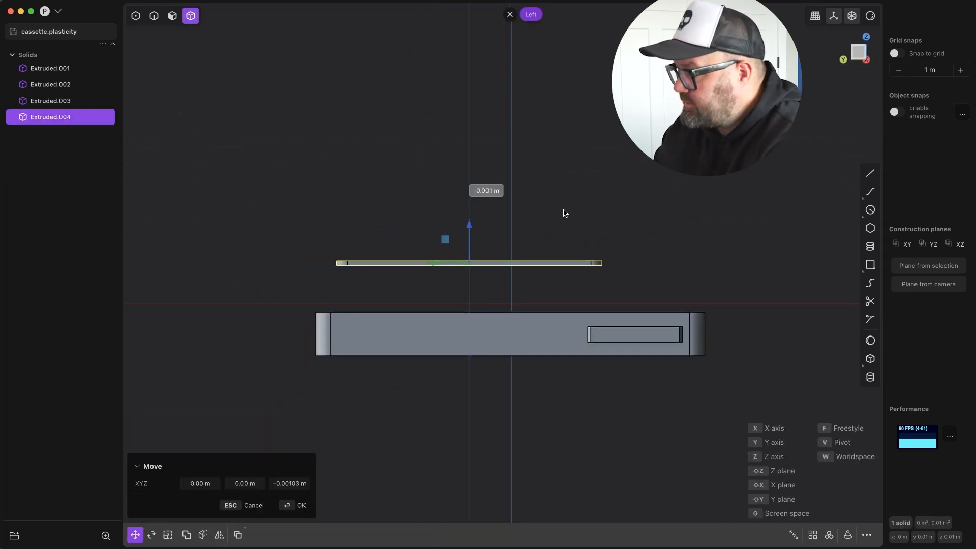
left_click(584, 312, "shift")
Try to subtract the two thin plates from the slab with a Boolean difference.
left_click(187, 534)
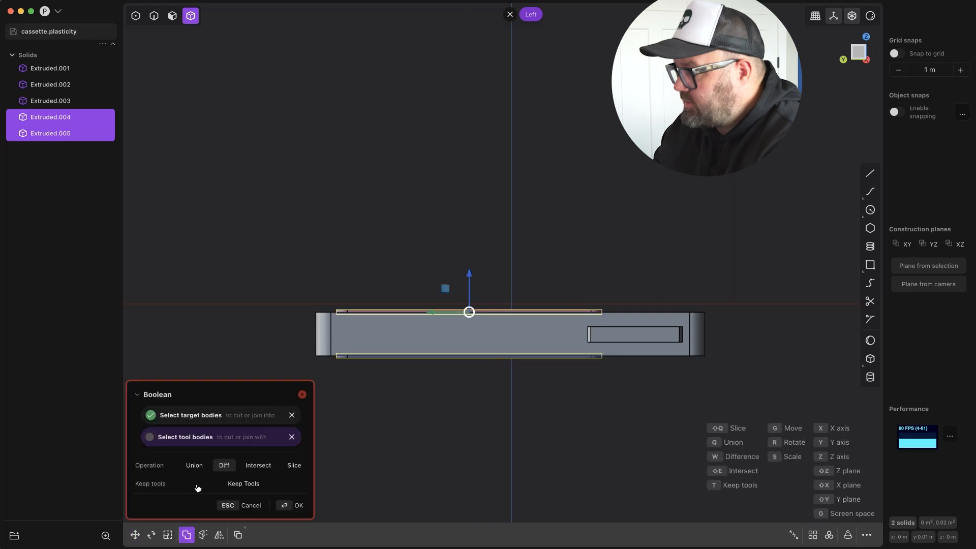
left_click(286, 503)
left_click(369, 311, "shift")
left_click(187, 534)
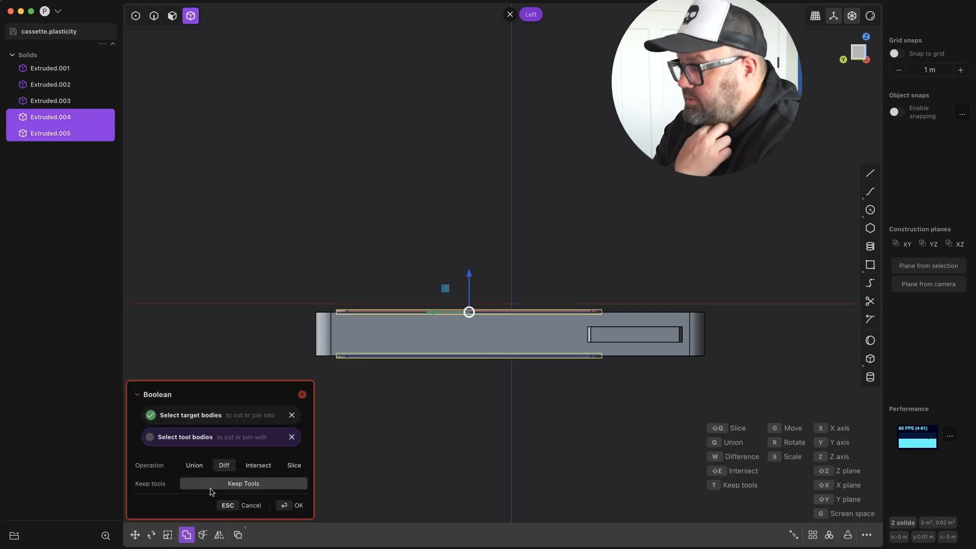
key("w")
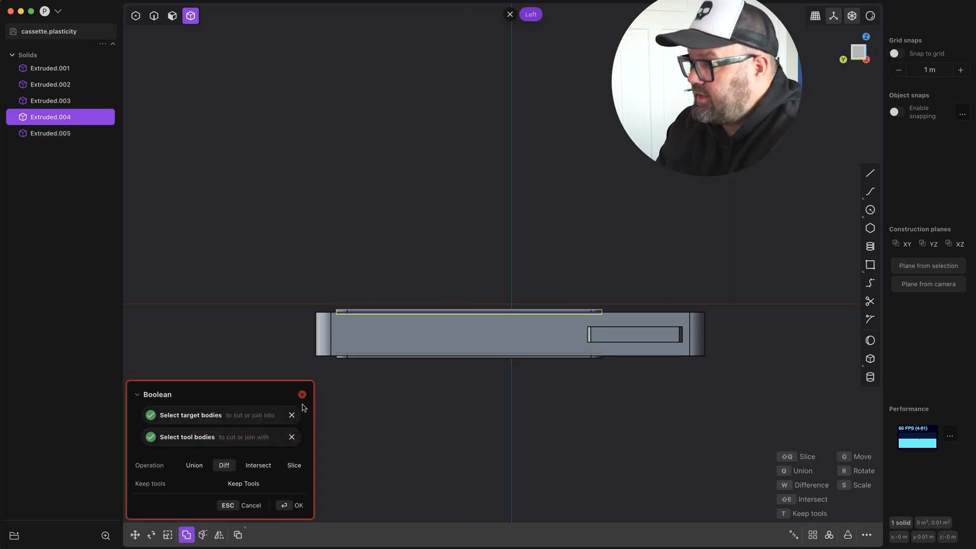
left_click(347, 357)
left_click(287, 507)
left_click(351, 356)
left_click(362, 312)
left_click(367, 357)
key("g")
key("Escape")
scroll(404, 348, "up", 3)
middle_click_drag(391, 333, 418, 350)
left_click(45, 115, "shift")
right_click(45, 113)
left_click(266, 330)
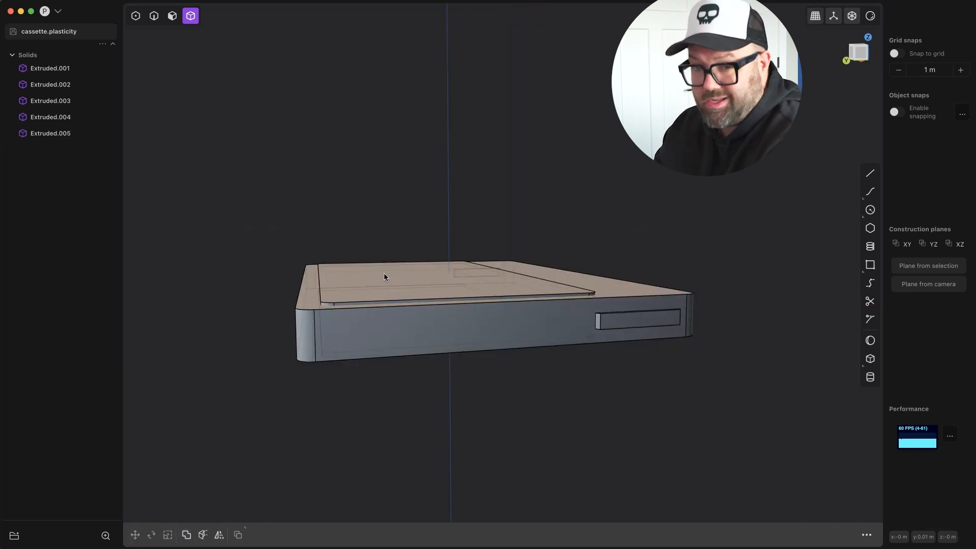
Subtract the upper thin plate from the slab to cut a shallow recess in the top face.
left_click(353, 328)
key("q")
left_click(450, 283)
middle_click_drag(464, 277, 440, 282)
key("Return")
Subtract the lower thin plate from the slab to cut a matching recess in the underside.
middle_click_drag(460, 320, 478, 250)
left_click(457, 300)
key("q")
left_click(422, 363)
left_click(293, 509)
Sketch a rectangle about 0.07 m wide across the slab's lower edge in top view and scale its lower vertices apart into a trapezoid.
middle_click_drag(407, 284, 418, 379)
left_click(853, 52)
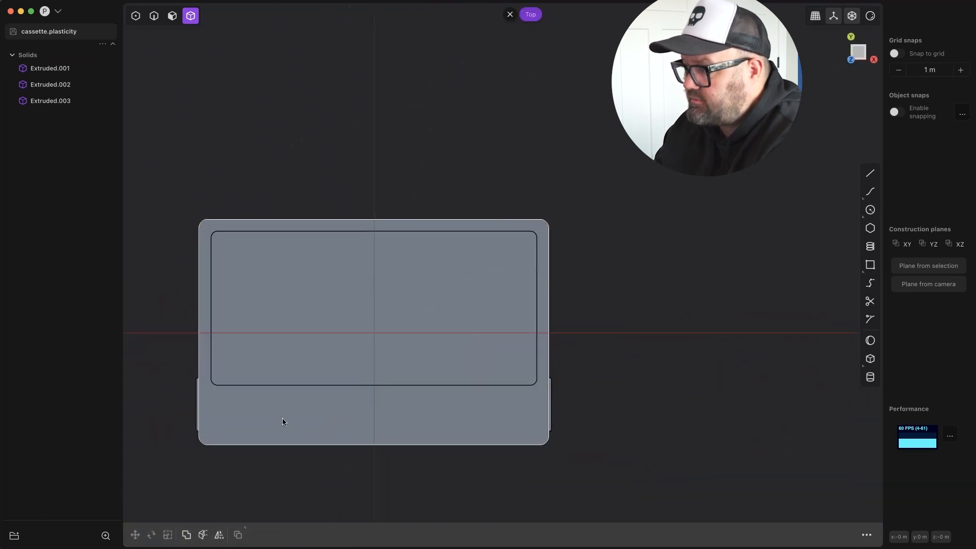
left_click(495, 460)
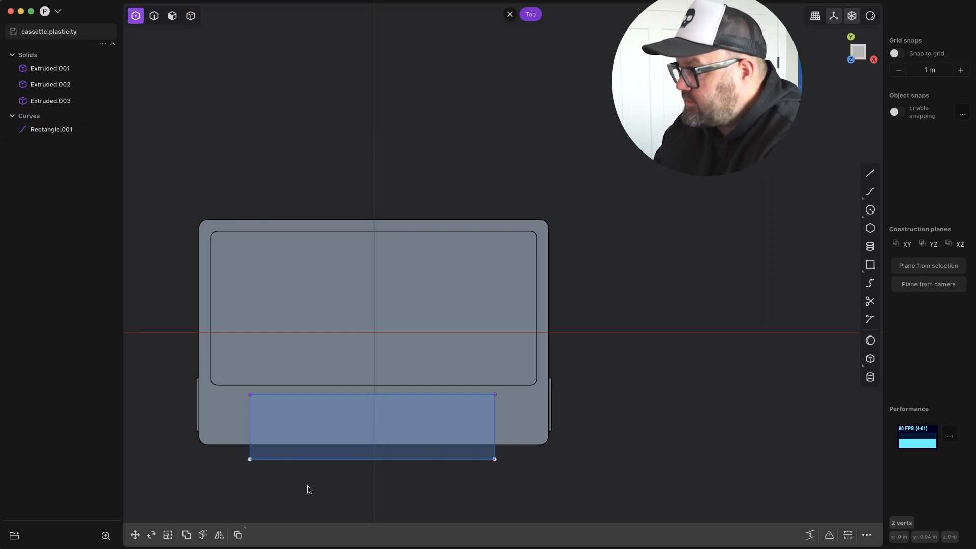
key("s")
left_click(456, 508)
Try to extrude the trapezoid region into the slab.
key("3")
middle_click_drag(456, 508, 529, 416)
left_click(405, 432)
key("e")
left_click(513, 307)
key("Return")
key("e")
key("Escape")
Imprint the trapezoid outline onto the slab body and remove the sketch curve.
key("4")
left_click(520, 308)
left_click(52, 129)
key("shift+i")
left_click(244, 366)
left_click(367, 254)
key("Return")
middle_click_drag(367, 254, 381, 191)
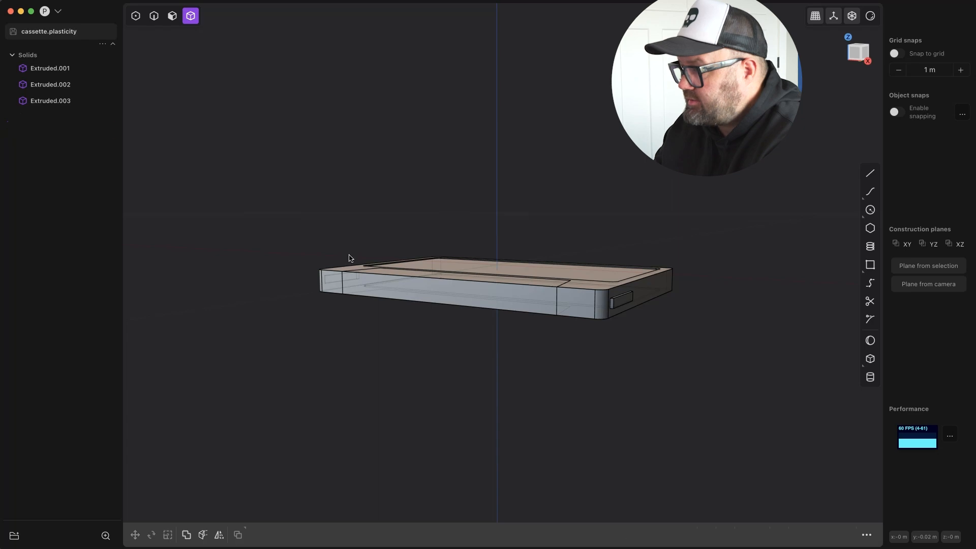
Offset the trapezoidal face on the slab's top outward by about 0.0009 m to raise it.
key("3")
middle_click_drag(349, 258, 402, 275)
left_click(398, 170)
middle_click_drag(398, 170, 402, 152)
scroll(399, 168, "up", 4)
left_click_drag(398, 162, 398, 154)
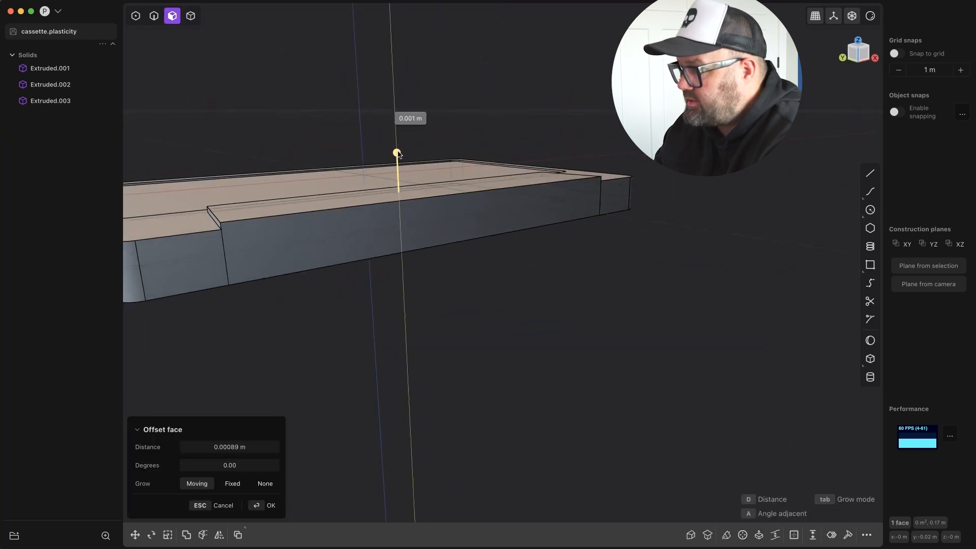
middle_click_drag(372, 362, 325, 437)
left_click(264, 505)
Fillet the four short corner edges of the raised trapezoid section by about 0.00225 m.
middle_click_drag(429, 395, 508, 331)
left_click(544, 373)
key("2")
left_click(536, 285)
middle_click_drag(536, 286, 722, 198)
left_click(548, 237)
left_click_drag(548, 238, 542, 248)
key("Return")
middle_click_drag(438, 156, 421, 395)
left_click(421, 395)
left_click(643, 227)
middle_click_drag(644, 227, 484, 491)
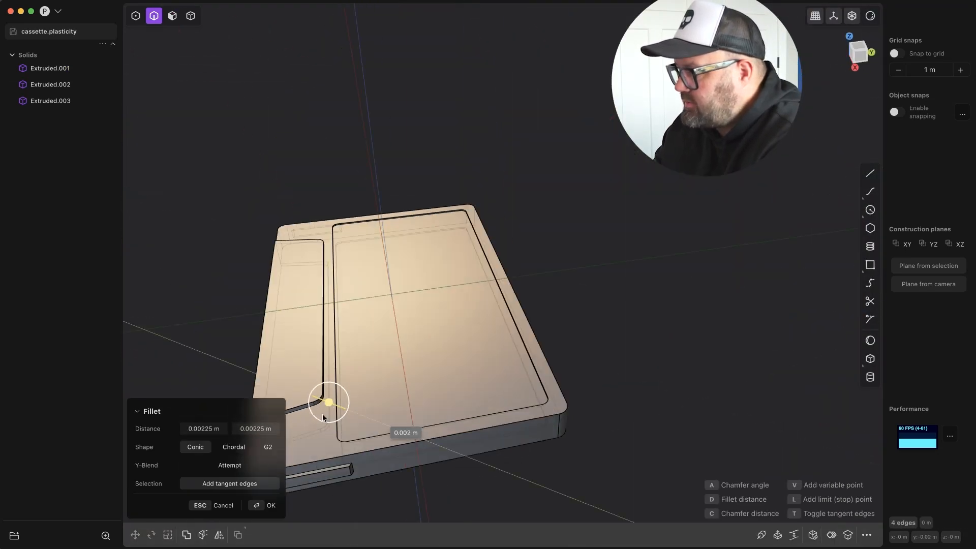
key("Return")
Fillet the remaining edges around the raised trapezoid section on both faces of the slab.
middle_click_drag(320, 414, 478, 460)
left_click(521, 446)
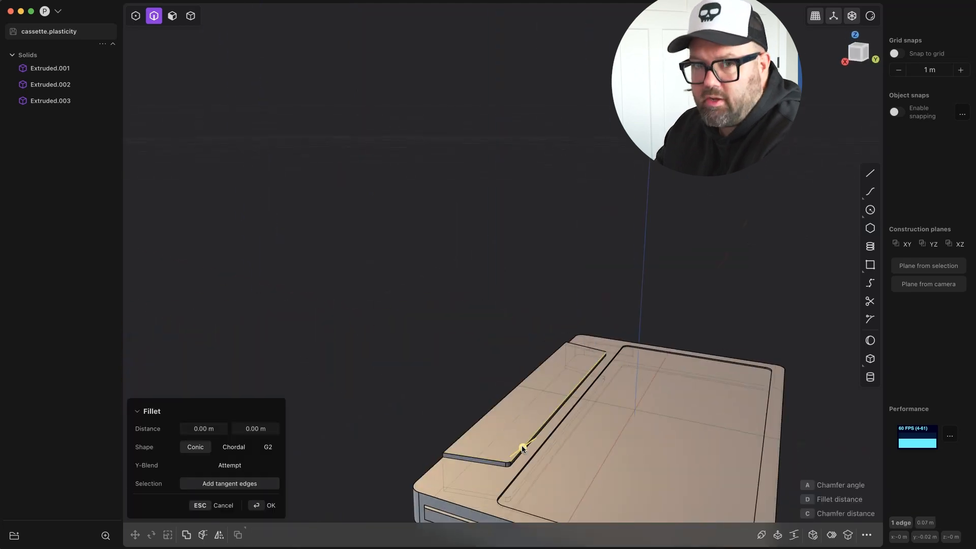
left_click(596, 355)
scroll(596, 355, "up", 5)
left_click(600, 358)
middle_click_drag(600, 358, 421, 538)
left_click(415, 505)
middle_click_drag(414, 504, 447, 168)
left_click(458, 121)
left_click(470, 205)
middle_click_drag(515, 206, 815, 174, "shift")
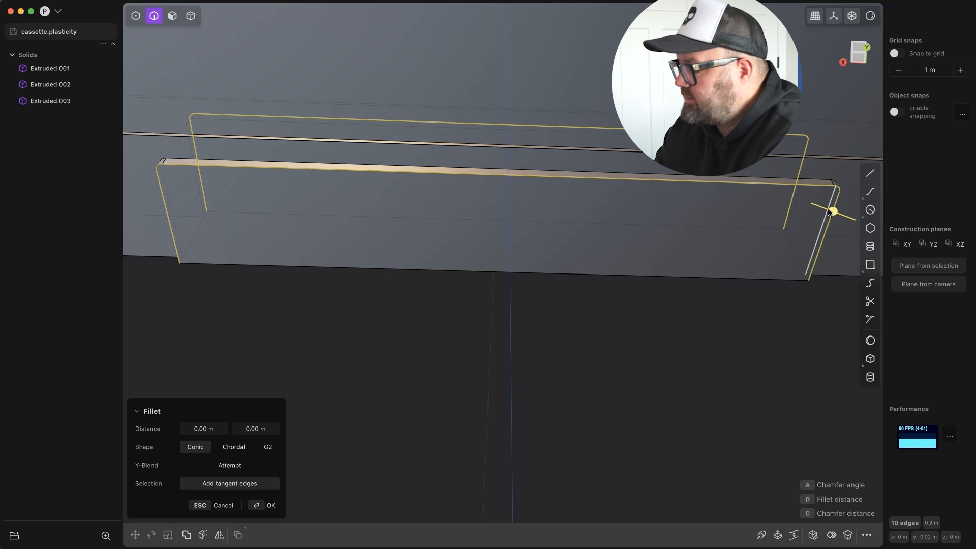
left_click_drag(833, 211, 842, 216)
scroll(661, 376, "down", 5)
key("Return")
Fillet the outer perimeter edges of both slab faces by about 0.00035 m.
middle_click_drag(632, 388, 558, 277)
left_click(571, 327)
left_click(358, 415)
scroll(359, 415, "down", 3)
scroll(507, 254, "down", 3)
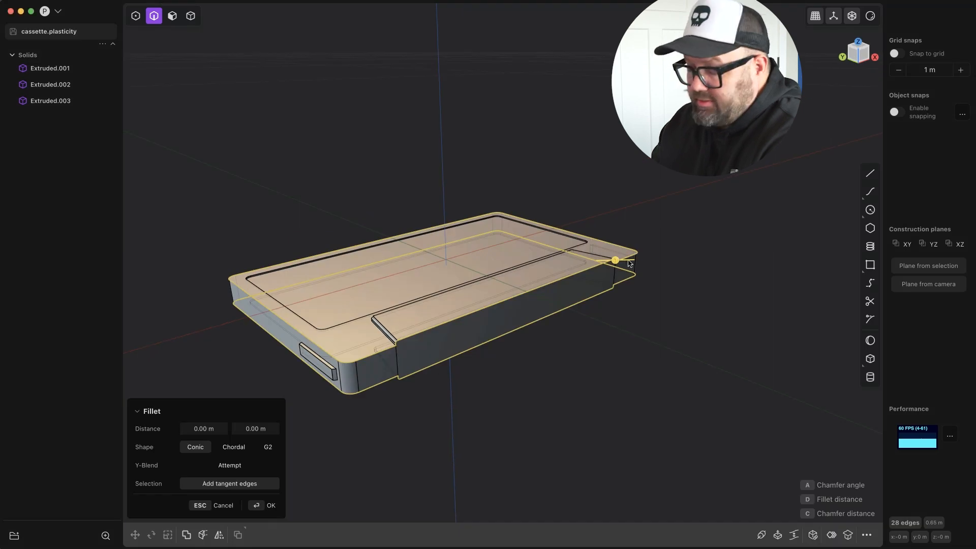
left_click_drag(615, 261, 616, 260)
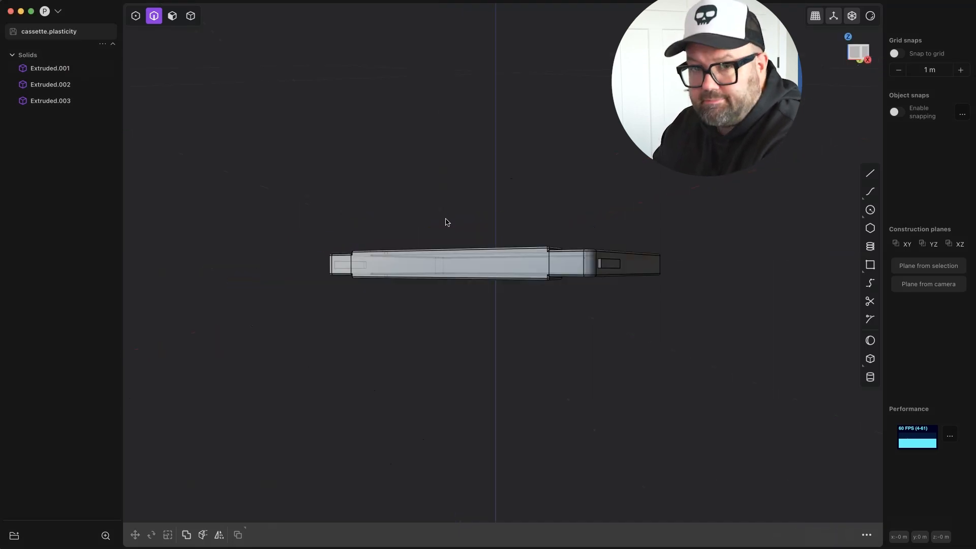
Split the cassette body into two halves with a horizontal line drawn across it in the side view, and remove the line.
middle_click_drag(447, 220, 680, 272)
scroll(631, 269, "up", 4)
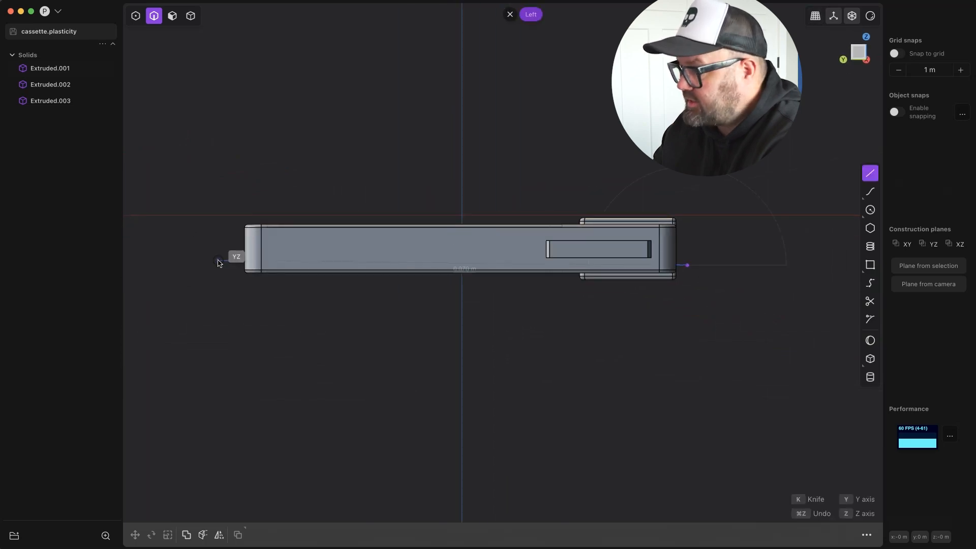
left_click(217, 262)
type("fcut")
key("Return")
left_click(409, 254)
middle_click_drag(409, 285, 379, 333)
key("Return")
left_click(46, 146)
key("Delete")
Sketch a rectangle near the left end of the trapezoid section in the front view, nearly as tall as the body.
middle_click_drag(438, 254, 398, 284)
key("1")
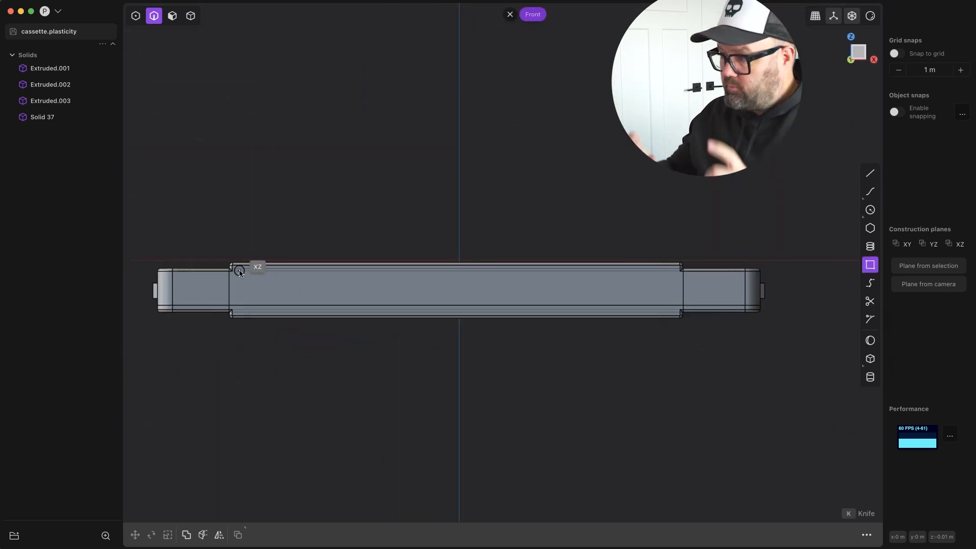
left_click(338, 310)
middle_click_drag(338, 310, 488, 351)
key("Return")
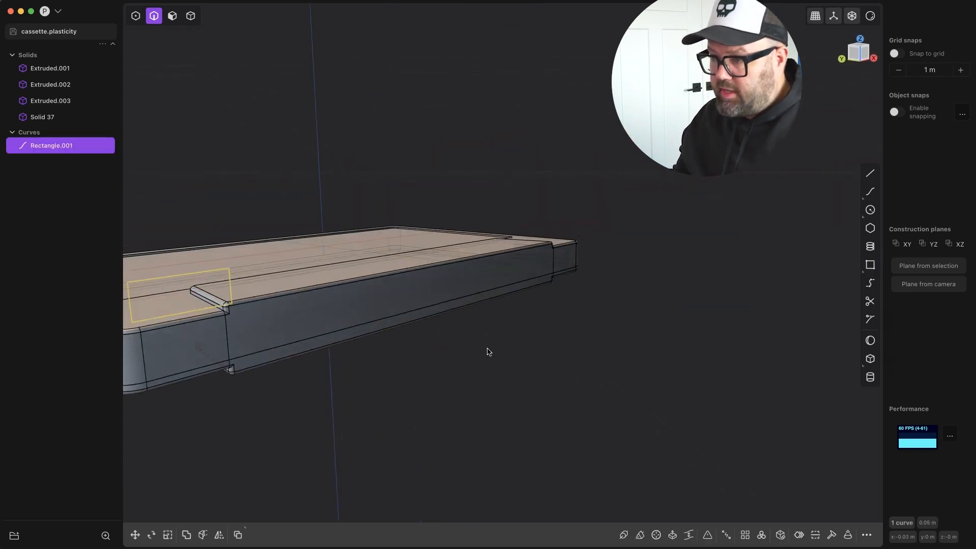
Move the rectangle out in front of the body's front edge.
key("g")
left_click_drag(158, 294, 251, 383)
middle_click_drag(251, 383, 324, 341)
key("Return")
Duplicate the rectangle to the centre of the front edge and widen the copy slightly along X.
key("1")
middle_click_drag(587, 220, 359, 228, "shift")
key("3")
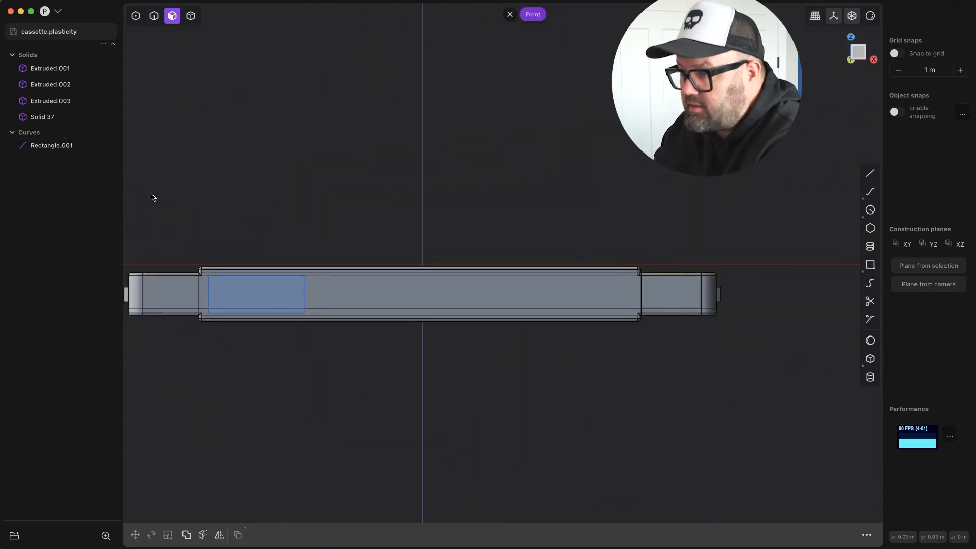
left_click(253, 296)
key("shift+d")
key("s")
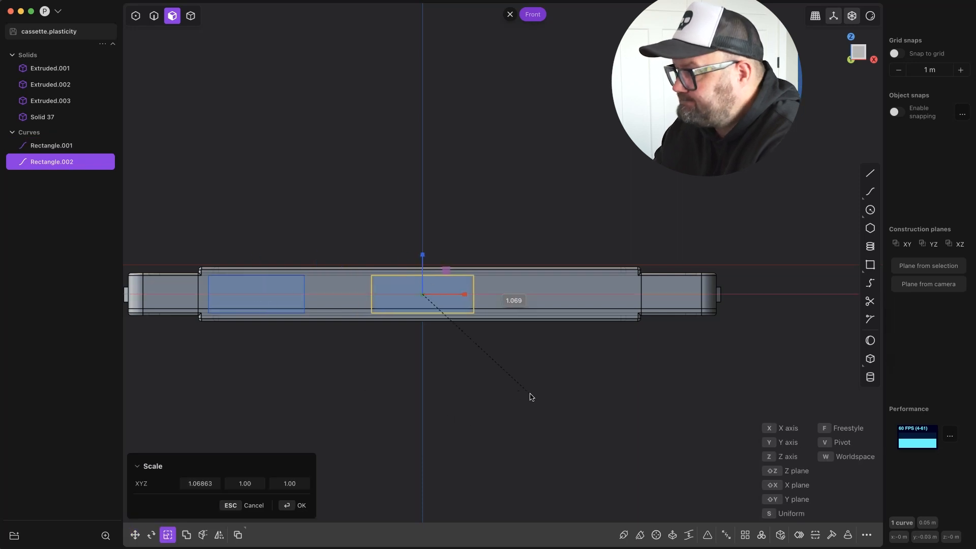
left_click(551, 396)
Place a copy of the central rectangle between the two rectangles, scaled to about 0.2 along X and 0.8 along Z.
key("shift+d")
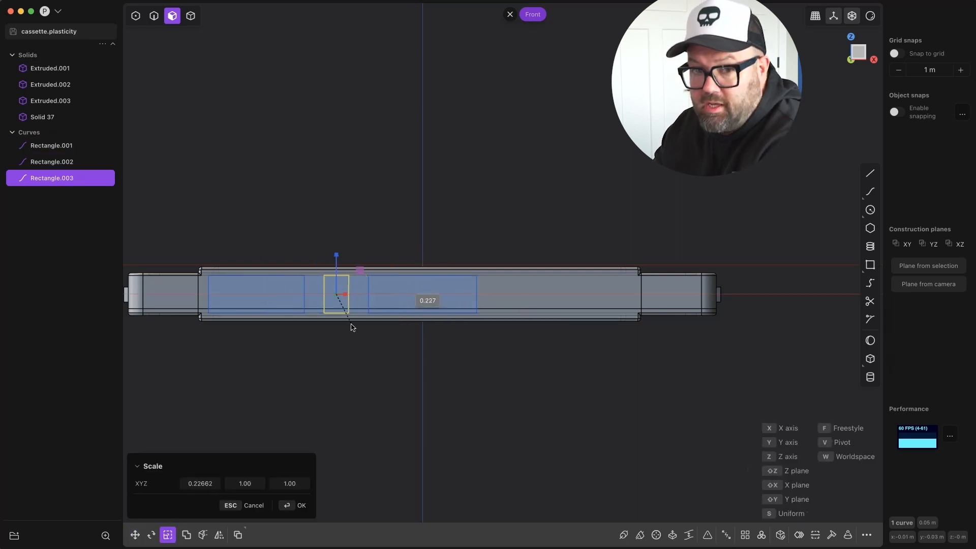
left_click(346, 326)
key("s")
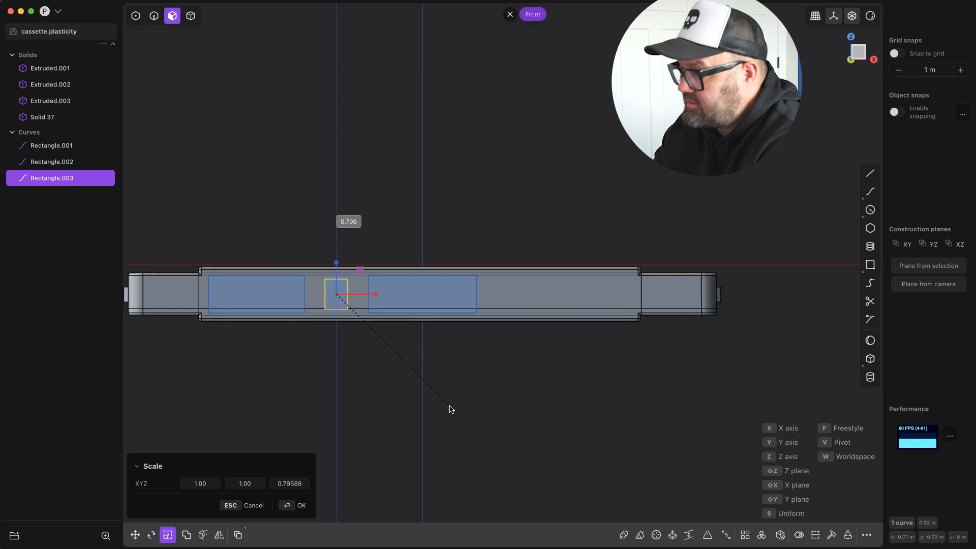
left_click(442, 402)
Duplicate the left large and small rectangles to the right side, rotating the pair so the small one sits nearer the centre.
left_click(284, 301, "shift")
left_click(337, 299, "shift")
key("shift+d")
key("x")
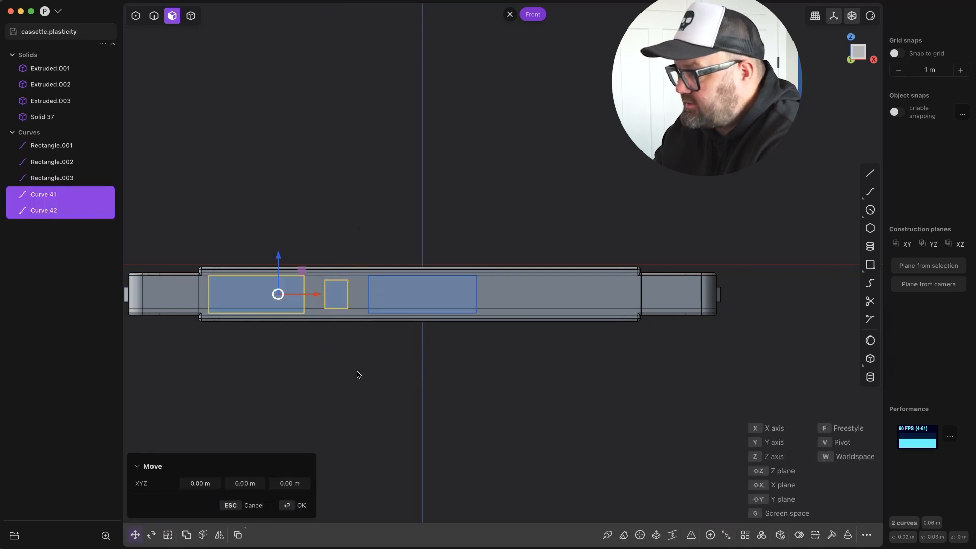
left_click(225, 530)
left_click(260, 505)
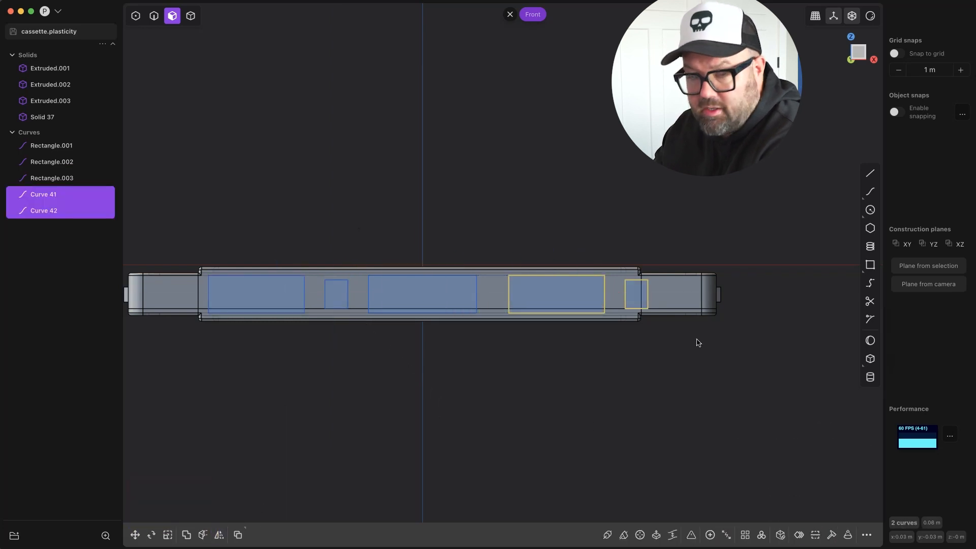
key("r")
key("g")
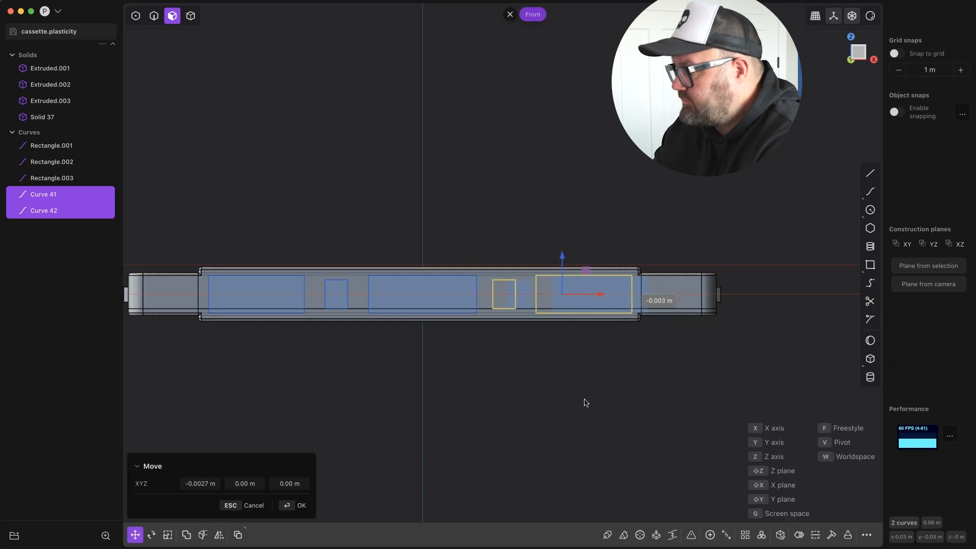
key("Escape")
key("Escape")
key("e")
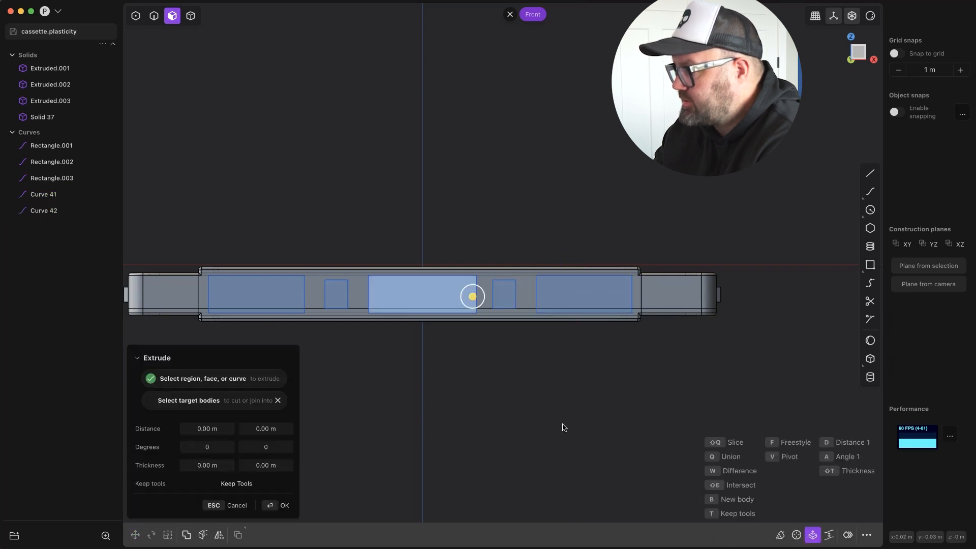
key("Escape")
key("e")
key("Escape")
left_click(56, 162)
key("g")
key("Escape")
key("Escape")
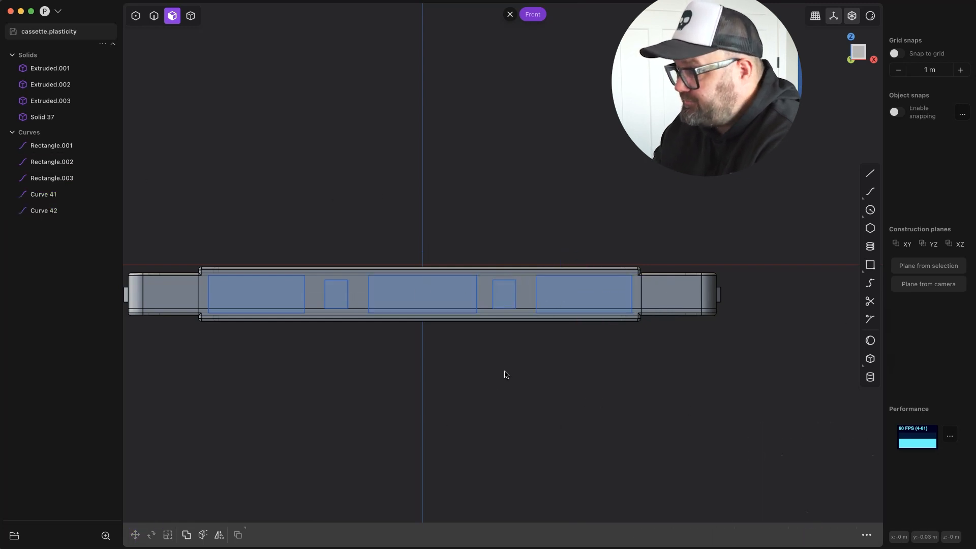
scroll(661, 291, "down", 2)
left_click(590, 280)
key("g")
mouse_move(732, 285)
middle_mouse_down()
mouse_move(722, 332)
mouse_move(791, 301)
mouse_move(718, 290)
middle_mouse_up()
key("x")
key("Escape")
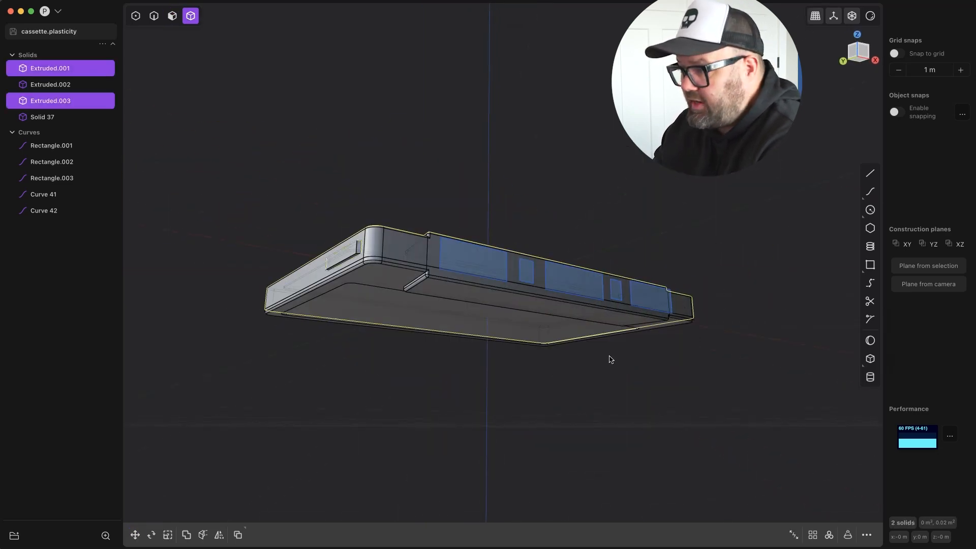
Select all four cassette solids and put them in a group.
middle_click_drag(611, 359, 570, 391)
left_click(551, 270)
middle_click_drag(551, 270, 429, 300, "shift")
left_click(257, 325)
left_click(236, 318, "shift")
middle_click_drag(257, 324, 584, 325)
left_click(585, 304, "shift")
type("fgroup")
key("Return")
left_click(786, 366)
middle_click_drag(787, 366, 819, 389)
Move the four grouped solids about 0.00013 m along X, and nudge the right small rectangle about 0.00023 m along X.
left_click(44, 59)
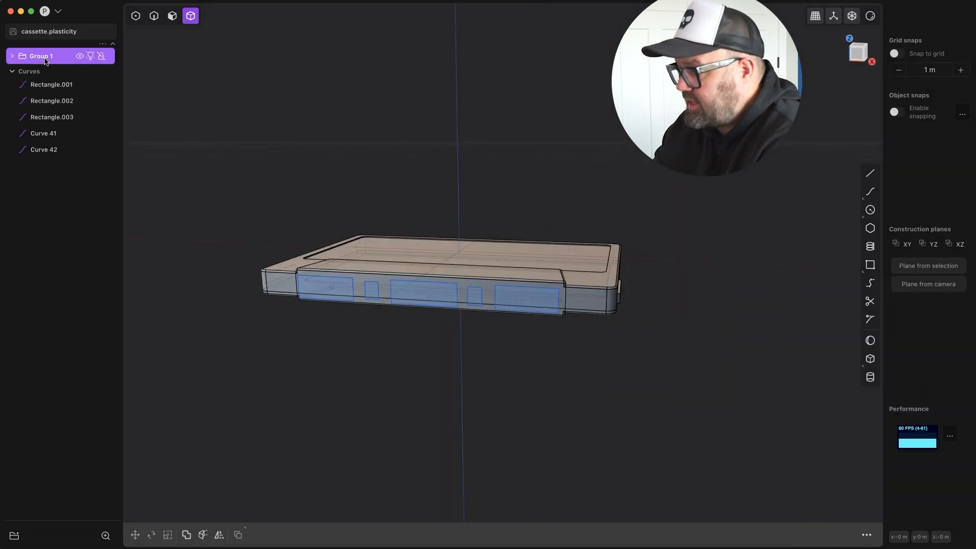
left_click(12, 57)
left_click(41, 85)
left_click(39, 132, "shift")
middle_click_drag(457, 377, 479, 410)
key("g")
key("KP_1")
scroll(452, 309, "up", 10)
left_click_drag(486, 222, 490, 223)
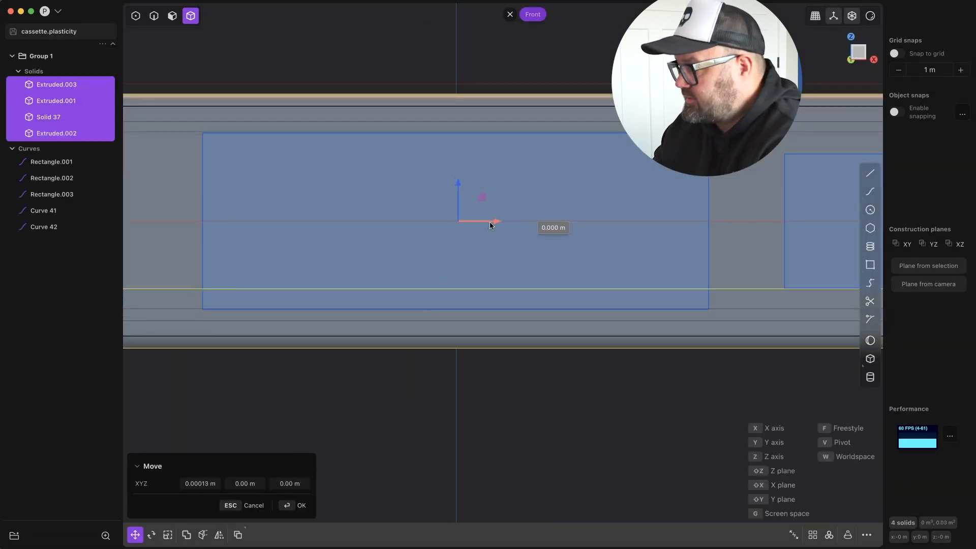
scroll(508, 454, "down", 10)
left_click(516, 435)
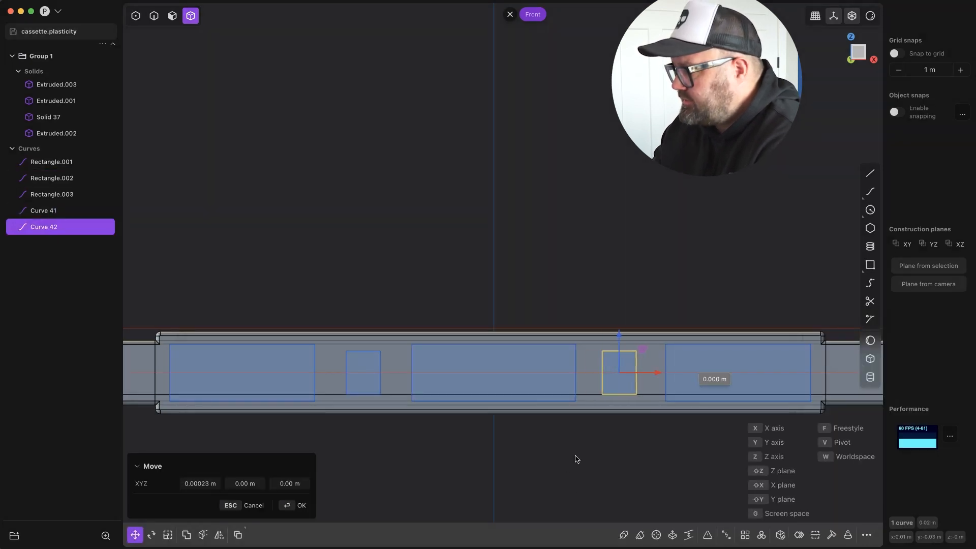
middle_click_drag(529, 458, 584, 315)
left_click(45, 161)
left_click(186, 535)
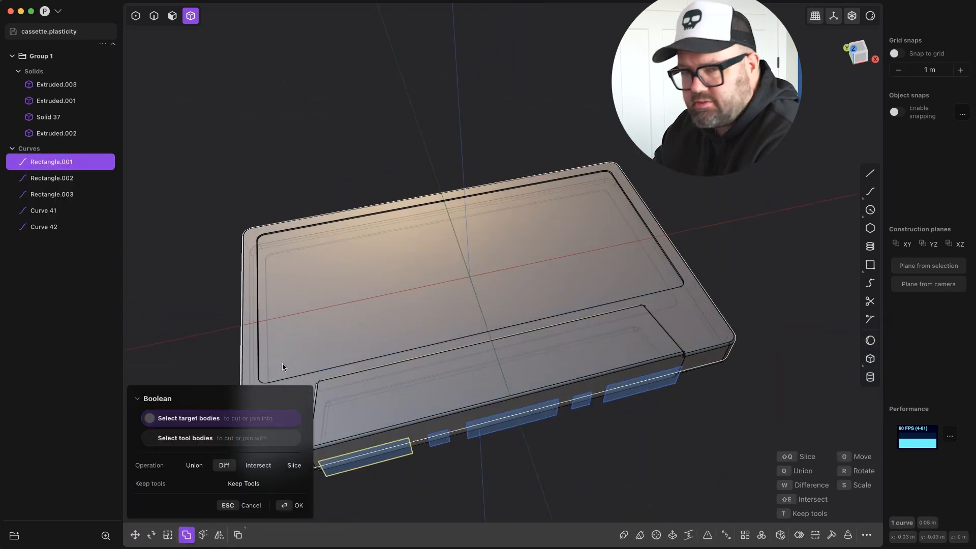
key("Escape")
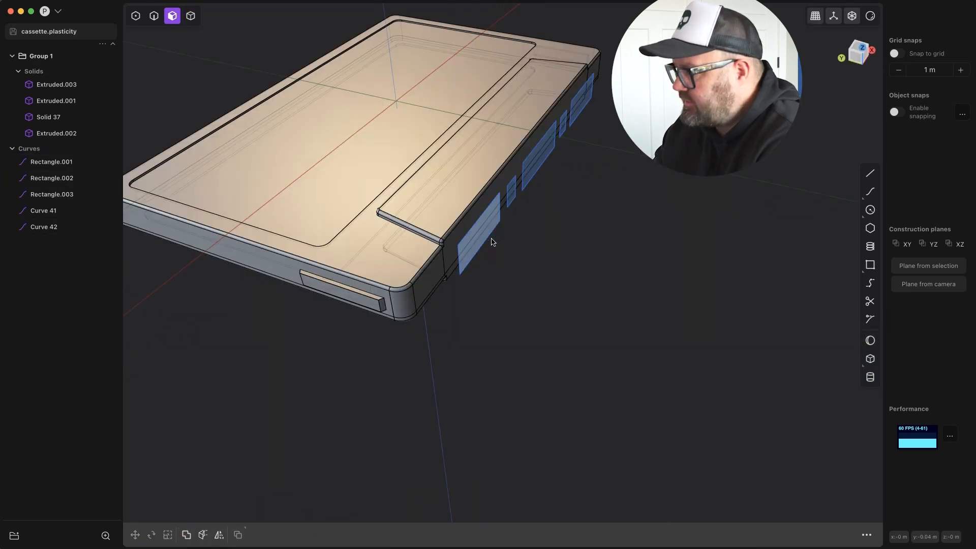
Extrude the leftmost large rectangle by about 0.00275 m, and extrude the small rectangle beside it into a block.
left_click(491, 238)
key("e")
left_click_drag(437, 224, 455, 227)
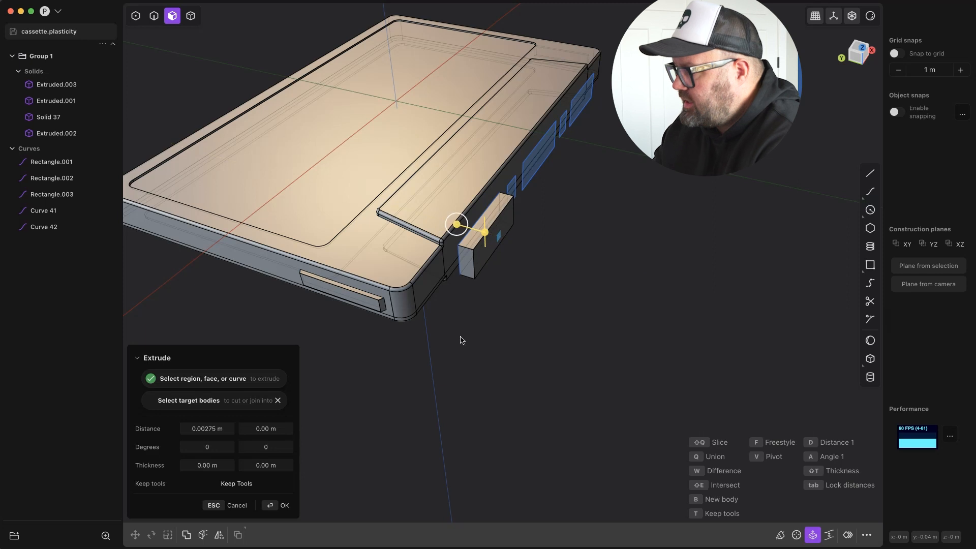
key("Return")
left_click(511, 188)
key("e")
left_click(270, 506)
Extrude the central, right small and rightmost rectangles into blocks, the rightmost by about 0.00245 m.
left_click(539, 151)
key("e")
left_click_drag(493, 149, 504, 152)
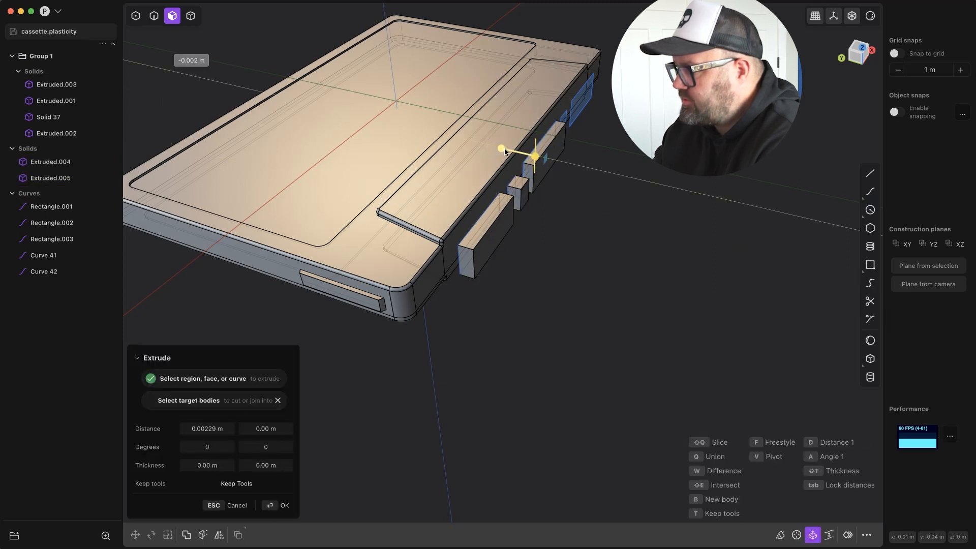
key("Return")
left_click(564, 117)
key("e")
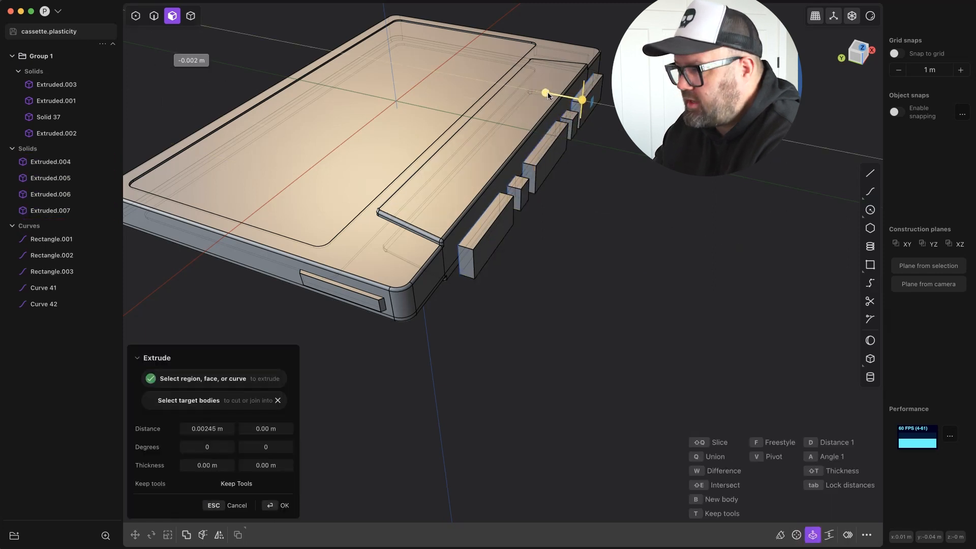
key("Return")
Try to join the five extruded blocks into a single body.
left_click(186, 536)
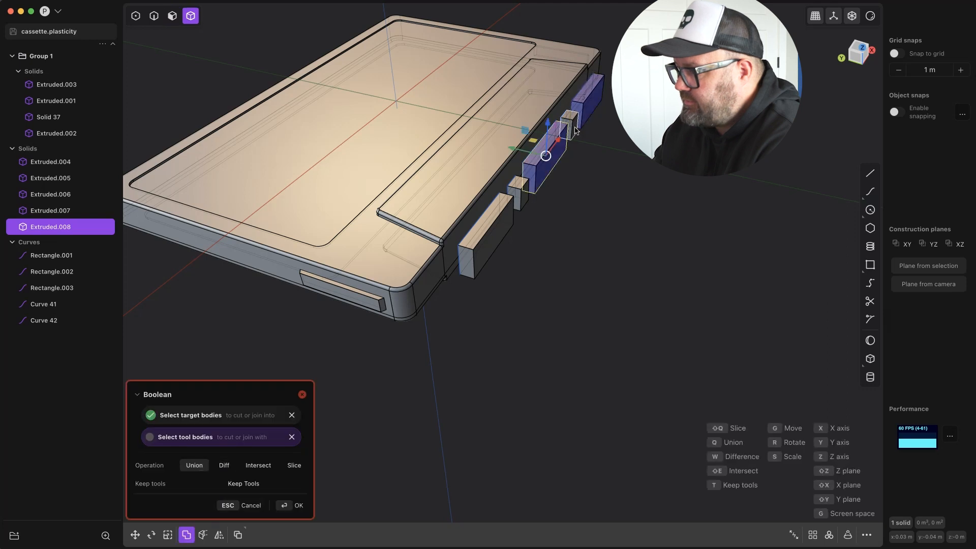
key("Escape")
left_click(487, 235)
left_click(519, 194, "shift")
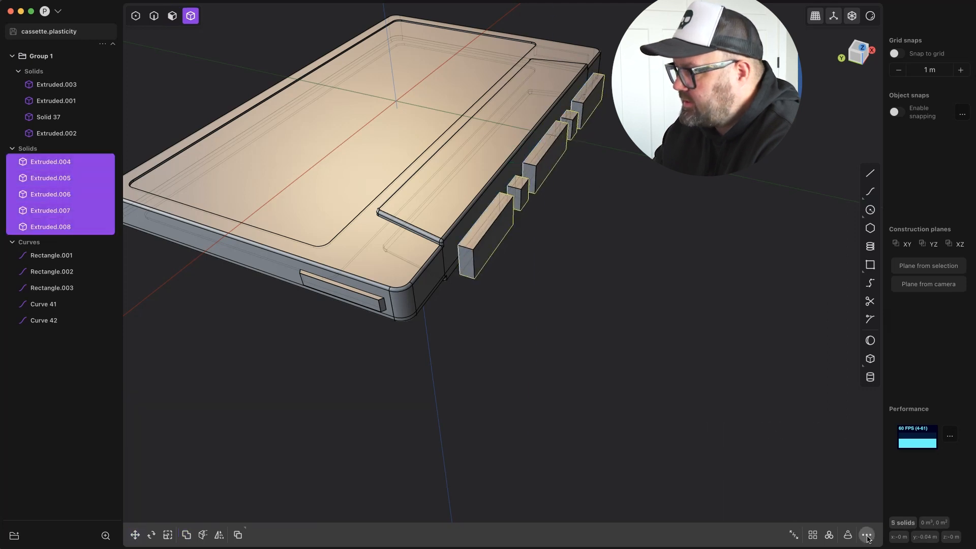
left_click(862, 536)
type("join")
left_click(760, 350)
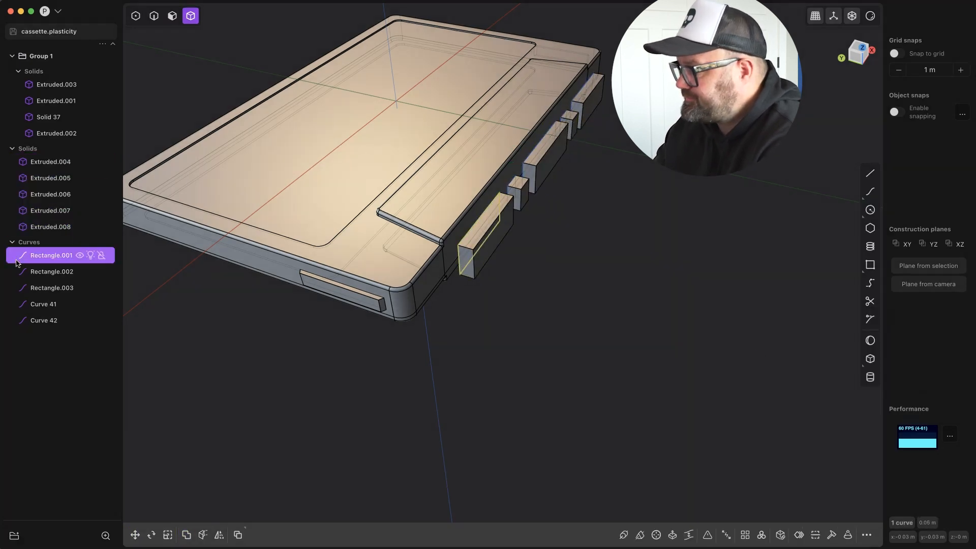
Delete the five rectangle curves and try to unite the extruded blocks.
left_click(466, 246)
key("q")
left_click(516, 192)
key("q")
key("Escape")
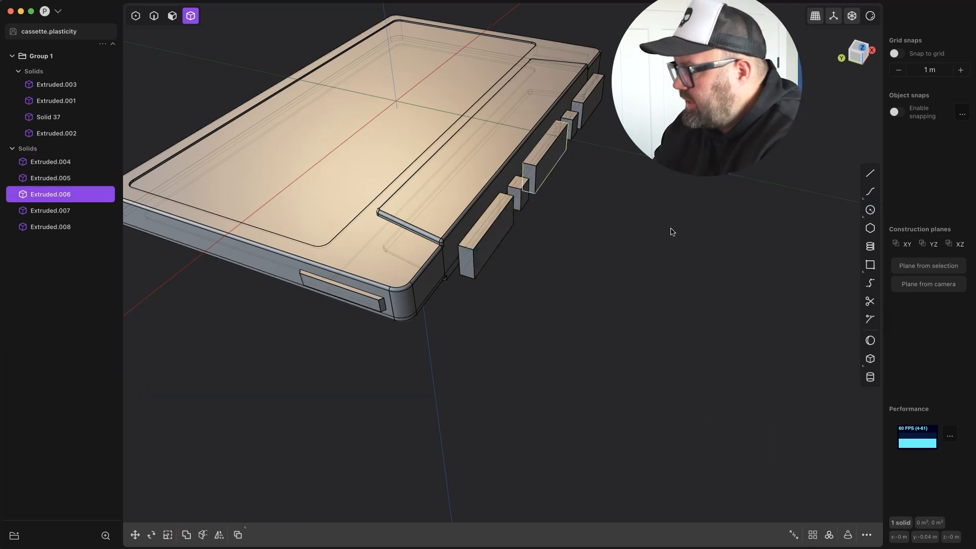
Move the five blocks about 0.00365 m along Y into the body and subtract them to form recesses in the front edge.
left_click(582, 108)
middle_click_drag(582, 108, 187, 399)
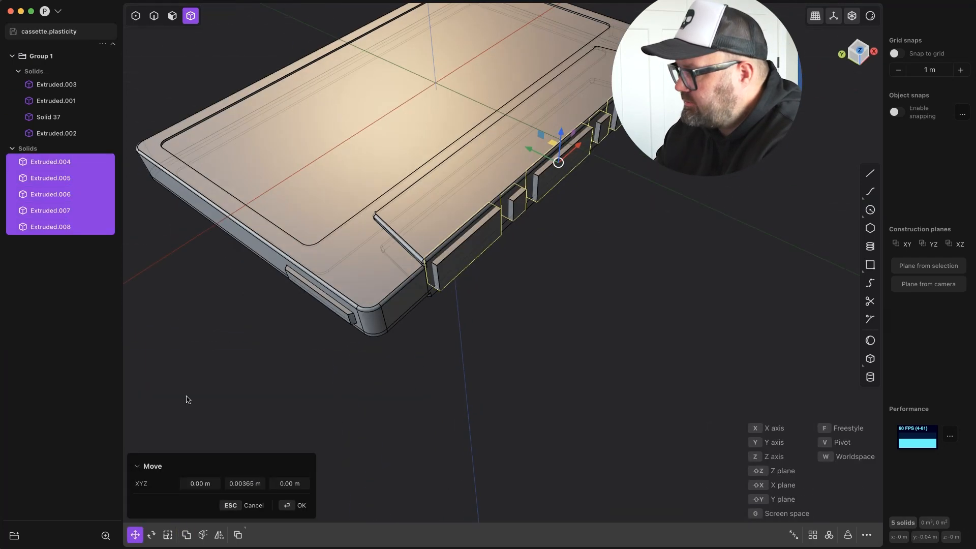
key("q")
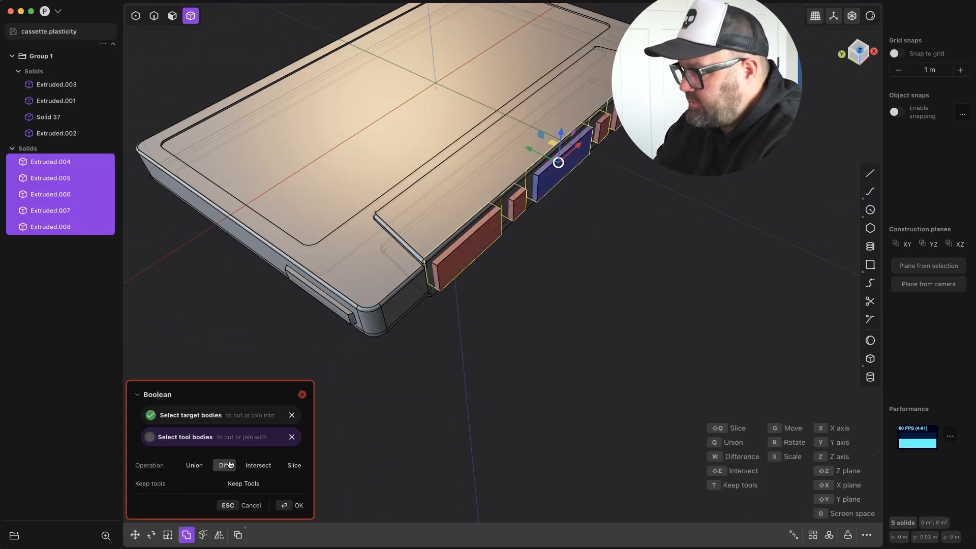
left_click(214, 418)
left_click(595, 141)
middle_click_drag(656, 427, 473, 283)
key("Return")
key("3")
left_click(472, 247)
left_click(535, 242, "shift")
left_click(592, 237, "shift")
left_click(699, 279)
middle_click_drag(699, 279, 567, 251)
left_click(557, 335)
middle_click_drag(557, 336, 476, 277)
key("c")
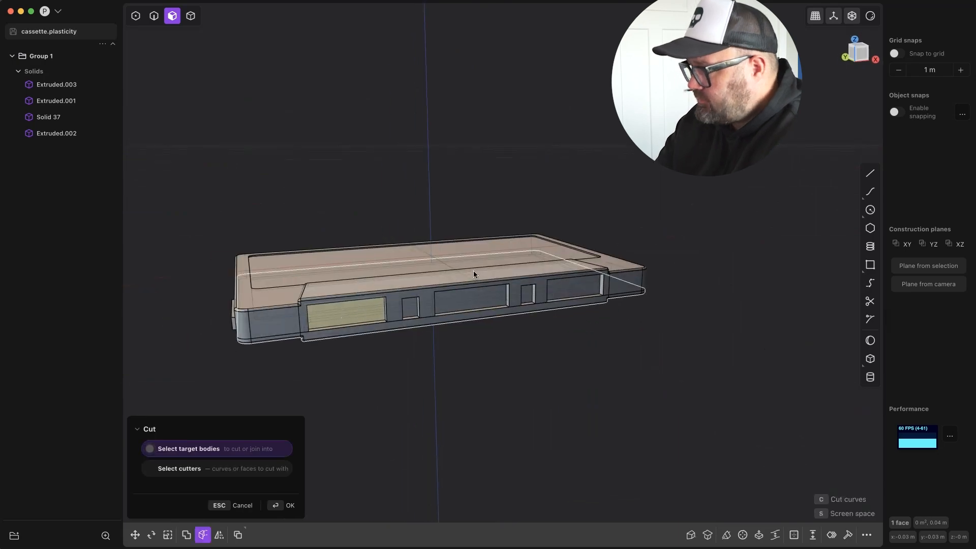
middle_click_drag(684, 376, 666, 448)
key("Escape")
Delete the back face of the leftmost recess in the cassette's front edge.
left_click(316, 258)
middle_click_drag(323, 340, 356, 255)
left_click(347, 317)
middle_click_drag(793, 229, 737, 308)
type("fdel")
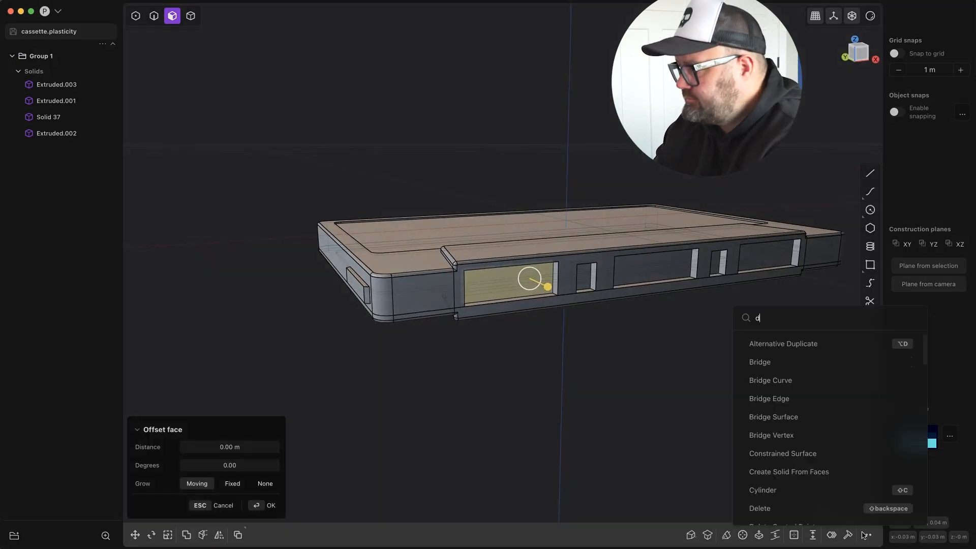
key("Return")
Delete the back faces of the remaining front-edge recesses so they become open holes.
left_click(585, 277)
mouse_move(585, 278)
middle_mouse_down()
mouse_move(610, 259)
mouse_move(710, 300)
mouse_move(585, 282)
middle_mouse_up()
left_click(552, 263)
left_click(570, 274)
middle_click_drag(421, 268, 316, 295)
left_click(314, 300)
left_click(392, 291, "shift")
left_click(551, 304, "shift")
left_click(639, 302, "shift")
type("fdele")
key("Return")
Draw a rectangle about 0.068 by 0.015 m inside the label area from the top, and fillet its four corners by about 0.00736 m.
middle_click_drag(793, 379, 488, 254)
key("7")
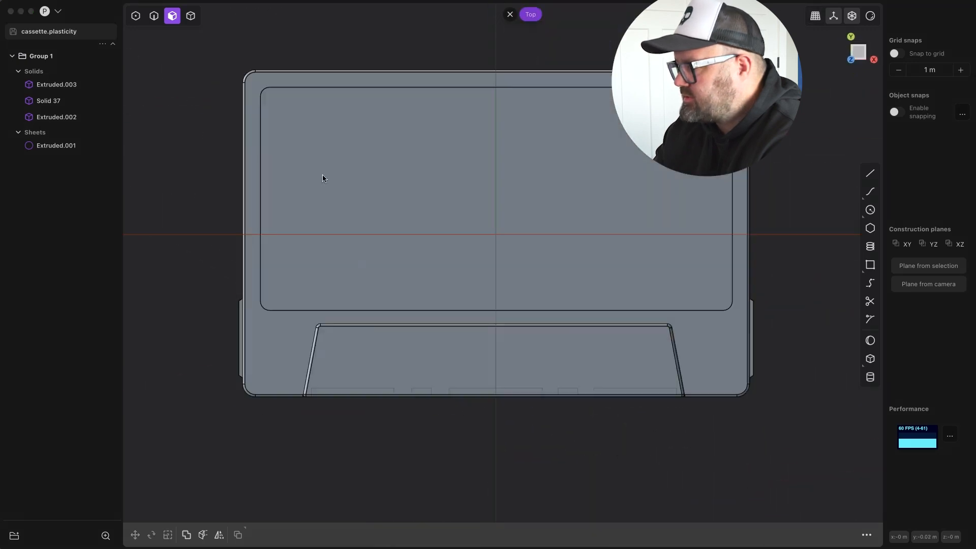
left_click(662, 244)
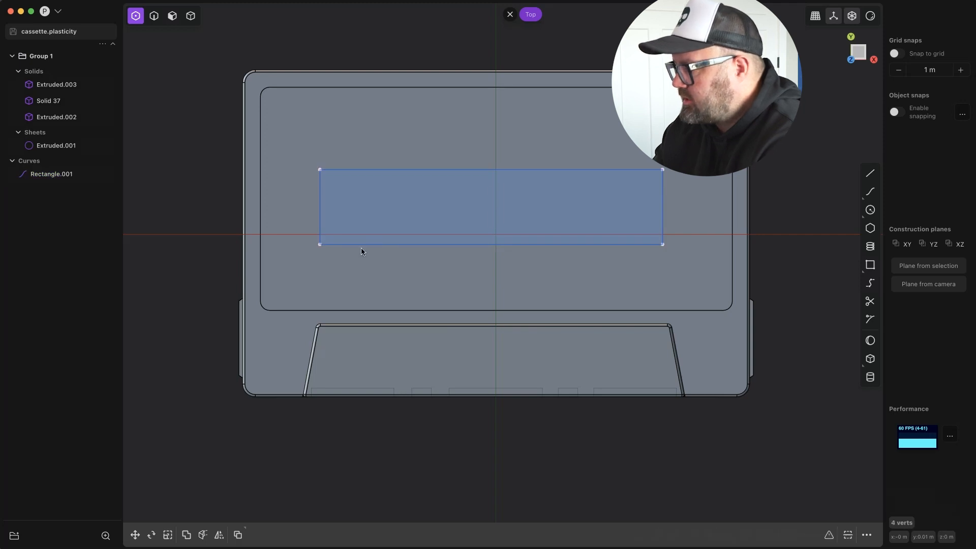
left_click_drag(492, 202, 489, 171)
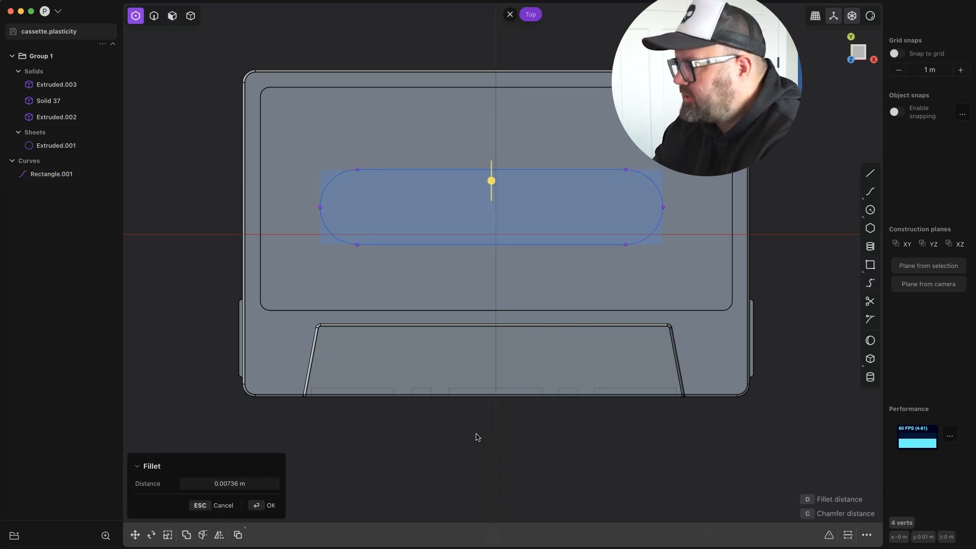
key("Return")
left_click(290, 215)
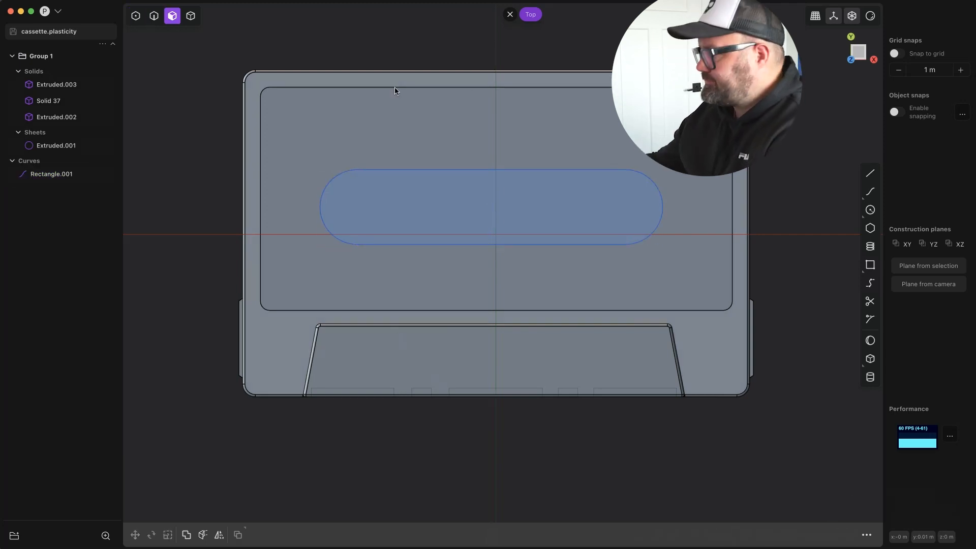
Offset the rounded slot outline inward to create a second, slightly smaller outline.
left_click(532, 196)
key("e")
key("Escape")
key("o")
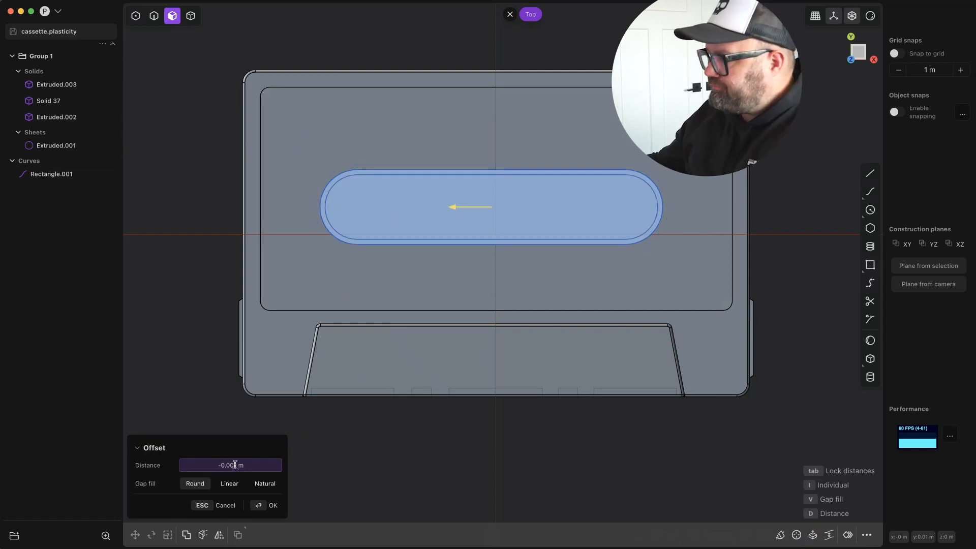
key("Return")
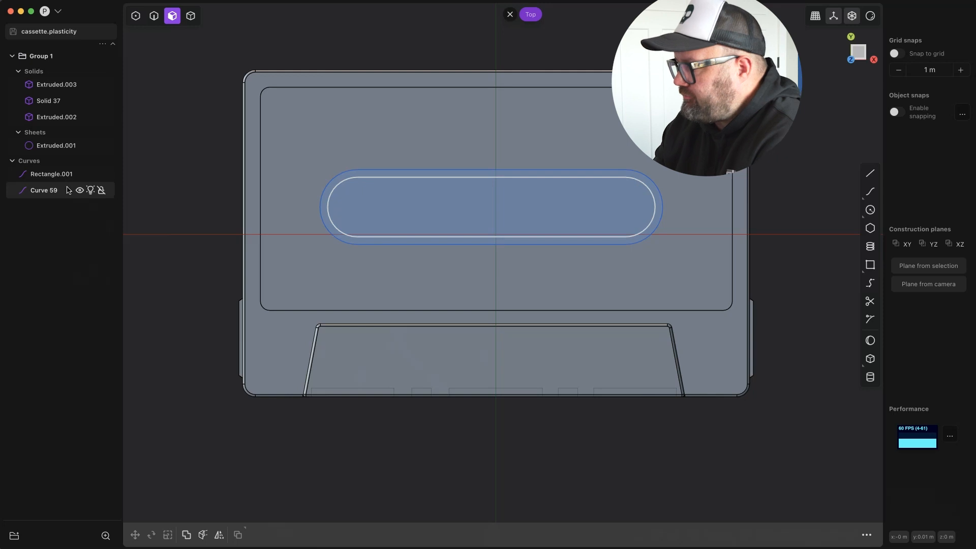
Draw a line about 0.076 m long along Y across the cassette and duplicate it along X to the slot's other half.
left_click(590, 445)
right_click(591, 445)
key("shift+d")
key("x")
left_click(433, 446)
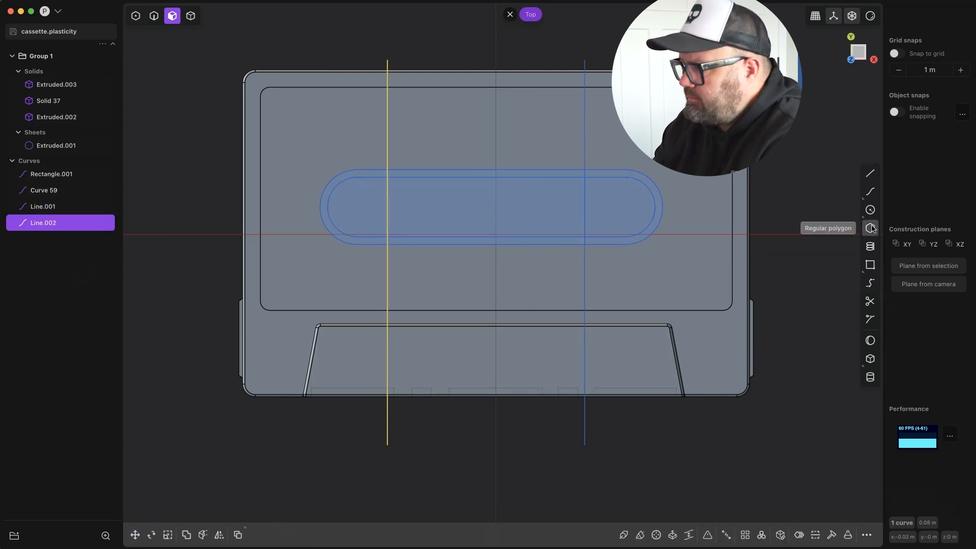
Draw a circle inside the right rounded end of the slot and fit it within the inner outline.
left_click(656, 223)
key("g")
scroll(640, 188, "up", 5)
right_click(721, 312)
scroll(722, 312, "down", 5)
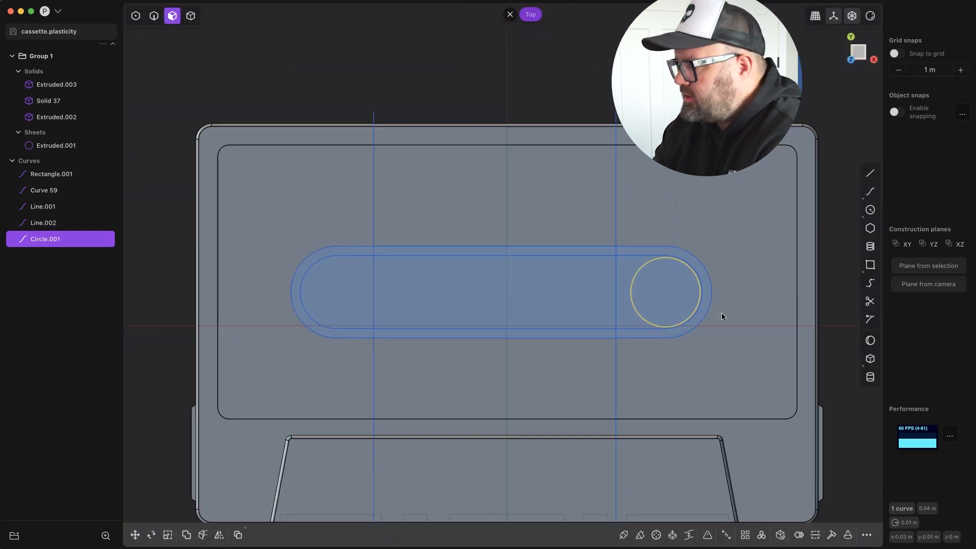
Duplicate the circle along X and align the copy inside the slot's left rounded end.
key("shift+d")
key("x")
left_click(357, 294)
scroll(239, 272, "up", 5)
left_click_drag(421, 318, 418, 318)
right_click(492, 414)
scroll(492, 412, "down", 5)
Move both vertical lines outward along X to the circles' inner edges, the right one by about 0.00208 m.
middle_click_drag(586, 454, 398, 484, "shift")
left_click(59, 222)
left_click(59, 208)
key("g")
key("x")
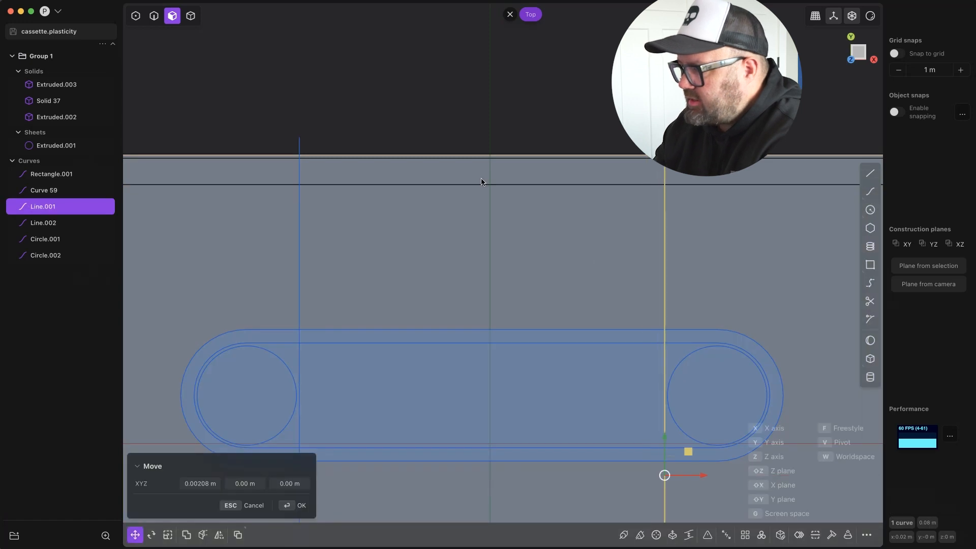
scroll(482, 181, "down", 5)
right_click(381, 161)
left_click(378, 161, "shift")
key("j")
left_click(793, 365)
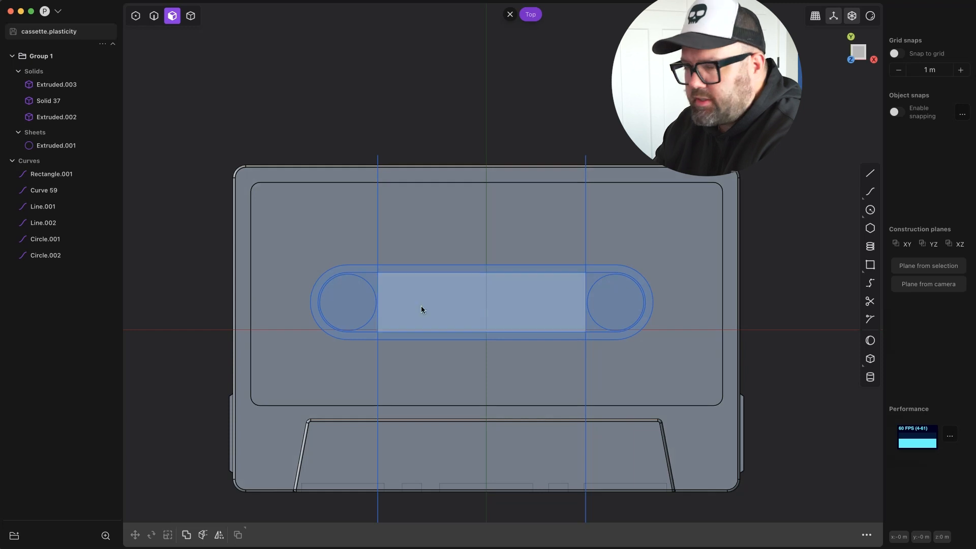
Duplicate the right vertical line and offset the copy -0.004 m along X.
left_click(586, 346)
key("shift+d")
left_click_drag(604, 348, 598, 349)
key("Tab")
type("-0.004")
key("Return")
Duplicate the left vertical line about 0.00475 m inward along X and fine-tune the copy's position.
left_click(378, 369)
key("shift+d")
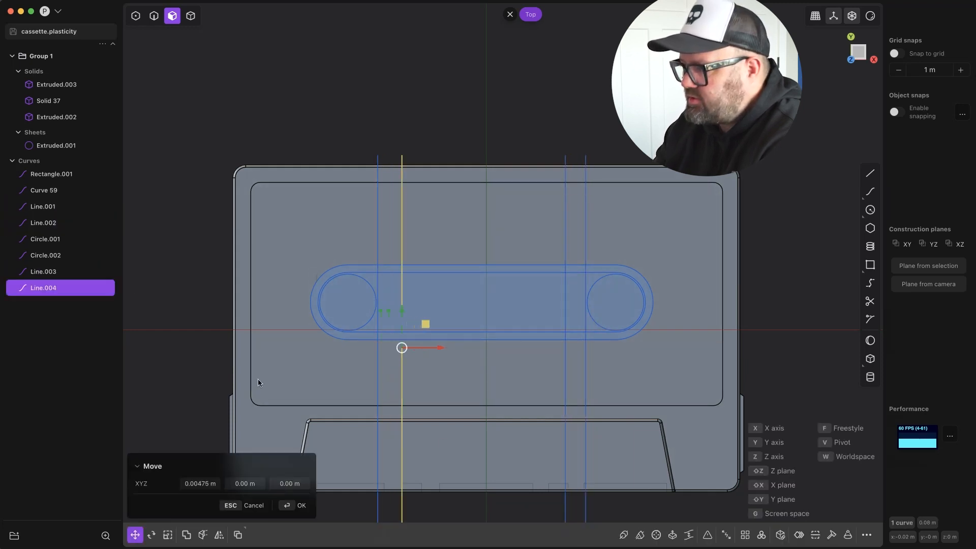
key("Return")
left_click(463, 110)
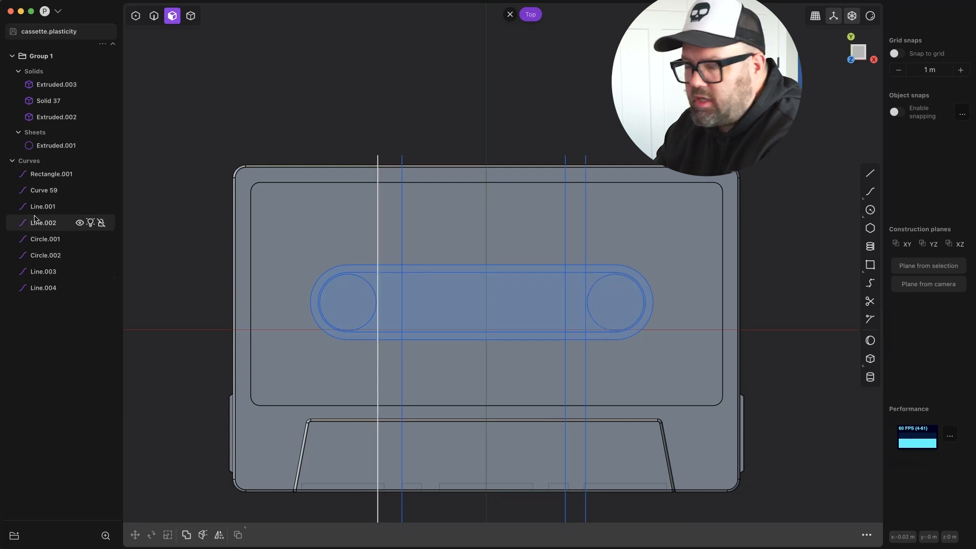
left_click(43, 288)
key("g")
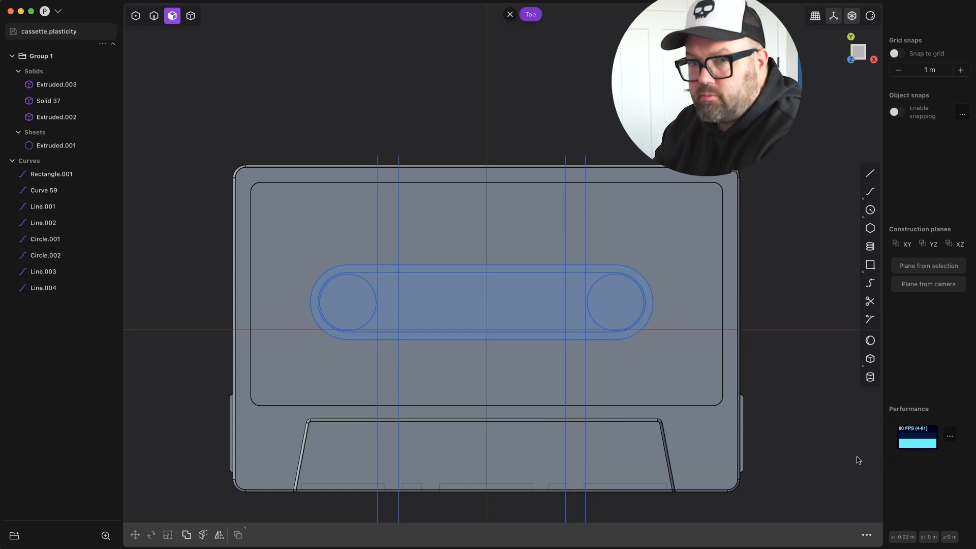
Move the left inner vertical line to the middle of the cassette.
left_click(45, 287)
key("g")
left_click_drag(526, 359, 486, 350)
Try to cut the cassette bodies along the centre line and delete the left-hand pieces.
type("f")
type("cut")
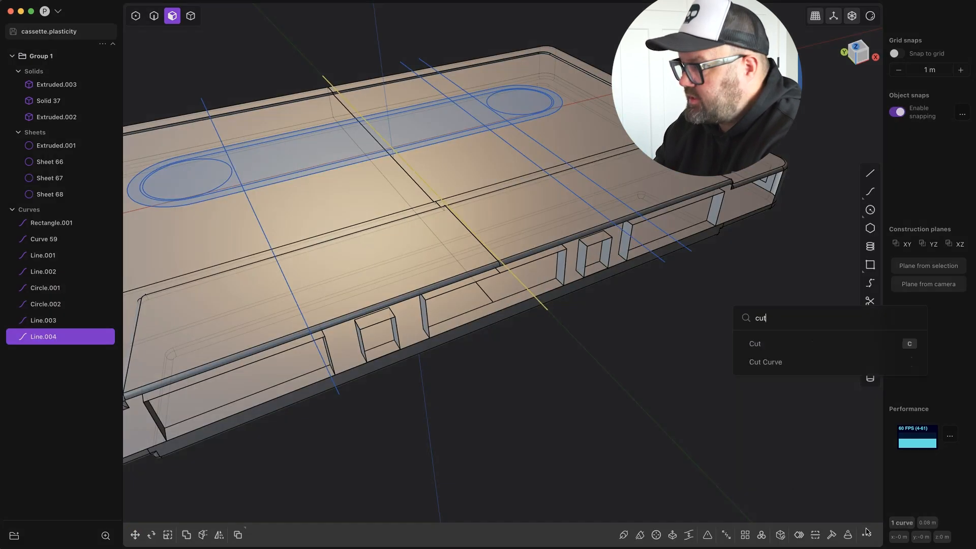
key("Return")
left_click(480, 329)
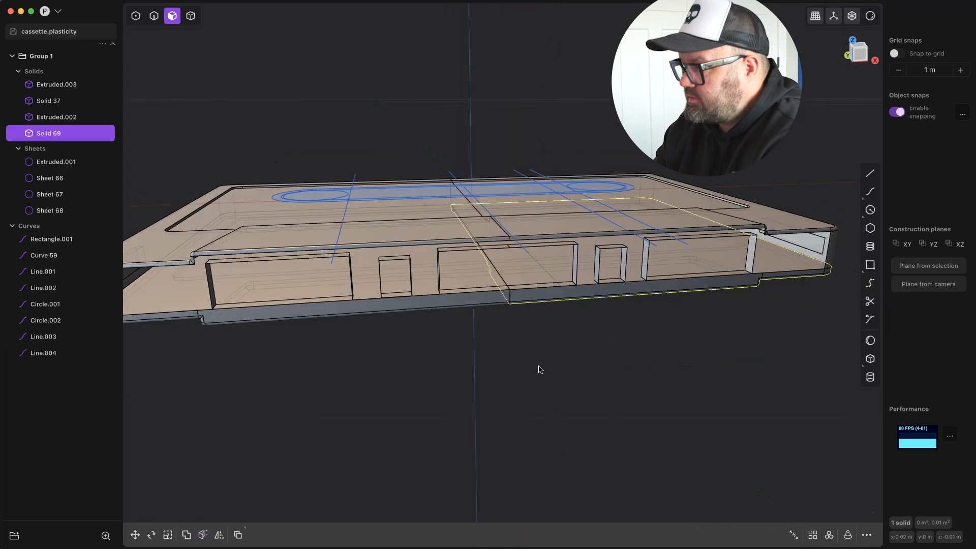
left_click(190, 16)
left_click(326, 231)
key("Delete")
left_click(370, 252)
key("Delete")
left_click(398, 273)
key("Delete")
left_click(159, 255)
key("Delete")
middle_click_drag(488, 295, 560, 279)
Undo the deletions and the cut of the cassette bodies.
key("super+z")
key("super+z")
key("super+z")
key("super+z")
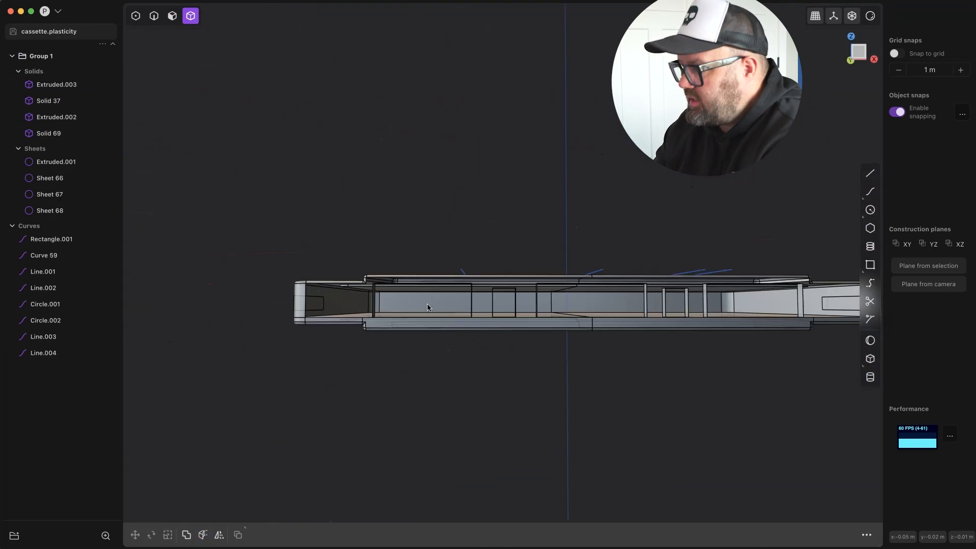
middle_click_drag(429, 305, 529, 394)
key("super+z")
Check which parts of the cassette the sheet and solid bodies are by toggling the sheet's visibility and selecting them.
left_click(51, 286)
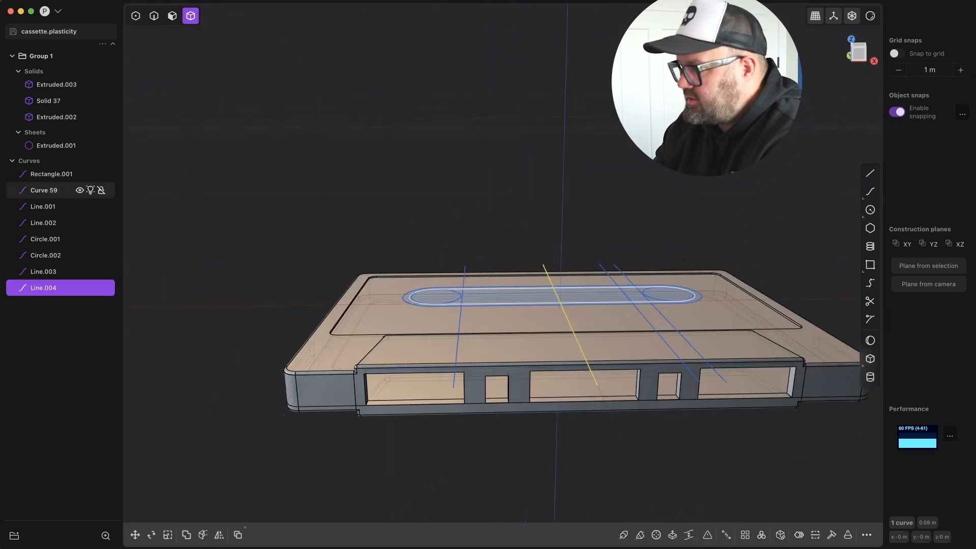
left_click(57, 146)
left_click(78, 146)
left_click(78, 147)
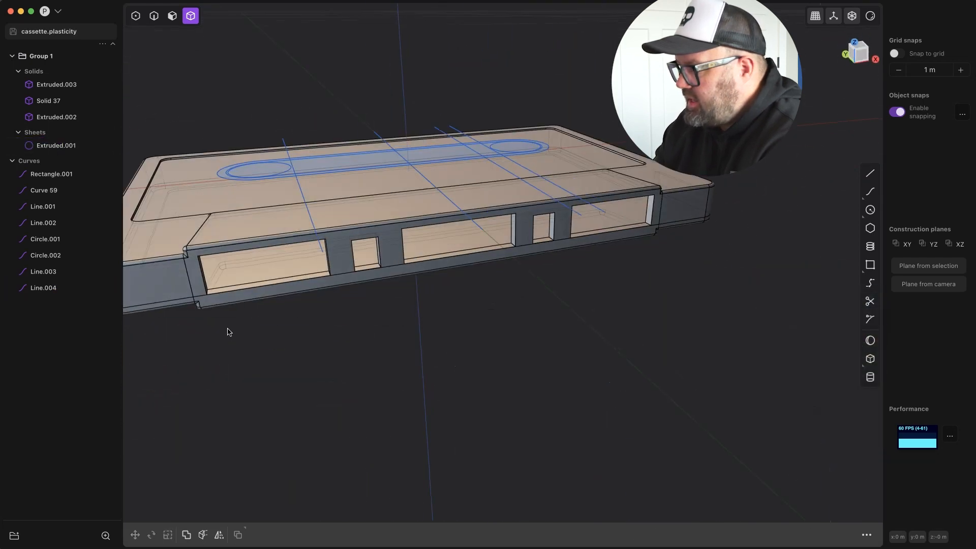
left_click(432, 281)
left_click(475, 290, "shift")
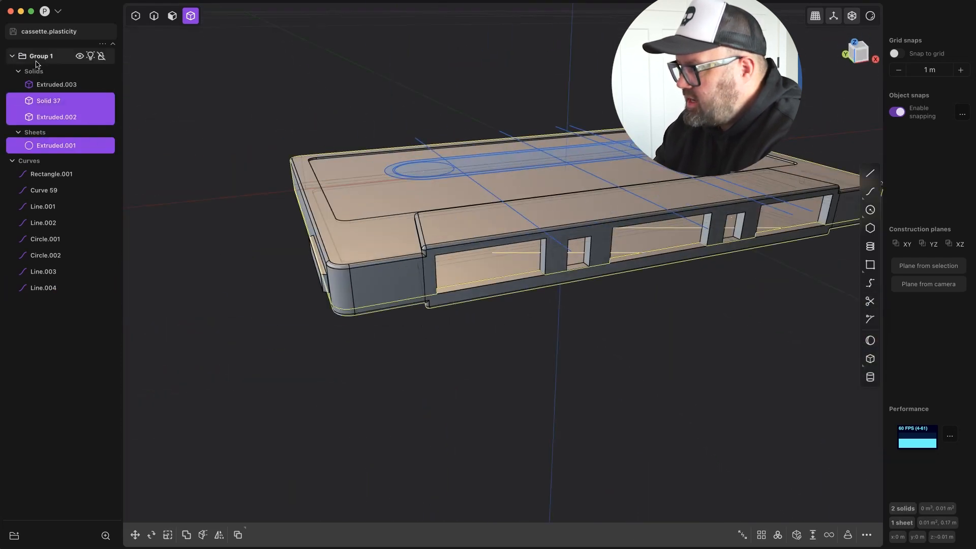
key("Escape")
Cut the upper shell in half with the centre line.
left_click(44, 287)
type("fcut")
key("Return")
left_click(480, 262)
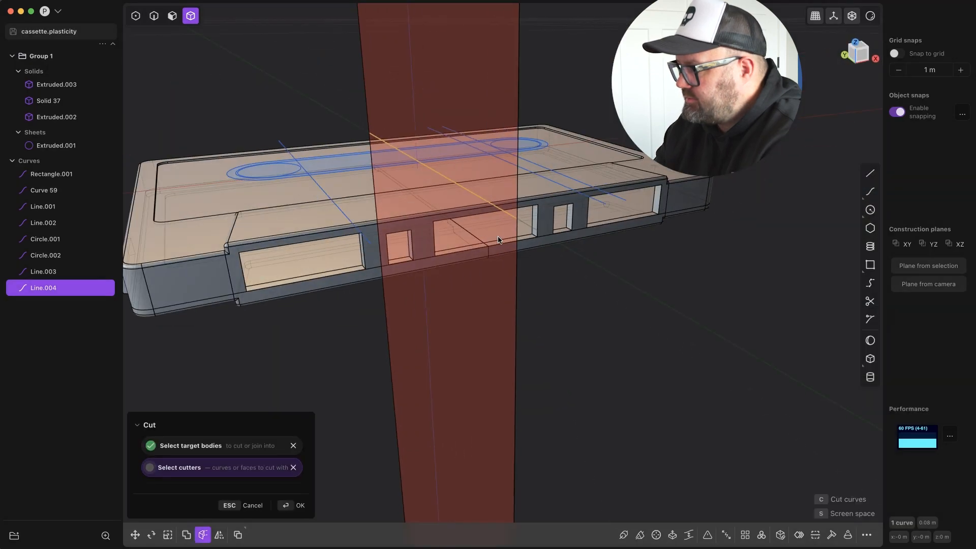
left_click(425, 224)
key("Escape")
type("fcut")
key("Return")
left_click(543, 224)
Cut the lower shell in half with the same centre line.
key("Return")
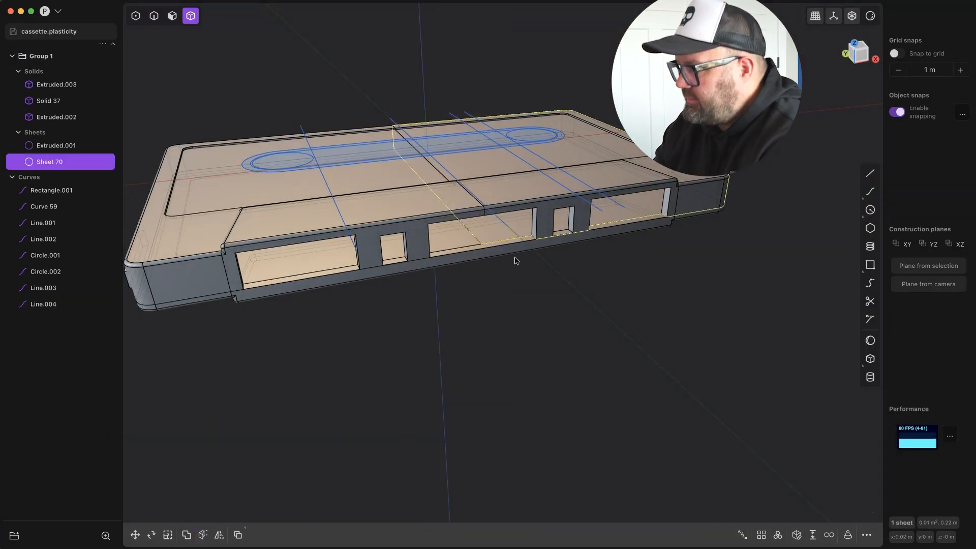
key("Escape")
left_click(44, 304)
type("fcut")
key("Return")
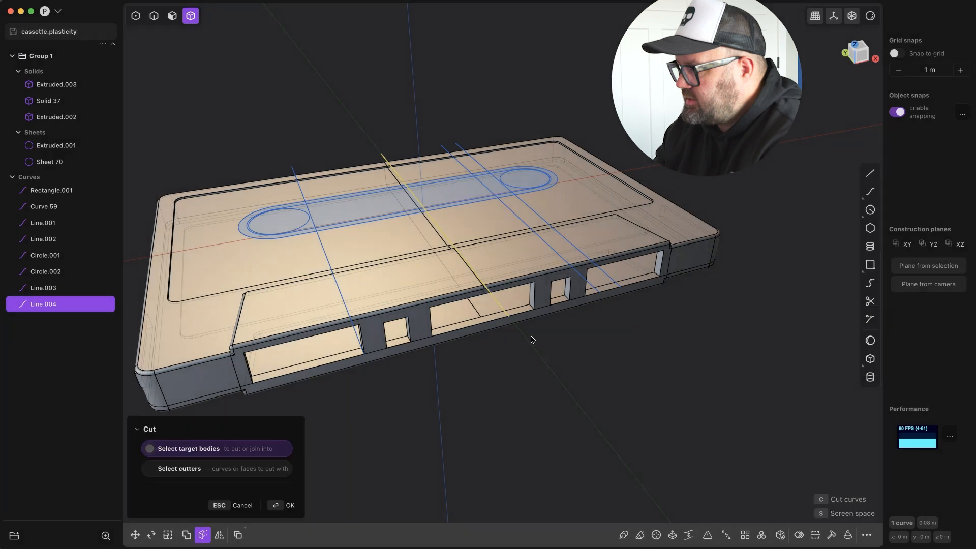
left_click(509, 320)
key("Return")
Delete the left halves of the shells and the left side piece, keeping the right half.
key("Escape")
left_click(315, 360)
key("x")
left_click(264, 340)
key("x")
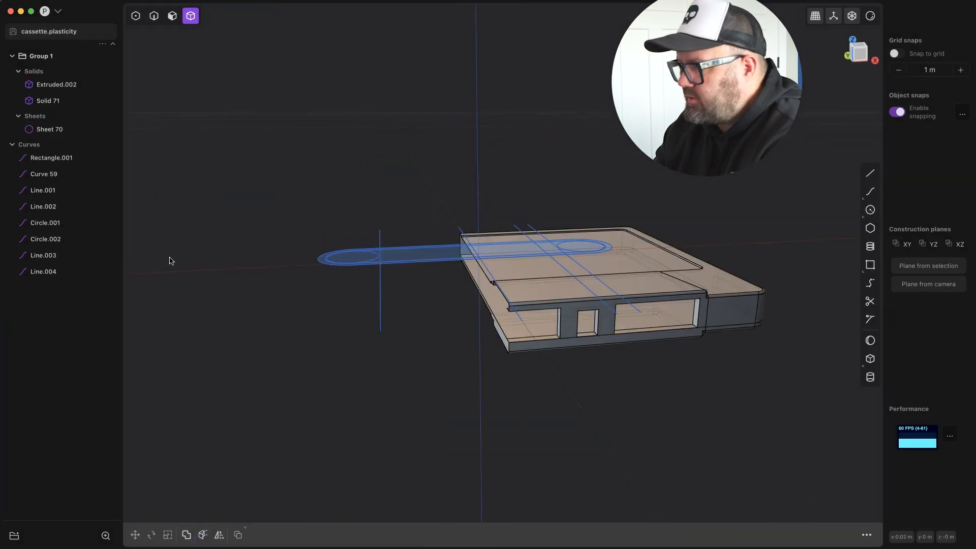
left_click(71, 130)
key("Escape")
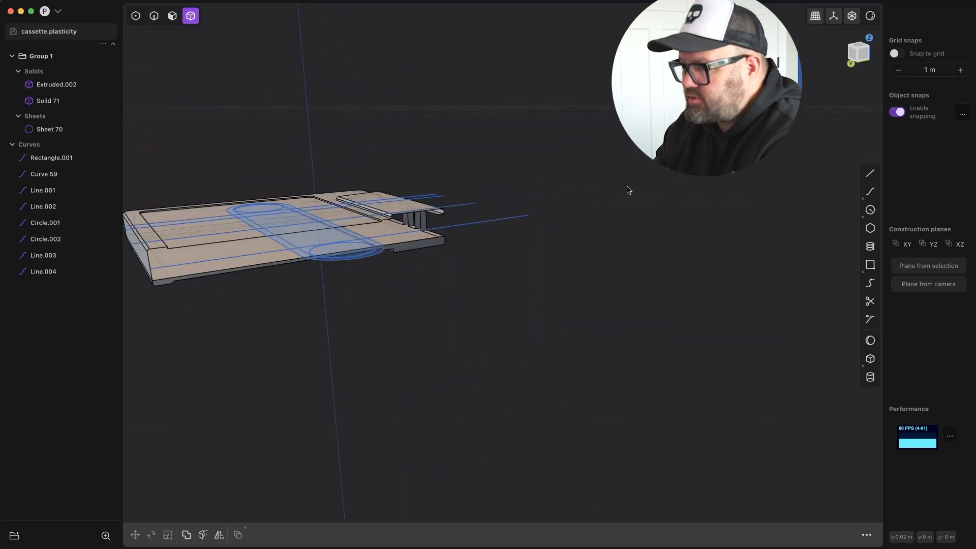
left_click(172, 16)
left_click(458, 212)
key("g")
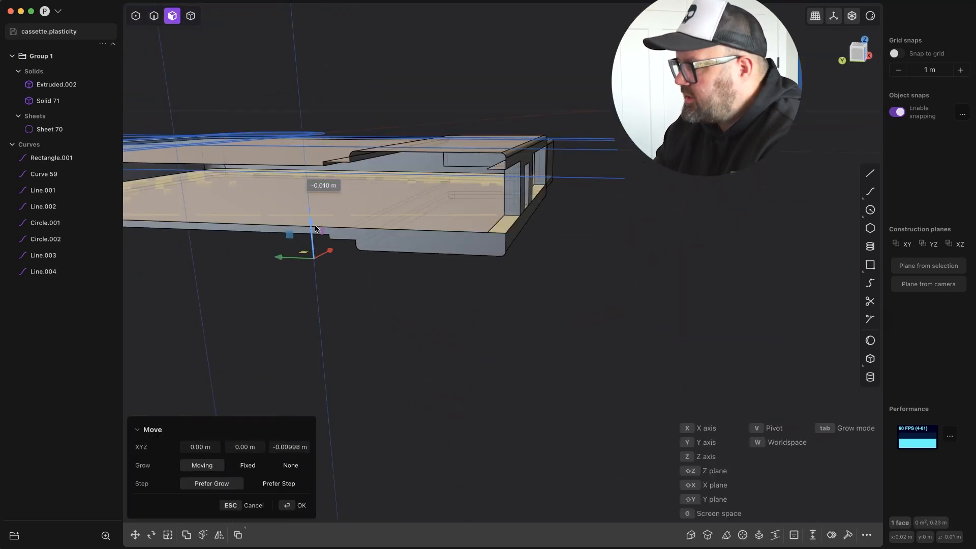
key("Escape")
Delete the selected inner faces of the right half's lower shell.
left_click(867, 535)
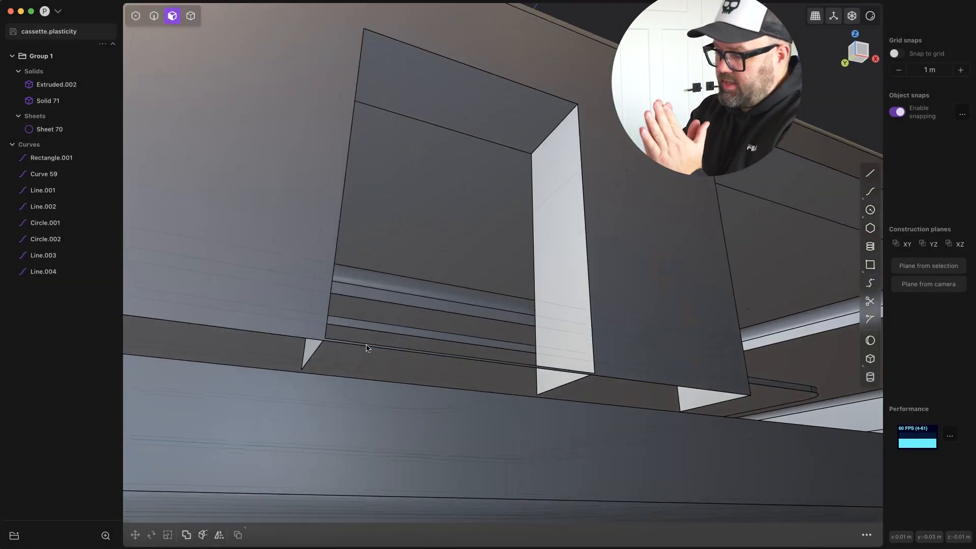
middle_click_drag(366, 349, 549, 292)
scroll(407, 358, "down", 5)
left_click(265, 339)
left_click(312, 311, "shift")
middle_click_drag(312, 312, 407, 325)
left_click(867, 535)
type("dele")
left_click(800, 402)
Delete the inner faces of the right half's upper shell.
middle_click_drag(350, 345, 499, 362)
left_click(232, 232)
scroll(370, 327, "up", 5)
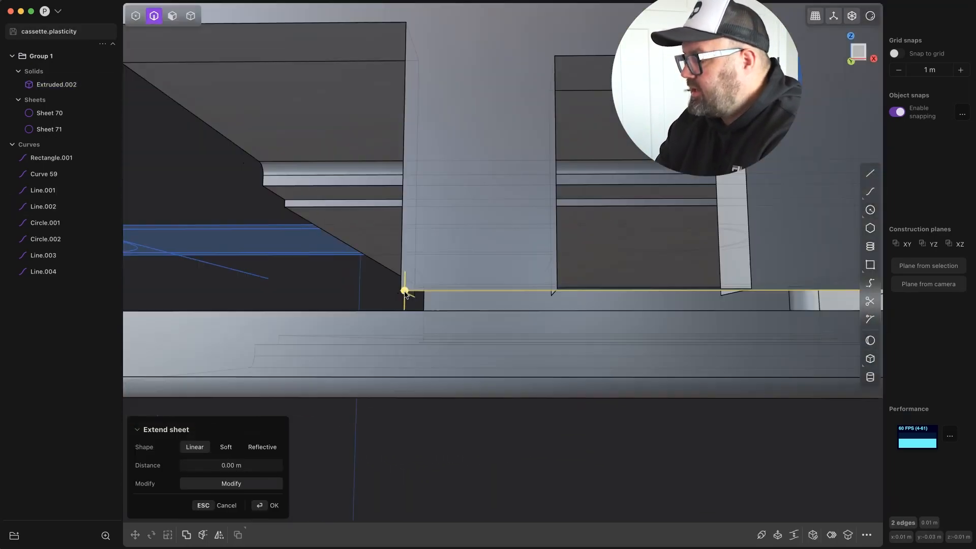
middle_click_drag(406, 287, 693, 294)
left_click(613, 293)
key("Return")
middle_click_drag(325, 279, 756, 294)
scroll(434, 287, "down", 8)
scroll(340, 283, "up", 5)
Extend the three selected open edges of the shell sheet linearly.
key("shift+e")
key("KP_1")
key("KP_3")
scroll(445, 240, "down", 3)
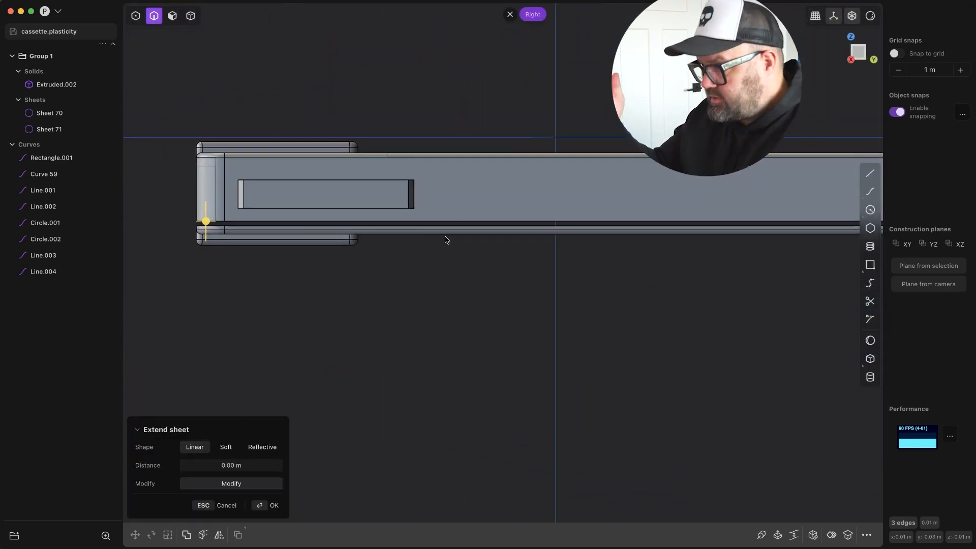
scroll(445, 240, "down", 2)
left_click(254, 181)
key("Return")
Cut the extended shell sheet and delete the excess piece.
key("c")
middle_click_drag(758, 344, 854, 336)
left_click(350, 244)
key("Return")
middle_click_drag(349, 244, 637, 292)
key("Delete")
double_click(508, 224)
key("shift+e")
key("Escape")
key("KP_1")
left_click_drag(182, 302, 182, 302)
scroll(181, 301, "up", 5)
scroll(502, 312, "down", 6)
scroll(711, 318, "up", 4)
left_click_drag(712, 330, 343, 299, "ctrl")
middle_click_drag(420, 346, 646, 349)
key("KP_1")
left_click(50, 129)
middle_click_drag(632, 412, 404, 386)
key("x")
key("Escape")
left_click(867, 535)
left_click(656, 348)
scroll(656, 348, "down", 5)
scroll(647, 325, "up", 5)
middle_click_drag(647, 324, 695, 373)
left_click(627, 339)
left_click_drag(514, 329, 514, 328)
mouse_move(590, 338)
middle_mouse_down()
mouse_move(567, 334)
mouse_move(579, 335)
middle_mouse_up()
key("KP_1")
key("Escape")
middle_click_drag(500, 331, 643, 377)
key("Escape")
Extend the 13 lower rim edges of the upper shell downward toward the lower shell.
key("KP_1")
left_click_drag(588, 346, 300, 330)
left_click_drag(540, 335, 301, 327, "ctrl")
scroll(458, 333, "up", 5)
middle_click_drag(382, 362, 508, 356)
left_click(468, 351, "ctrl")
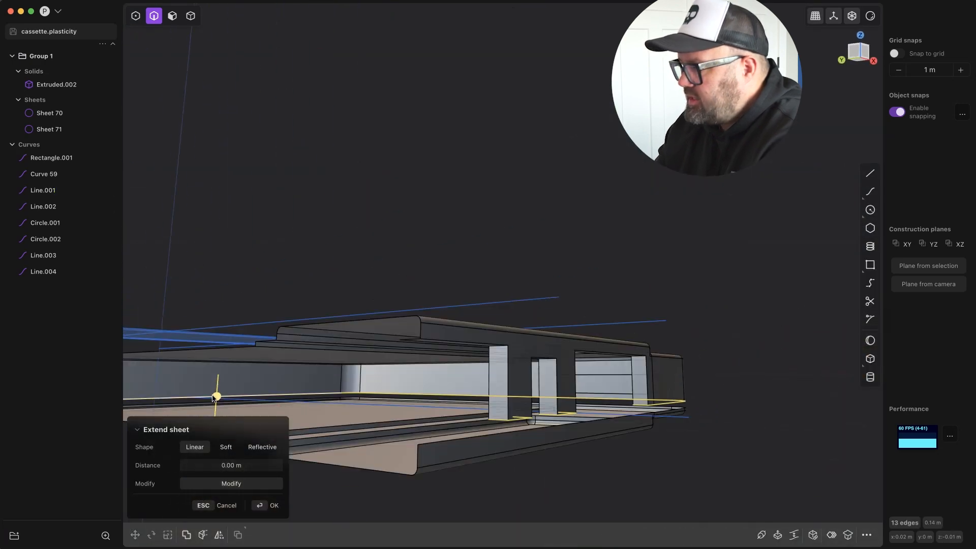
left_click_drag(214, 397, 214, 406)
middle_click_drag(214, 405, 315, 414)
scroll(508, 427, "up", 5)
left_click_drag(532, 432, 532, 437)
middle_click_drag(532, 439, 636, 407)
scroll(577, 495, "down", 8)
key("Return")
Try to thicken the Sheet 70 shell by about -0.0005 m and undo the thickening.
type("fthi")
left_click(775, 380)
scroll(513, 430, "up", 5)
middle_click_drag(513, 429, 509, 434)
left_click_drag(509, 434, 503, 433)
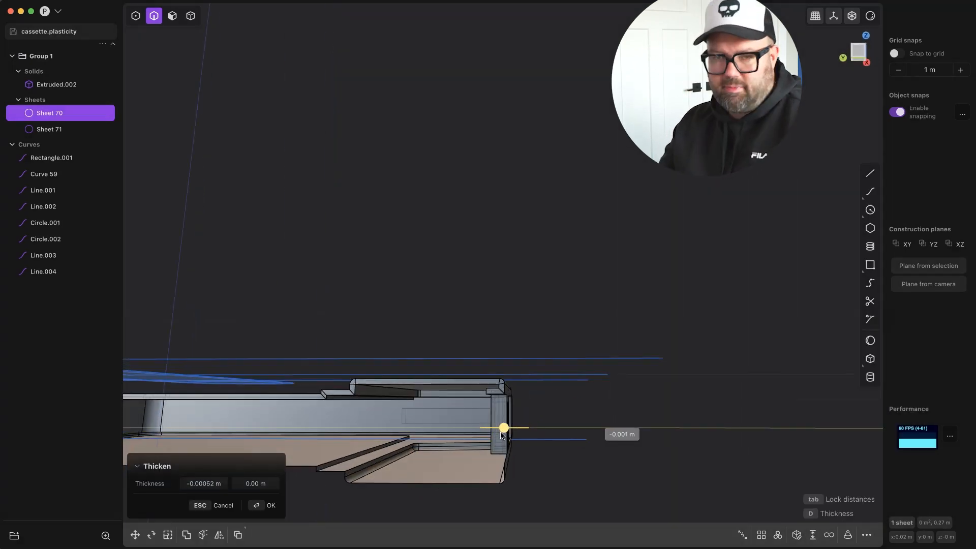
left_click(278, 508)
middle_click_drag(508, 432, 402, 450)
scroll(529, 346, "down", 5)
key("super+z")
key("KP_7")
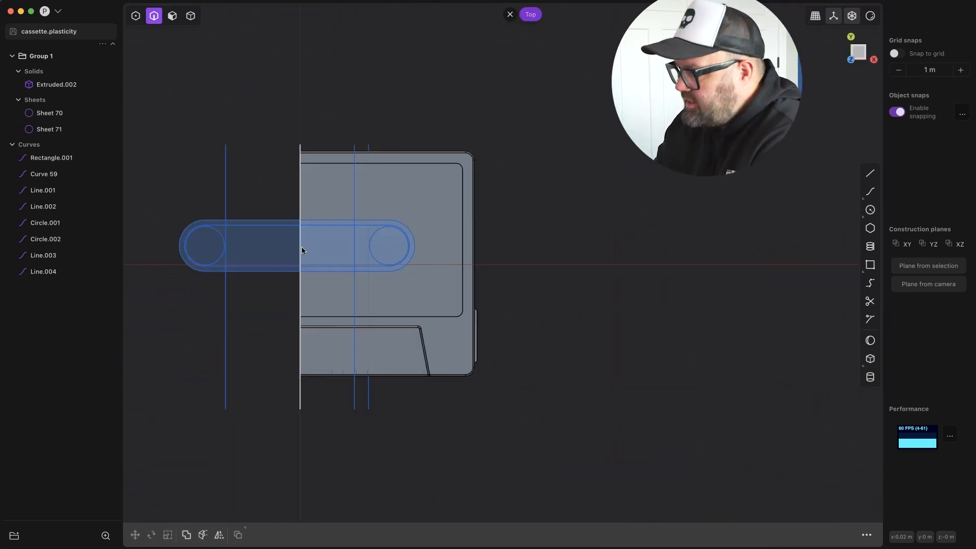
left_click(171, 18)
left_click(250, 258)
key("e")
key("Escape")
key("e")
mouse_move(270, 279)
middle_mouse_down()
mouse_move(298, 229)
mouse_move(314, 298)
mouse_move(307, 300)
mouse_move(326, 286)
mouse_move(318, 319)
middle_mouse_up()
key("Escape")
key("Escape")
left_click(321, 270)
key("e")
scroll(319, 272, "up", 5)
key("KP_7")
scroll(313, 315, "down", 4)
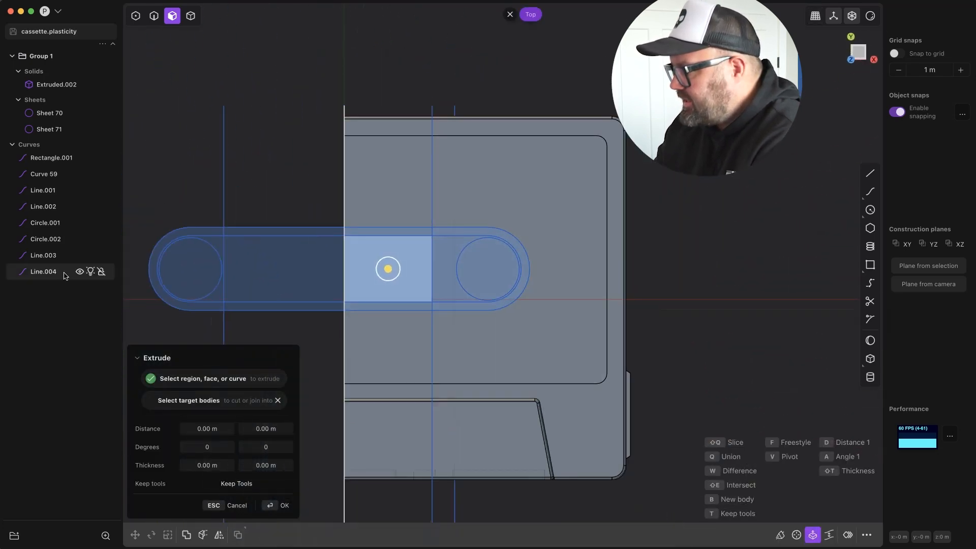
key("Escape")
Move the Line.001 curve vertically up toward the height of the slot curves.
left_click(51, 190)
middle_click_drag(453, 224, 462, 83)
key("g")
left_click_drag(473, 215, 472, 159)
middle_click_drag(475, 163, 479, 246)
key("KP_7")
scroll(490, 263, "up", 5)
scroll(489, 264, "down", 3)
key("Return")
Extrude the right-hand reel circle about 0.02 m into a cylinder and adjust the cylinder's height position.
left_click(509, 262)
key("e")
middle_click_drag(513, 376, 516, 306)
left_click_drag(491, 357, 490, 394)
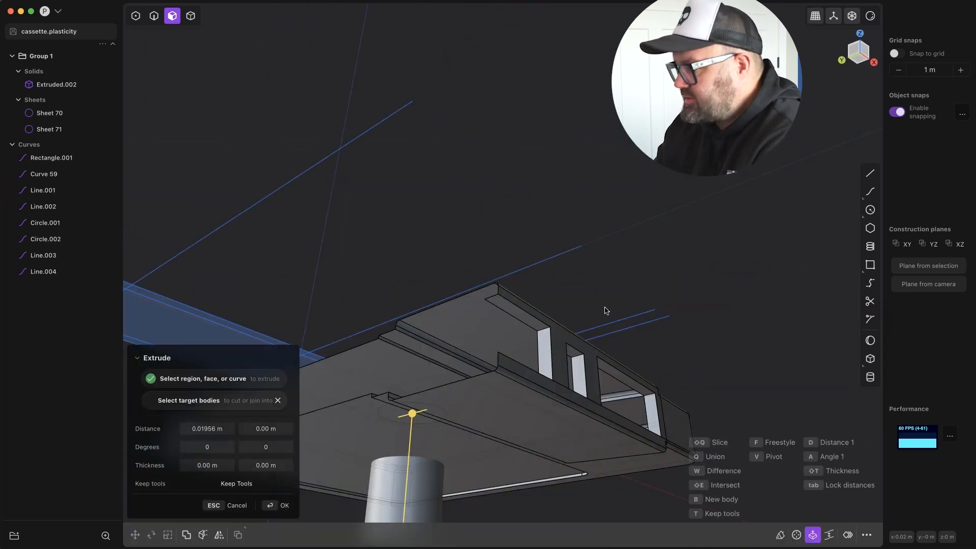
key("Return")
key("g")
left_click_drag(562, 256, 562, 246)
middle_click_drag(583, 297, 478, 200)
key("Return")
left_click(492, 261)
key("e")
key("Escape")
Select all eight curves, from Rectangle.001 to Line.004, and scale them along Z.
left_click(57, 218)
middle_click_drag(224, 306, 254, 318)
left_click(57, 186)
left_click(55, 300, "shift")
middle_click_drag(433, 285, 360, 246)
key("s")
key("z")
key("Return")
Extrude the region at the slot's right-hand reel end into a separate solid.
scroll(432, 229, "up", 4)
left_click(486, 221)
key("e")
mouse_move(486, 220)
middle_mouse_down()
mouse_move(467, 182)
mouse_move(520, 262)
mouse_move(514, 250)
mouse_move(459, 238)
mouse_move(476, 221)
middle_mouse_up()
scroll(520, 262, "up", 5)
left_click_drag(399, 249, 399, 239)
key("Return")
Extrude the slot's rounded border and crossbar regions on the right half into a thin frame.
middle_click_drag(488, 226, 529, 322)
left_click(532, 323)
key("e")
left_click(375, 269)
left_click(300, 325)
middle_click_drag(409, 351, 451, 307)
scroll(451, 307, "up", 5)
left_click_drag(332, 338, 332, 326)
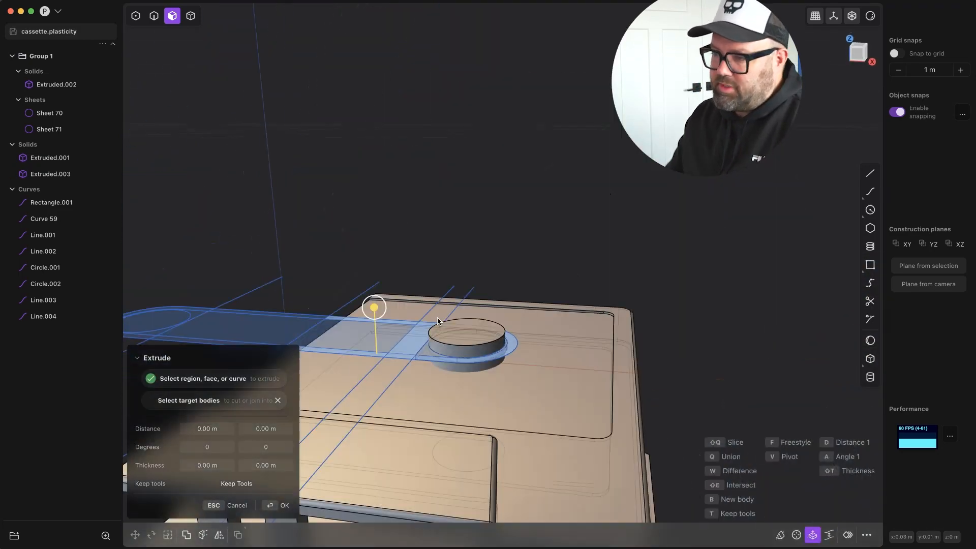
scroll(331, 327, "down", 5)
Hide all the slot, line and circle curves to inspect the extruded parts.
middle_click_drag(678, 295, 534, 298)
left_click(80, 202)
left_click(80, 219)
left_click(80, 235)
left_click(80, 251)
left_click(80, 268)
left_click(80, 300)
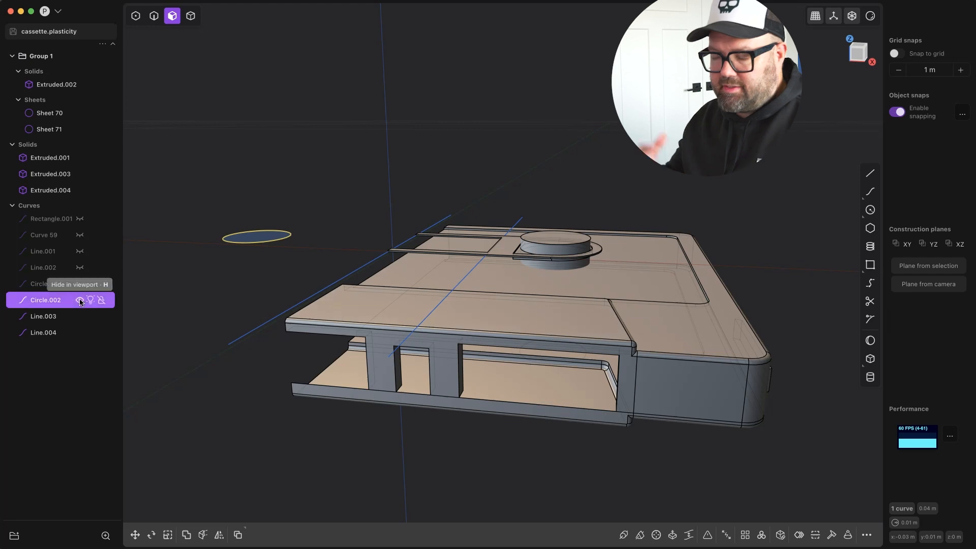
middle_click_drag(428, 422, 445, 501)
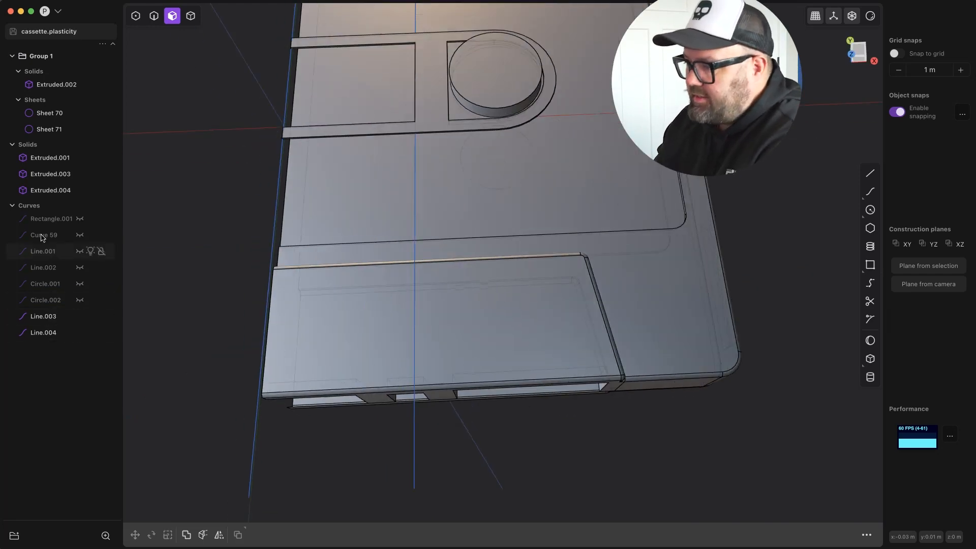
middle_click_drag(189, 300, 193, 244)
left_click(33, 205)
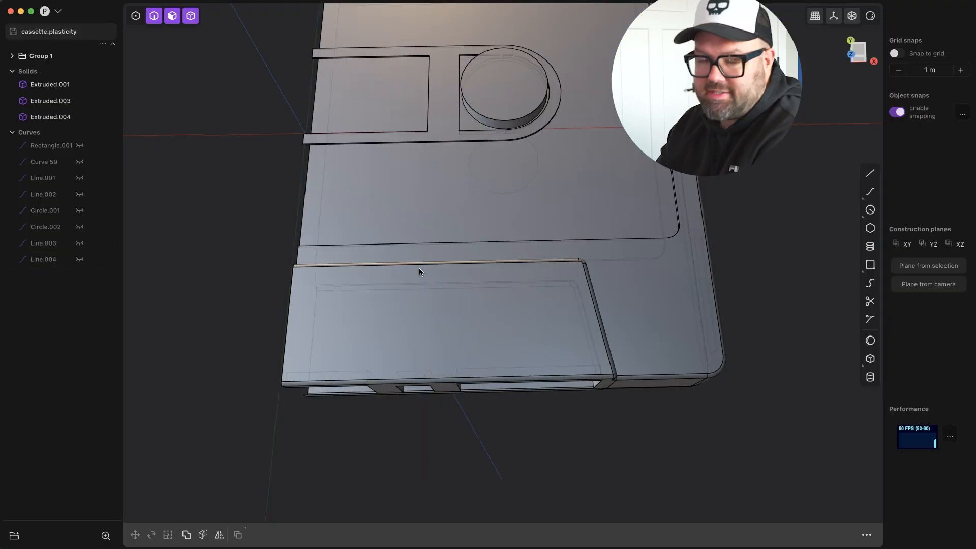
Show all eight hidden curves again, from Rectangle.001 to Line.004.
middle_click_drag(420, 273, 371, 203)
left_click(80, 243)
left_click(80, 226)
left_click(80, 211)
left_click(80, 194)
left_click(80, 178)
left_click(80, 162)
left_click(80, 145)
left_click(80, 259)
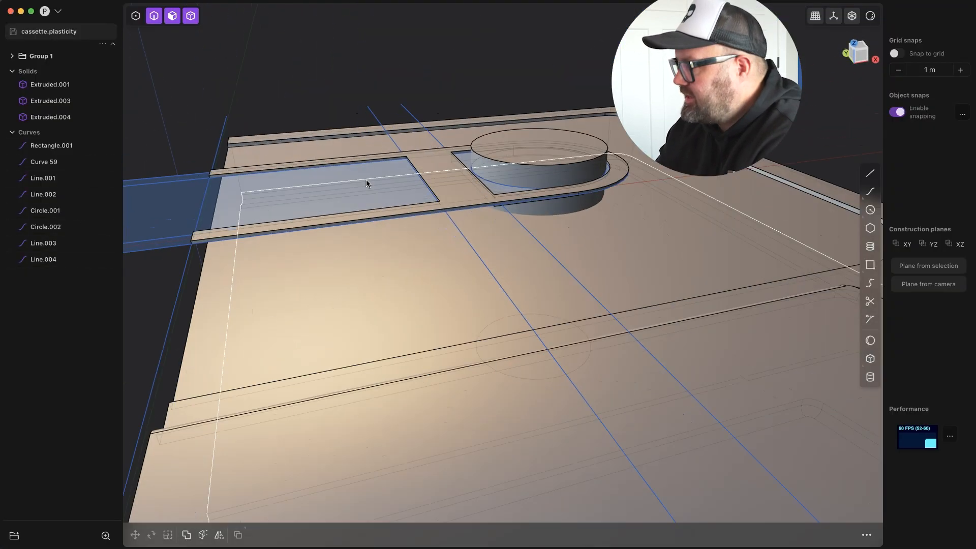
Extrude the slot's rectangular window region into a separate block and move the block's bottom face down about 0.0065 m.
left_click_drag(338, 157, 341, 201)
key("Return")
middle_click_drag(305, 315, 254, 305)
left_click(281, 261)
key("g")
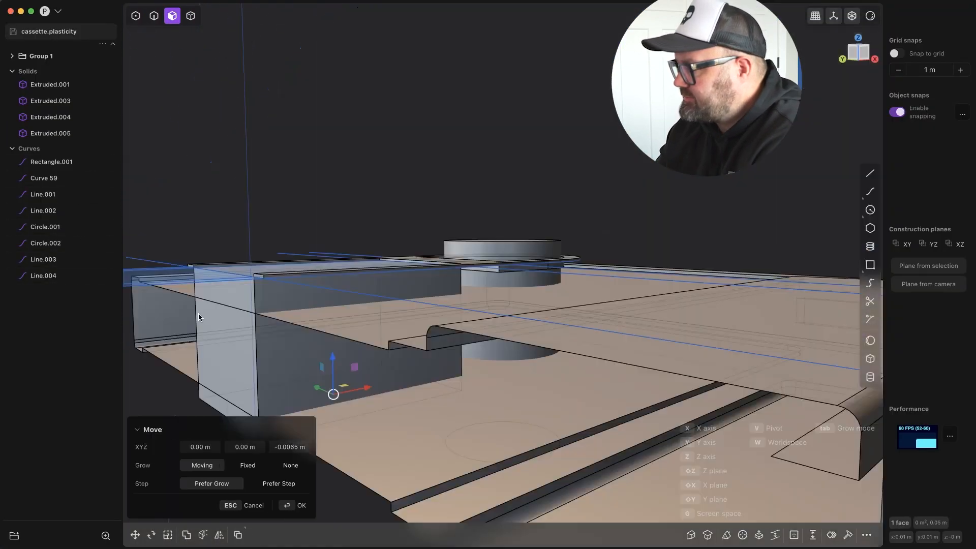
left_click(198, 314)
scroll(305, 150, "down", 5)
middle_click_drag(305, 149, 304, 209)
key("Escape")
Use the window block as the tool in a Boolean slice of the cassette shell to separate the window piece.
key("4")
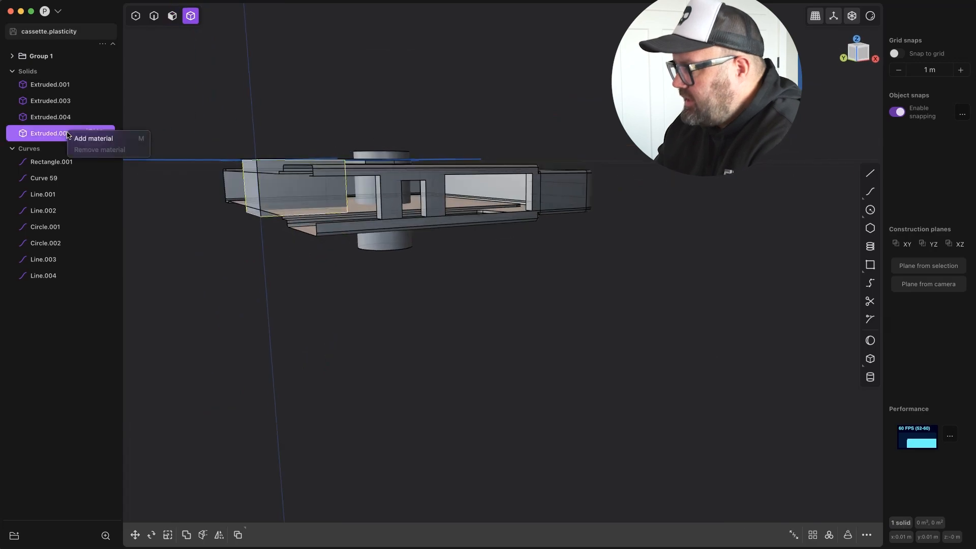
key("Escape")
key("shift+d")
key("Return")
key("g")
key("Escape")
middle_click_drag(300, 285, 315, 345)
left_click(187, 534)
left_click(306, 228)
middle_click_drag(306, 228, 398, 186)
key("shift+e")
key("shift+q")
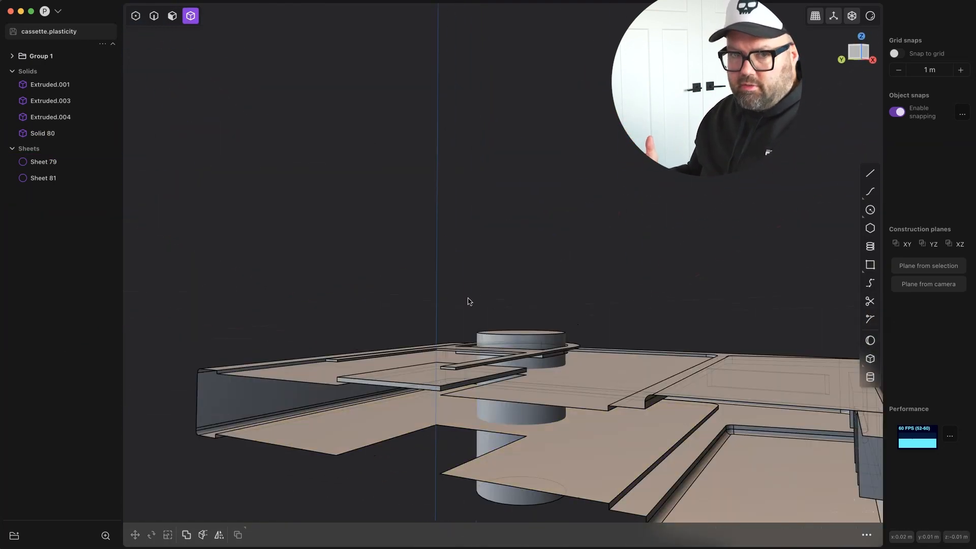
Lower the separated window piece about 0.001 m and place a copy of it straight below at the lower shell.
key("g")
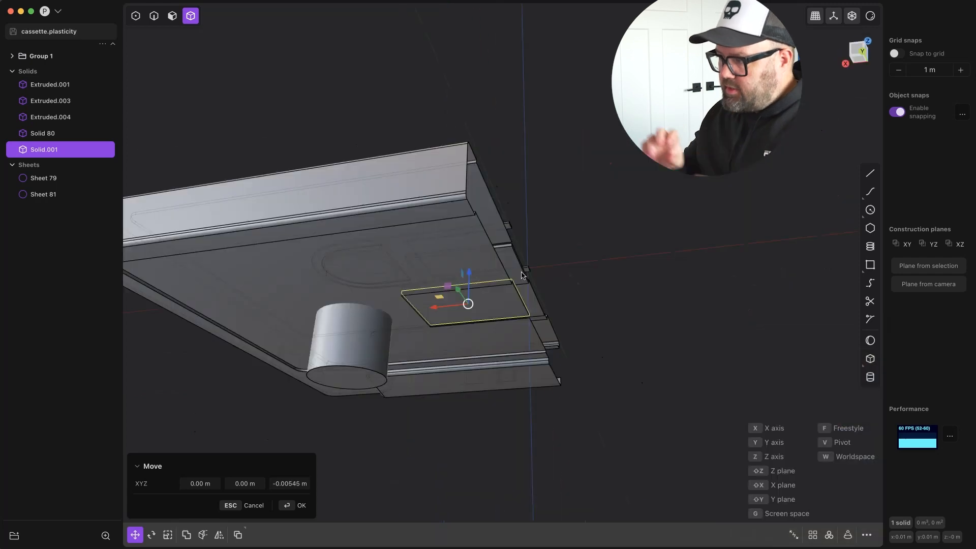
middle_click_drag(478, 277, 432, 296)
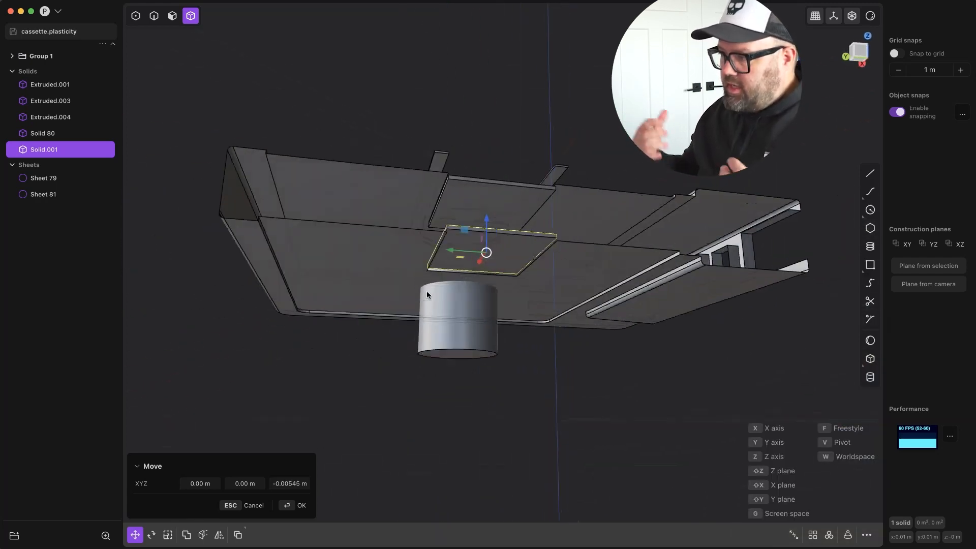
Slice the upper and lower shells with the reel cylinder to cut the round reel holes.
left_click(288, 466)
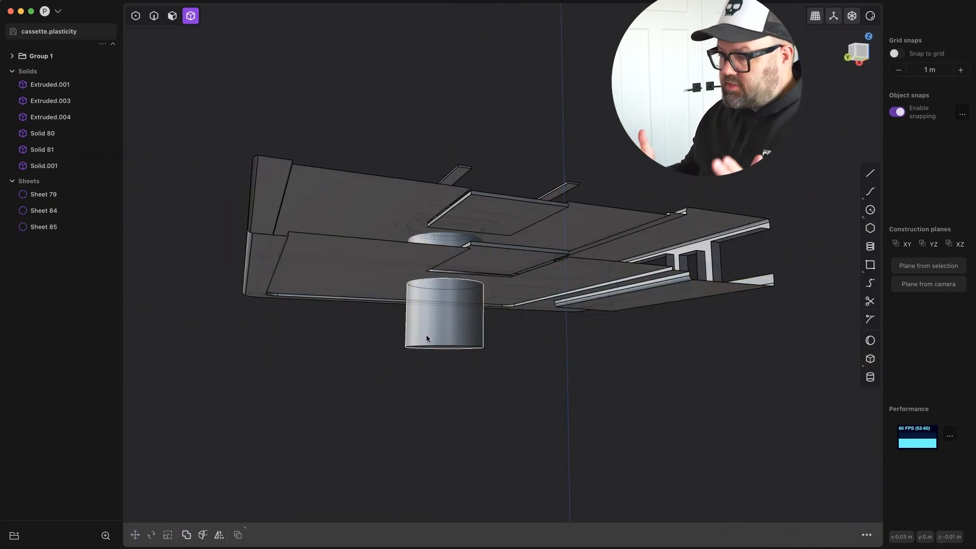
left_click(293, 512)
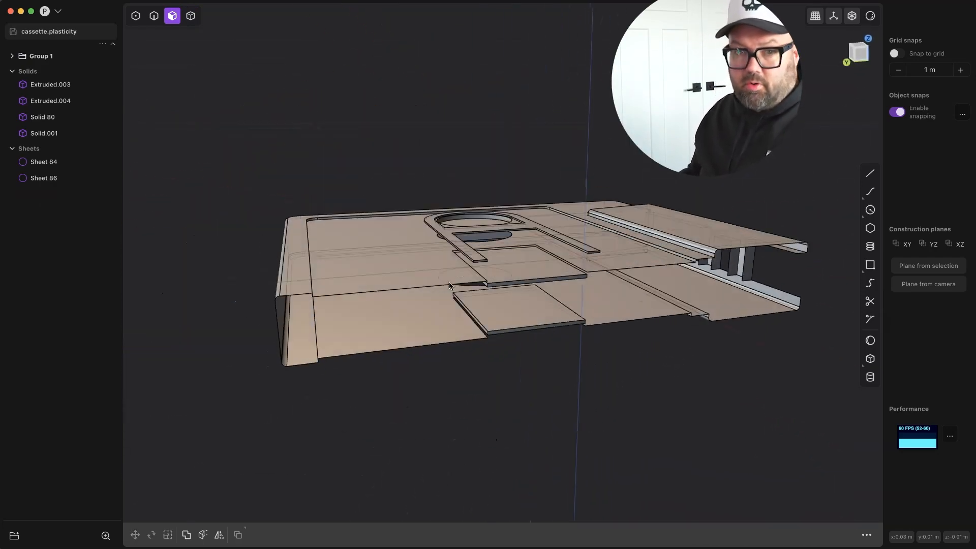
Remove the slot frame's underside face and try to extend the frame's open edges with linear Extend sheet.
key("g")
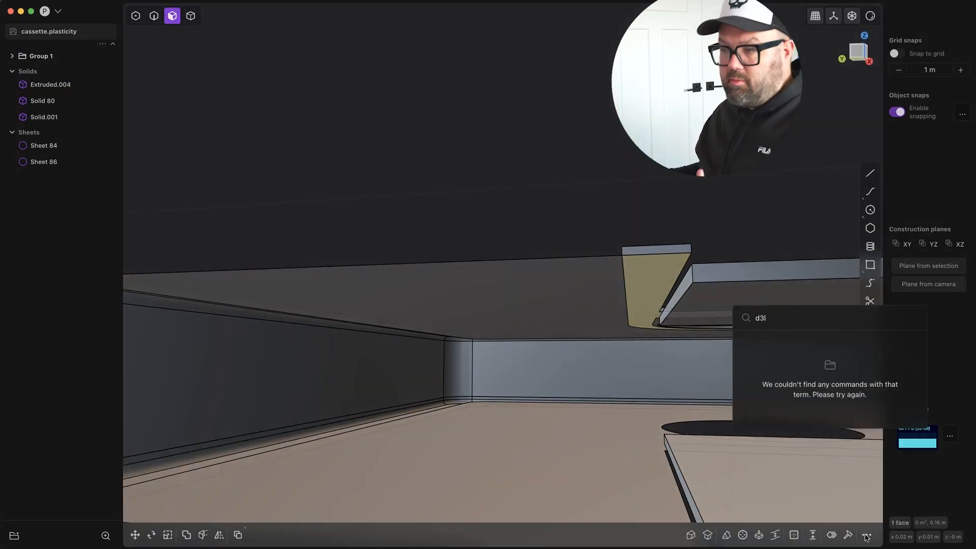
key("o")
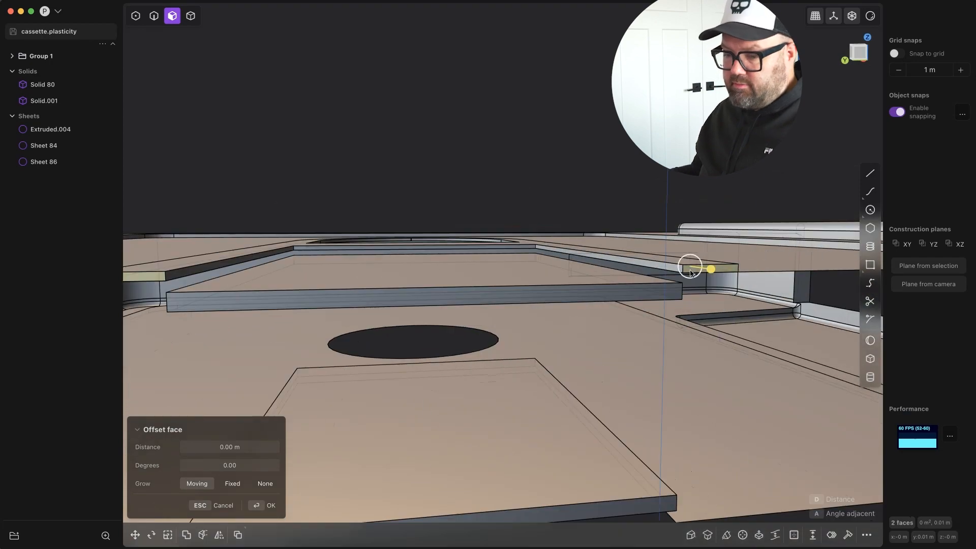
right_click(691, 266)
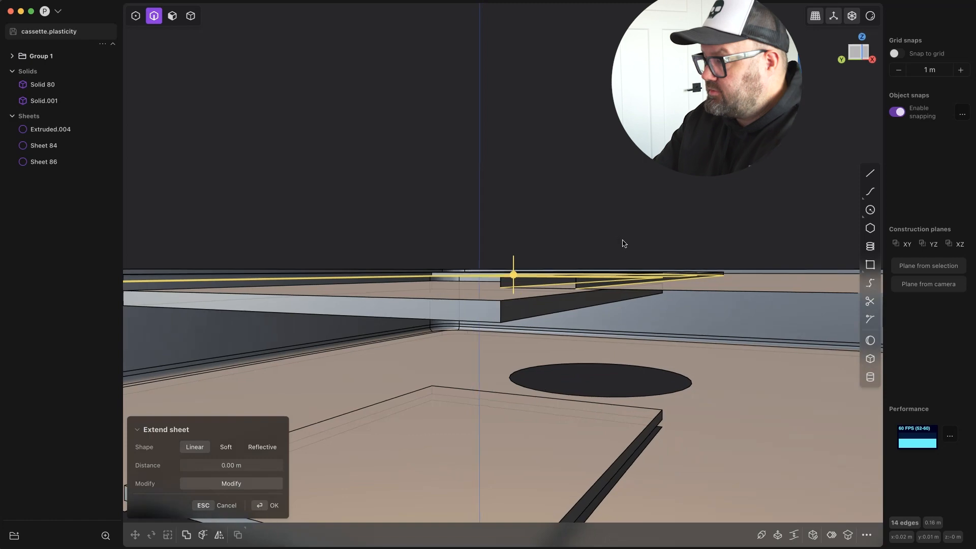
left_click(190, 16)
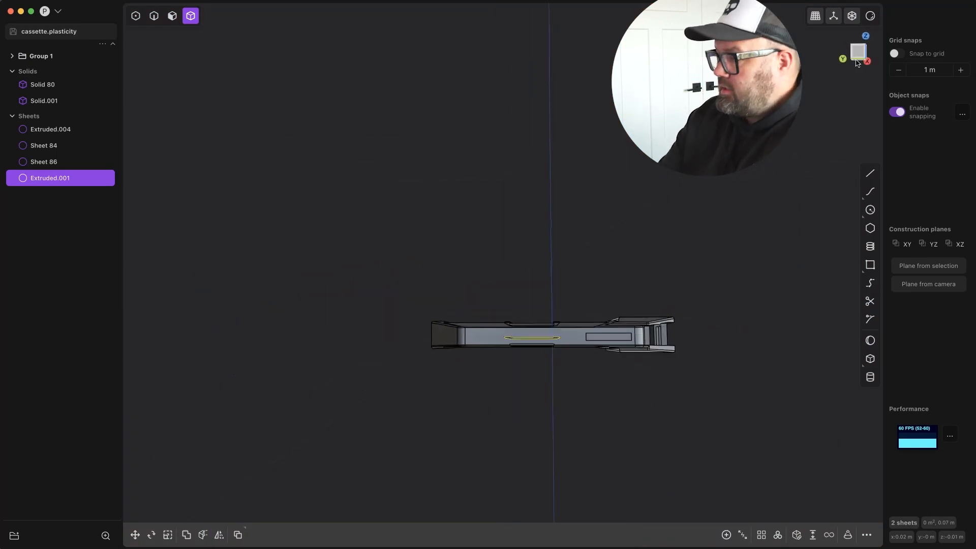
Mirror the slot frame sheet and move the mirrored copy about 0.014 m down to the lower shell.
left_click(219, 535)
key("Return")
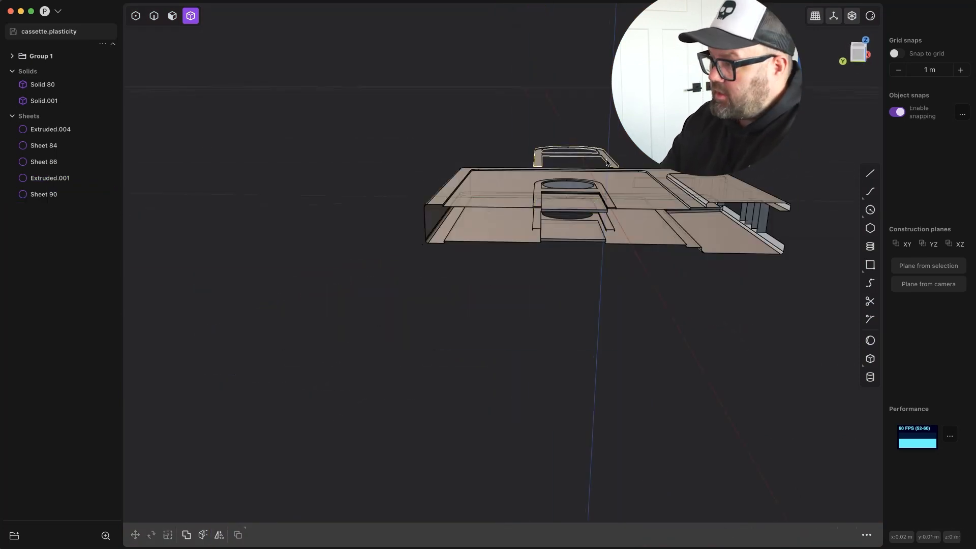
left_click(555, 249)
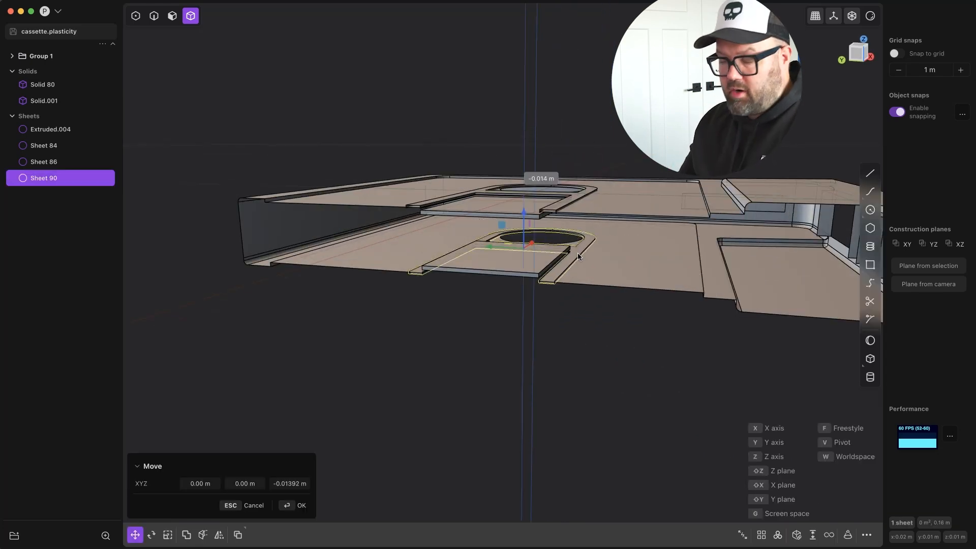
left_click(578, 257)
scroll(578, 258, "up", 10)
key("z")
left_click(524, 324)
scroll(524, 324, "down", 8)
middle_click_drag(523, 325, 534, 290)
key("Return")
Try a Boolean union using the mirrored lower frame sheet as the target body.
left_click(187, 534)
scroll(527, 412, "up", 8)
middle_click_drag(527, 412, 507, 270)
left_click_drag(506, 271, 463, 241, "alt")
scroll(462, 240, "up", 8)
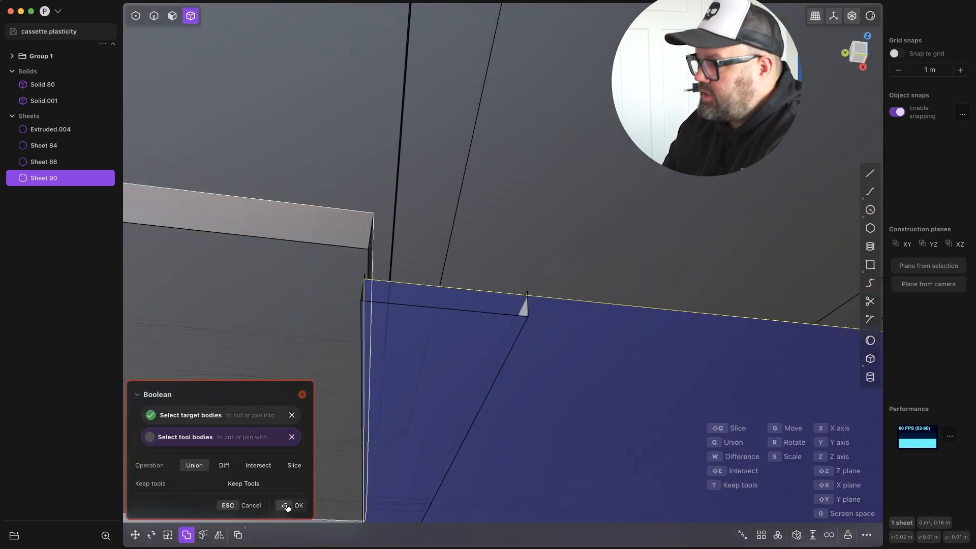
left_click(289, 507)
scroll(590, 283, "down", 10)
left_click(591, 283)
scroll(558, 338, "up", 4)
middle_click_drag(591, 283, 553, 402)
scroll(575, 318, "down", 8)
scroll(553, 402, "up", 8)
Remove all the side faces of the upper slot frame so only its top face is left.
key("3")
middle_click_drag(559, 358, 620, 364)
left_click(454, 354)
middle_click_drag(454, 355, 561, 428)
left_click(651, 333)
middle_click_drag(650, 333, 564, 330)
left_click(565, 330)
left_click(681, 328)
middle_click_drag(681, 328, 572, 344)
left_click(572, 344)
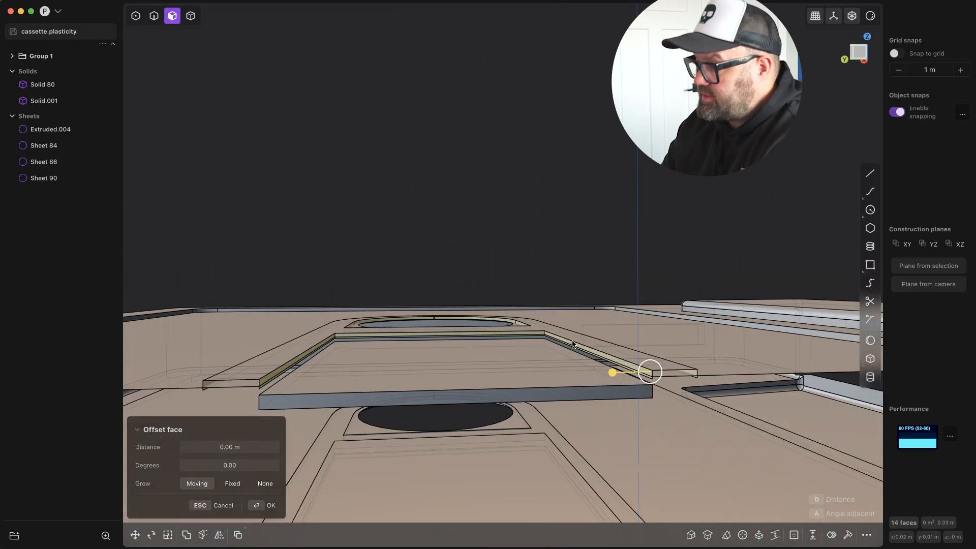
type("frem")
key("Return")
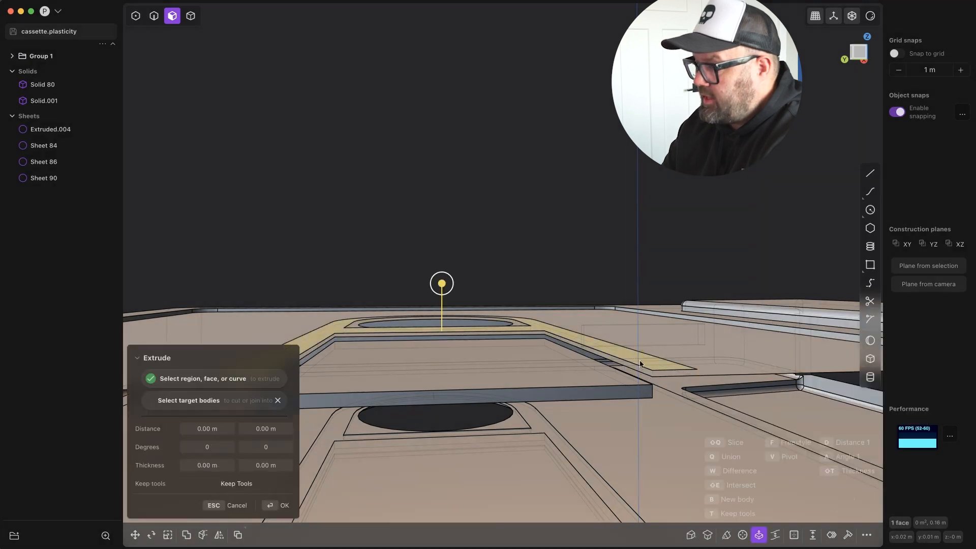
Extrude the upper slot frame's remaining top face downward into a thin solid.
key("Return")
middle_click_drag(442, 289, 558, 421)
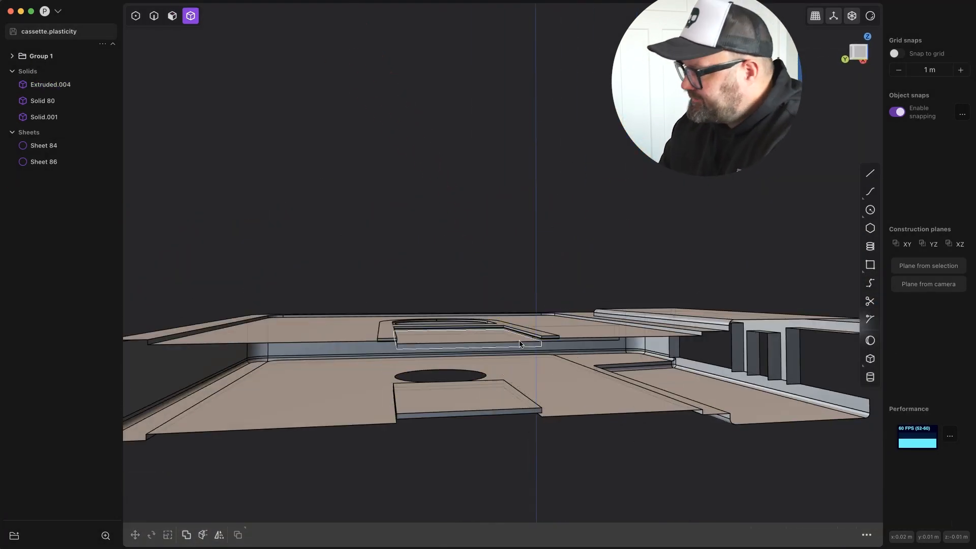
Duplicate the rebuilt slot frame and move the copy straight down to the lower shell.
scroll(520, 342, "up", 4)
left_click(547, 334)
key("shift+d")
key("z")
left_click(573, 479)
middle_click_drag(573, 478, 515, 255)
scroll(581, 362, "down", 10)
key("Return")
Try to extend the edges of the ribs in the cassette's front opening and offset their faces.
middle_click_drag(412, 178, 732, 297)
scroll(551, 252, "up", 5)
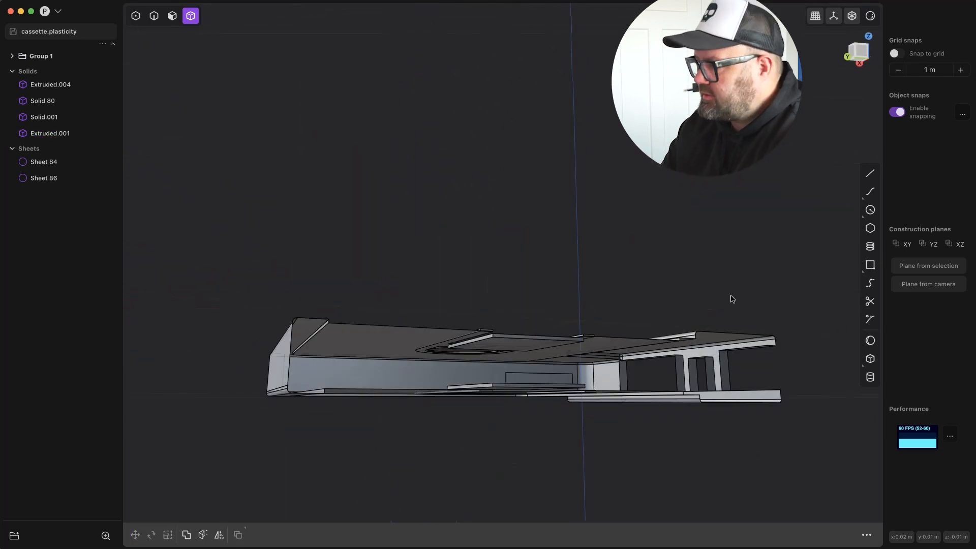
left_click(852, 49)
middle_click_drag(607, 460, 505, 423, "shift")
key("2")
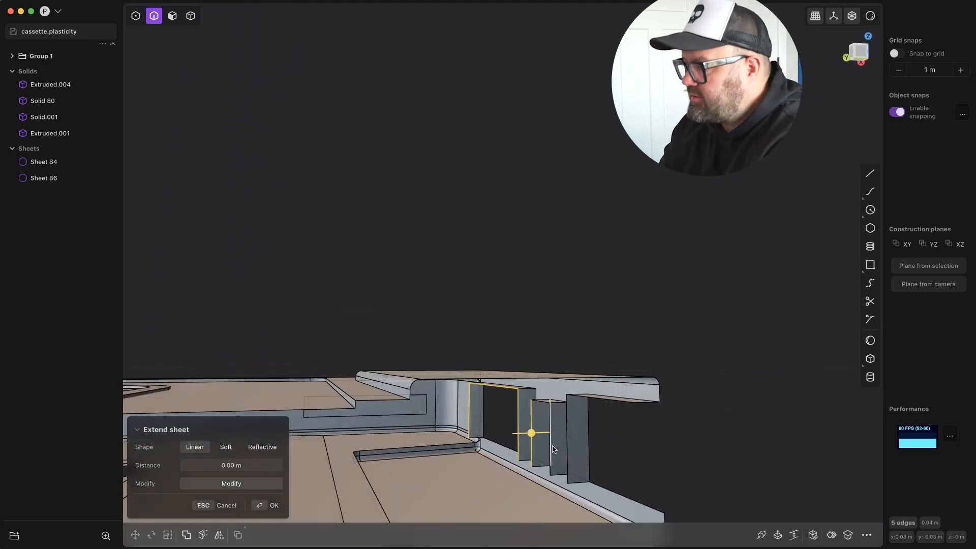
middle_click_drag(553, 449, 628, 394)
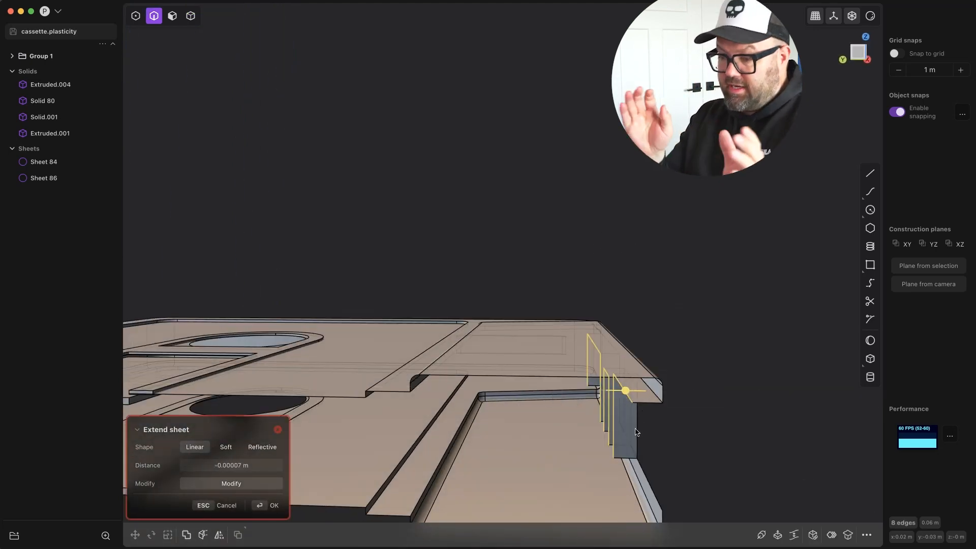
key("Escape")
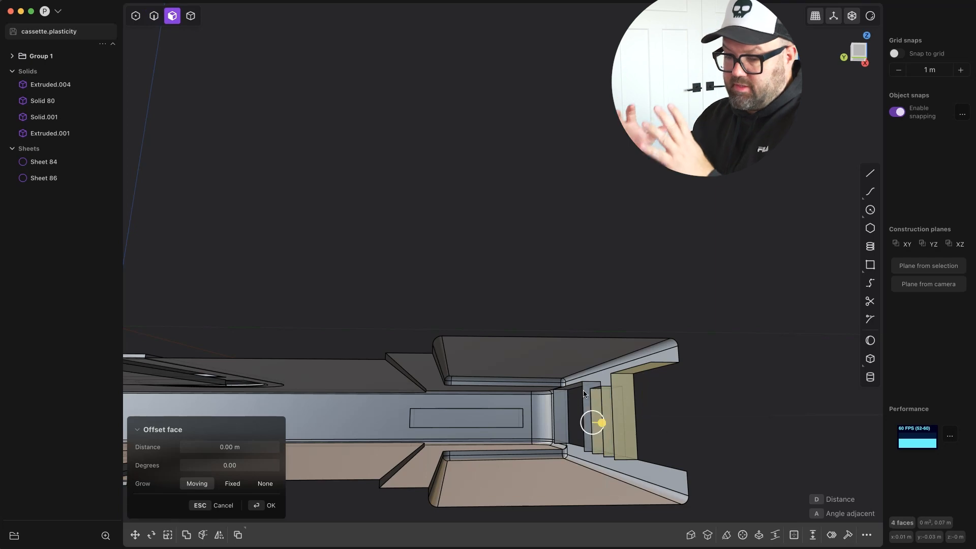
middle_click_drag(585, 394, 712, 407)
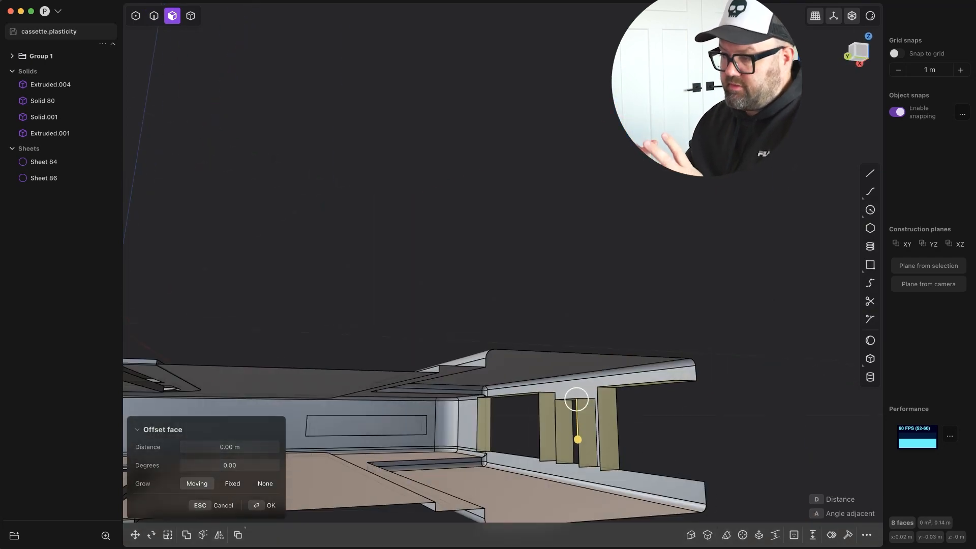
key("Return")
From the top view, draw a small circle near the right end of the raised trapezoid and nudge it up and left.
middle_click_drag(640, 310, 625, 347)
scroll(624, 347, "down", 3)
key("7")
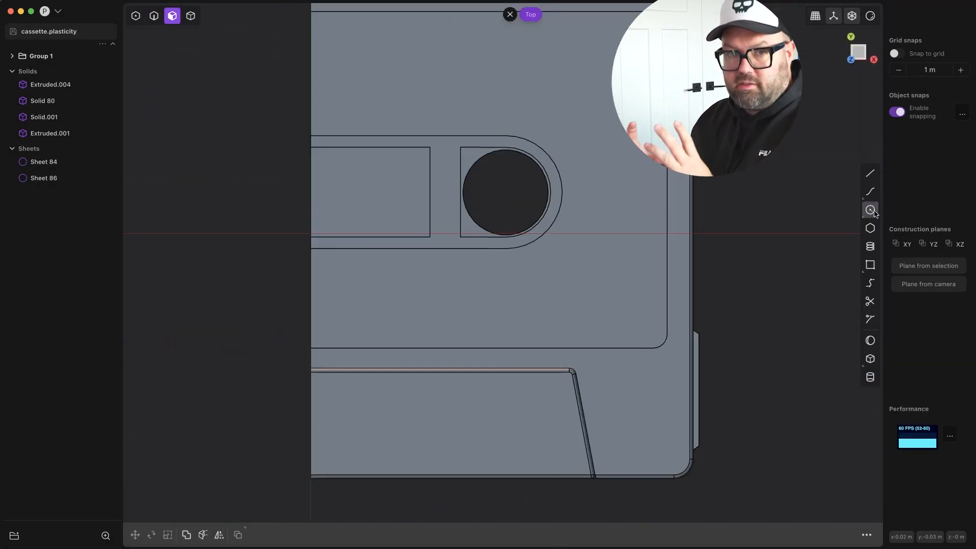
left_click(558, 450)
key("g")
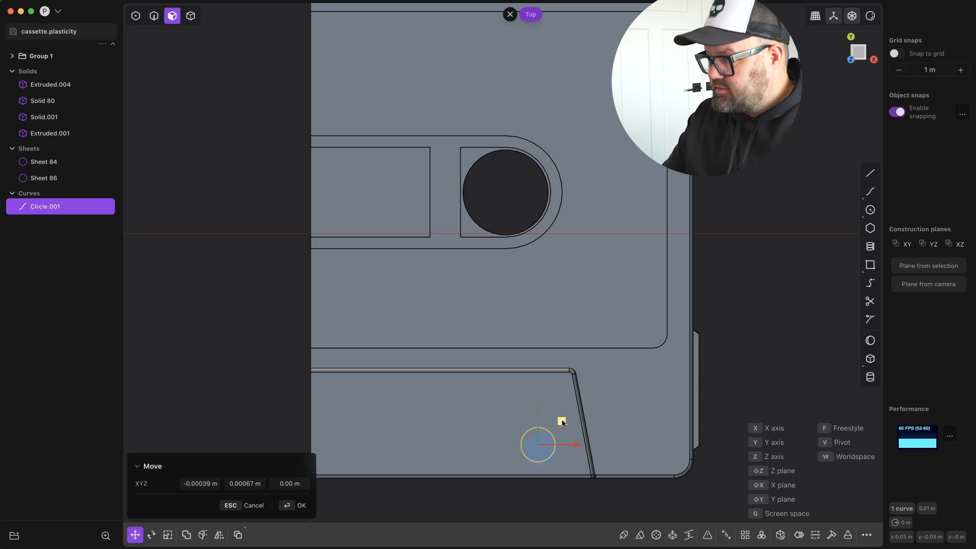
left_click(558, 420)
Duplicate the circle twice along the trapezoid, placing one copy midway and the other centred on the cut edge.
key("shift+d")
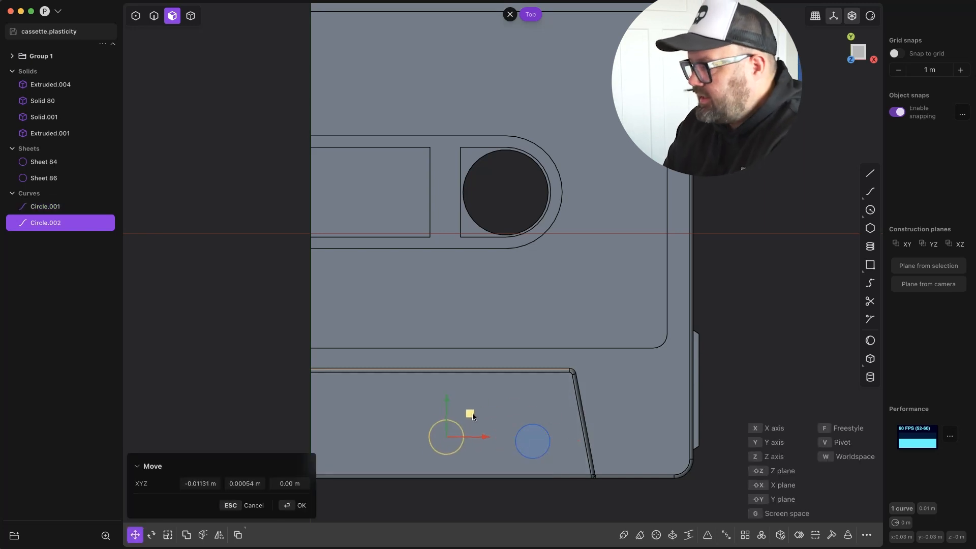
left_click(459, 413)
key("shift+d")
left_click(332, 386)
scroll(331, 388, "up", 5)
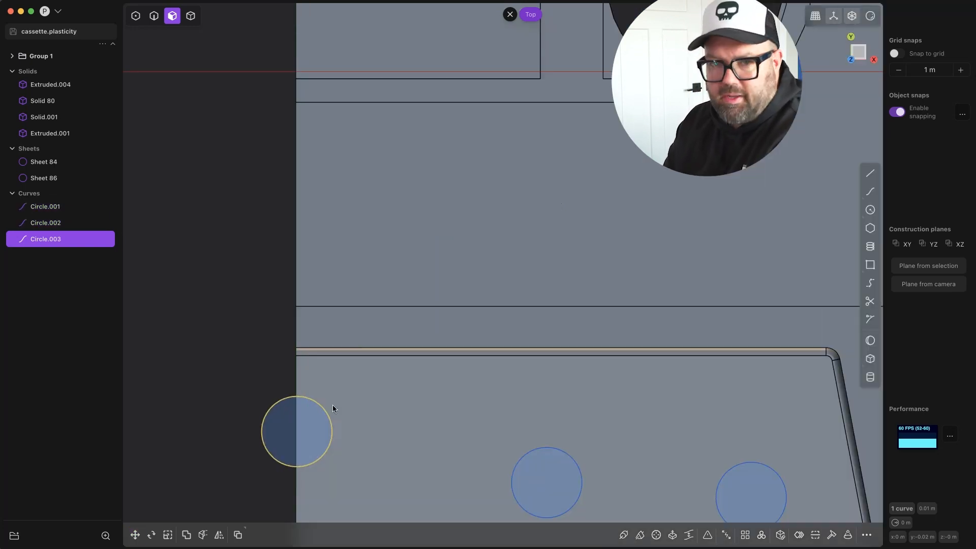
key("g")
key("Escape")
scroll(315, 394, "up", 7)
scroll(286, 359, "down", 10)
left_click(495, 385)
key("e")
key("Escape")
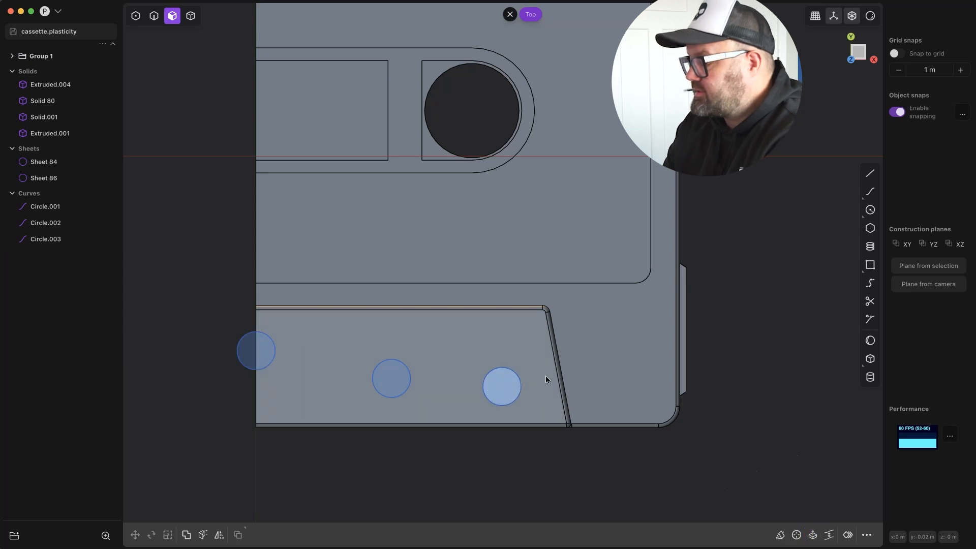
Scale up the rightmost circle so it is larger than the other two.
left_click(56, 207)
left_click_drag(535, 387, 533, 386)
left_click_drag(533, 387, 531, 387)
key("Escape")
scroll(537, 404, "down", 5)
middle_click_drag(537, 405, 559, 351)
Extrude the three circles upward into separate cylinders, keeping the one on the cut edge shorter.
left_click(47, 208)
left_click(48, 239, "shift")
middle_click_drag(464, 322, 442, 264)
scroll(442, 265, "up", 5)
left_click(543, 237)
key("e")
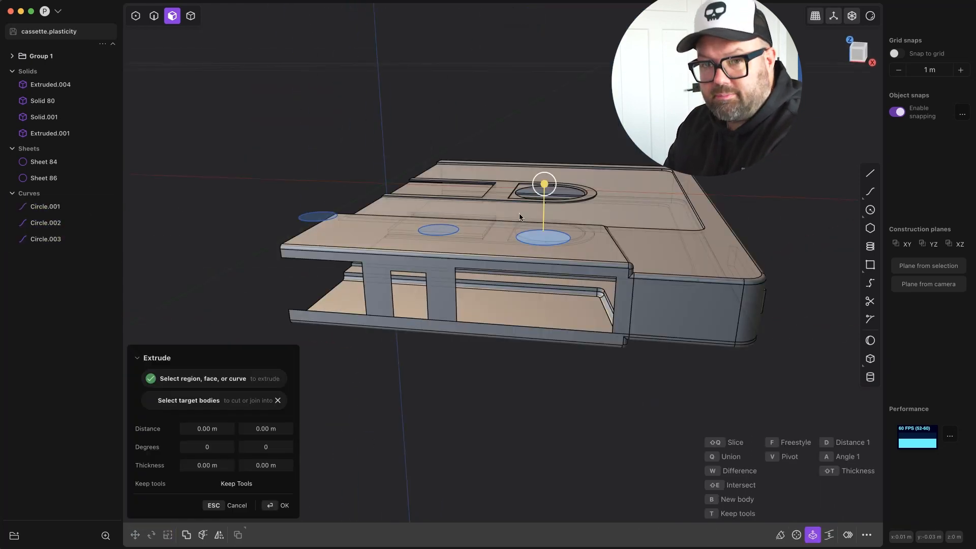
left_click_drag(540, 186, 540, 68)
key("Return")
left_click(318, 218)
key("e")
left_click_drag(317, 164, 312, 118)
key("Return")
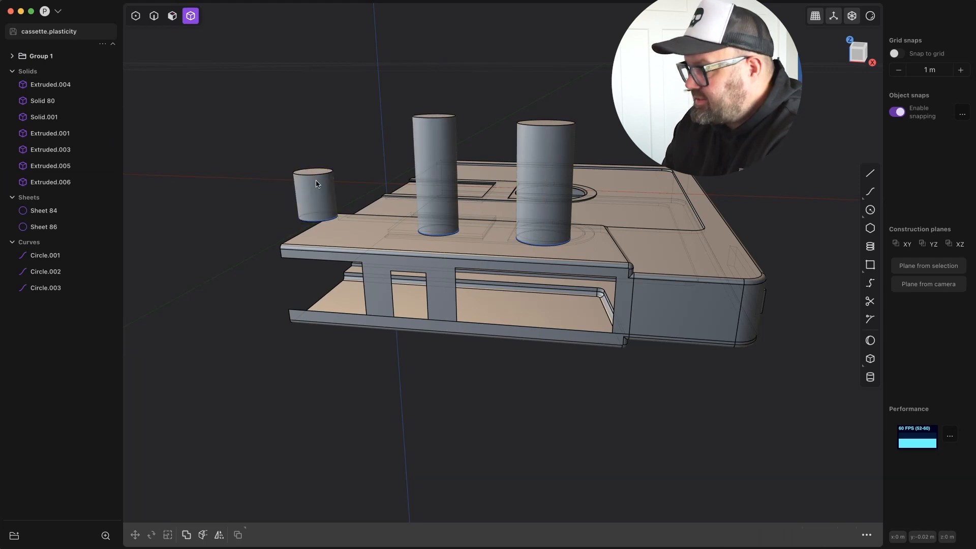
Move the two tall cylinders down about 0.0104 m through both shells and delete the circle curves.
key("Return")
middle_click_drag(275, 208, 292, 259)
left_click(530, 161)
left_click(441, 161, "shift")
key("g")
left_click_drag(501, 127, 502, 190)
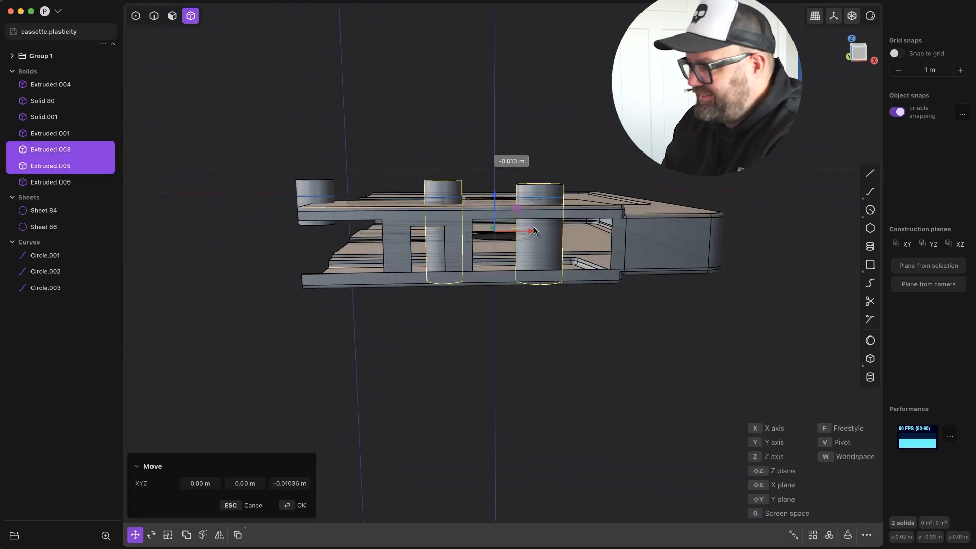
key("Return")
key("Delete")
middle_click_drag(356, 232, 447, 328)
key("KP_1")
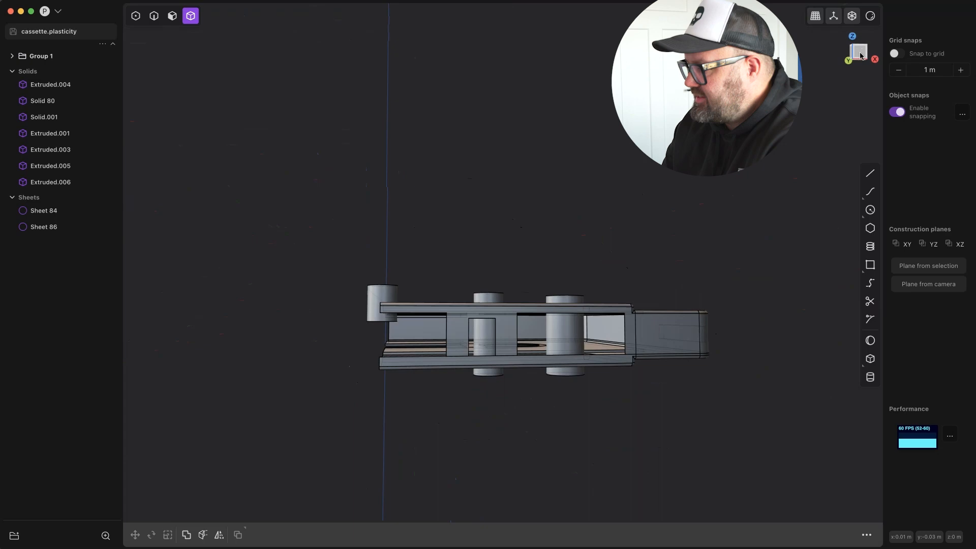
Delete the short cylinder at the cut edge.
scroll(355, 311, "up", 8)
key("Escape")
key("Delete")
Imprint the cut-edge circle onto the cassette shell along the vertical vector and delete the circle curve.
middle_click_drag(390, 299, 588, 467)
left_click(780, 535)
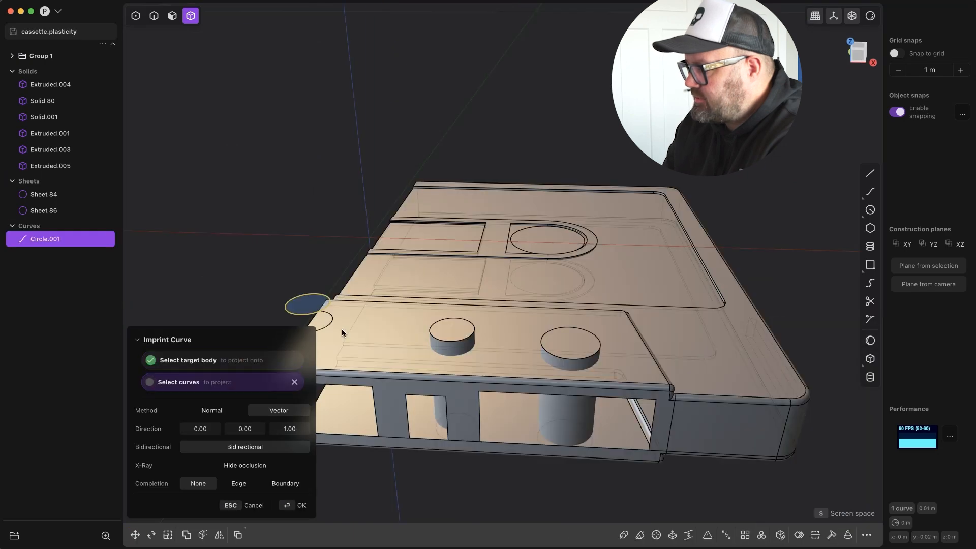
left_click(342, 333)
key("Return")
middle_click_drag(350, 285, 325, 336)
left_click(61, 240)
key("Delete")
From the top view, draw two circles centred on the two remaining cylinders and matching their outlines.
middle_click_drag(778, 344, 758, 310)
left_click(854, 46)
left_click(552, 430)
left_click(870, 210)
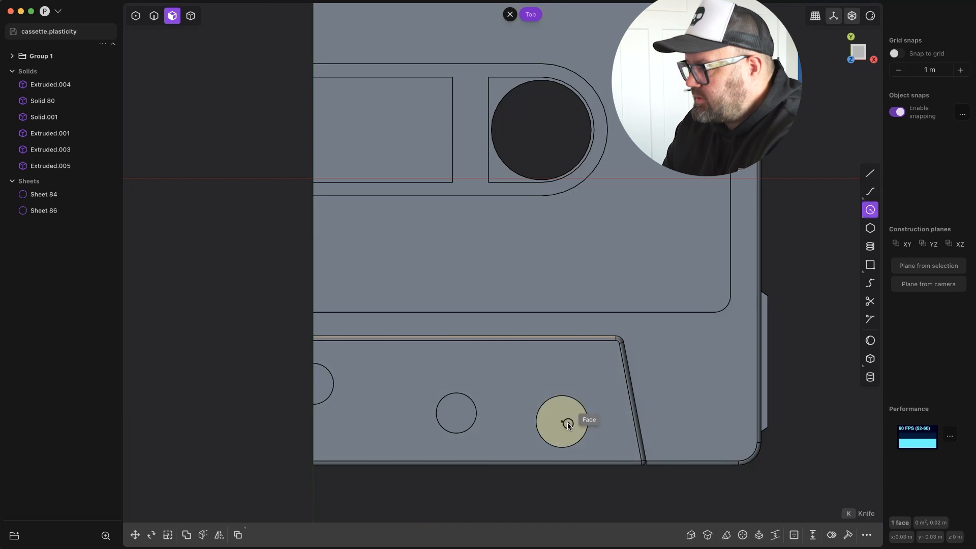
left_click(562, 421)
left_click(588, 421)
left_click(871, 209)
left_click(456, 413)
left_click(465, 420)
mouse_move(466, 420)
middle_mouse_down()
mouse_move(394, 189)
mouse_move(548, 448)
middle_mouse_up()
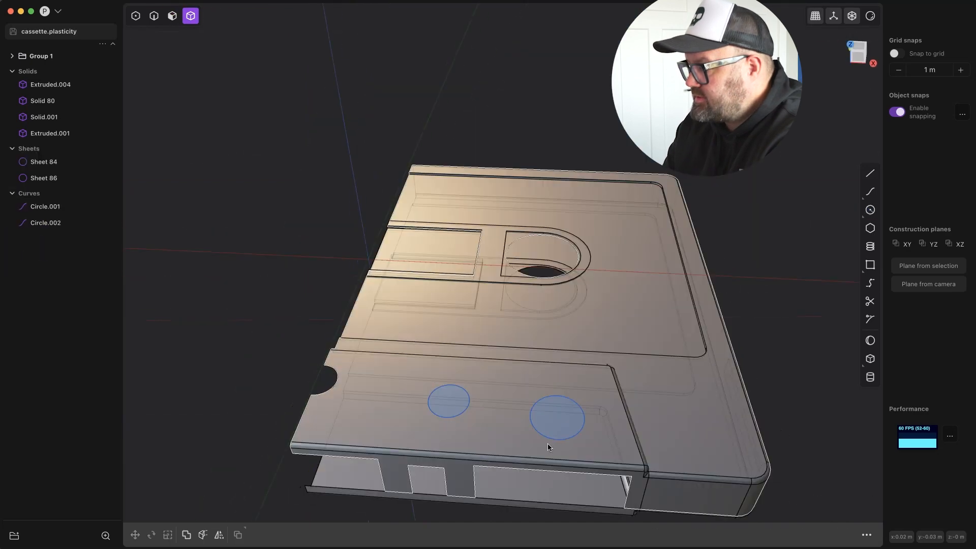
Imprint the two circles onto the cassette shells at the trapezoid's holes and delete the circle curves.
key("shift+i")
left_click(499, 422)
middle_click_drag(500, 422, 504, 403)
left_click(299, 509)
key("shift+i")
key("BackSpace")
Delete the imprinted circular faces and the cylinder remnants so both trapezoid holes are open.
key("3")
left_click(527, 258)
left_click(422, 255, "shift")
left_click(529, 330, "shift")
left_click(866, 536)
type("dele")
left_click(775, 398)
middle_click_drag(712, 351, 647, 320)
scroll(584, 305, "down", 5)
middle_click_drag(549, 305, 513, 445)
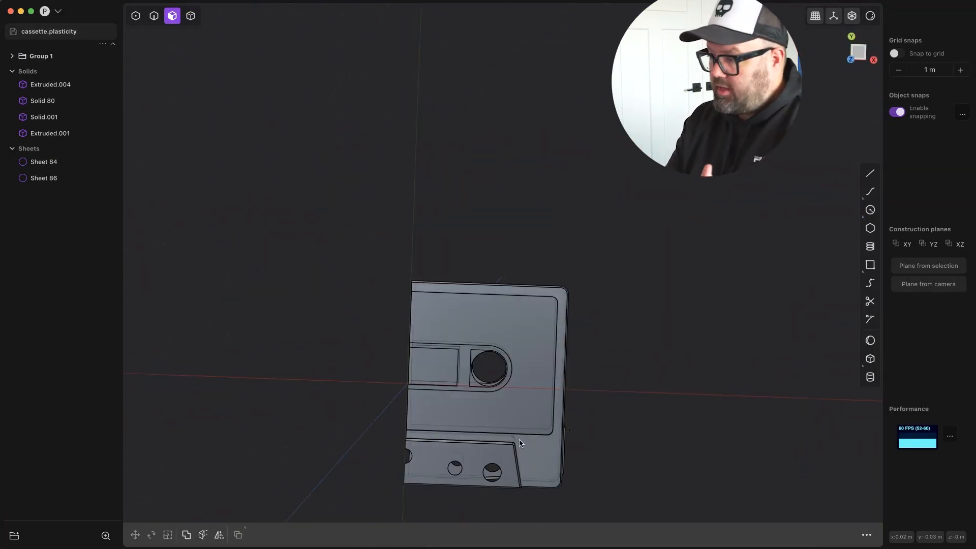
From the top view, draw a small circle fitted inside the cassette's rounded corner farthest from the trapezoid.
key("KP_7")
scroll(555, 304, "up", 8)
key("shift+c")
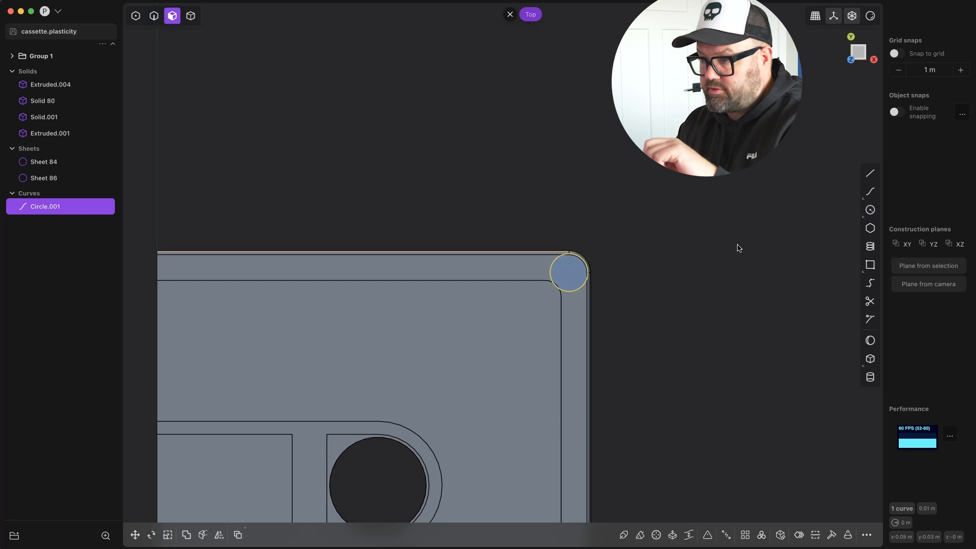
left_click(578, 271)
key("Escape")
scroll(552, 396, "down", 3)
Place a second matching circle in the rounded corner beside the trapezoid.
middle_click_drag(552, 396, 539, 229, "shift")
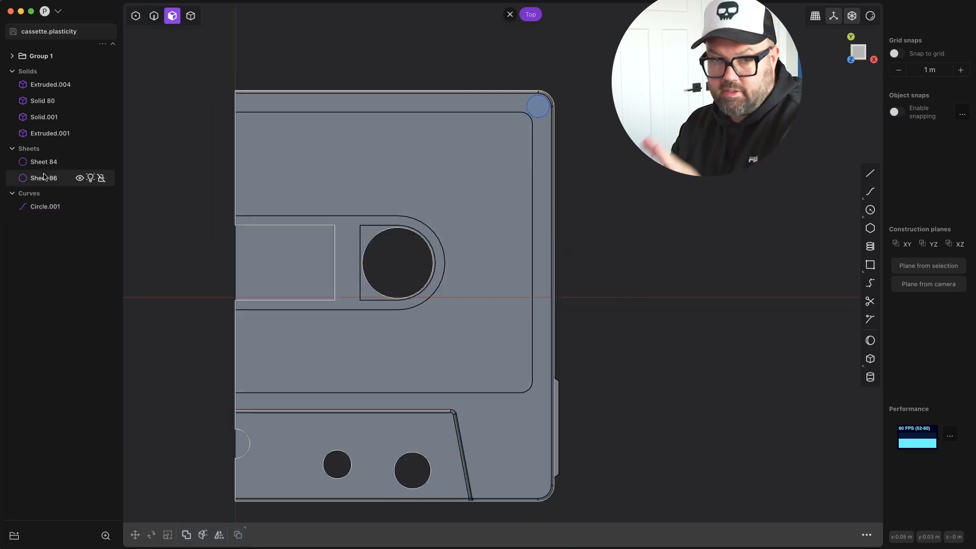
left_click(620, 377)
middle_click_drag(573, 495, 586, 440, "shift")
scroll(587, 440, "up", 8)
scroll(573, 361, "down", 9)
middle_click_drag(573, 362, 602, 412, "shift")
key("Return")
Imprint both corner circles onto the cassette's upper shell.
middle_click_drag(602, 412, 580, 310)
left_click(590, 219, "shift")
key("shift+i")
left_click(561, 365)
key("Return")
Move the two corner circles up about 0.0055 m and extrude them into thin discs about 0.0006 m thick.
middle_click_drag(344, 263, 506, 256)
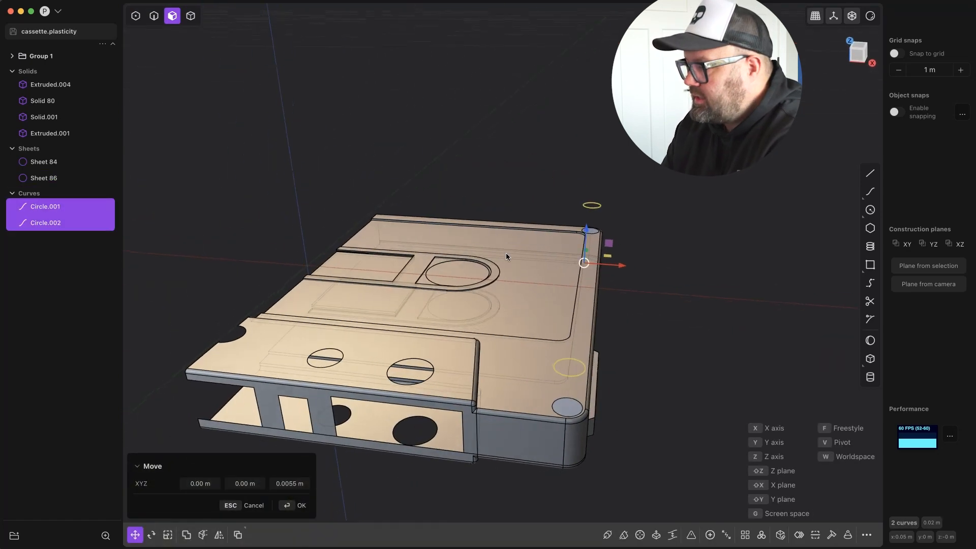
key("Return")
middle_click_drag(671, 278, 630, 254)
key("e")
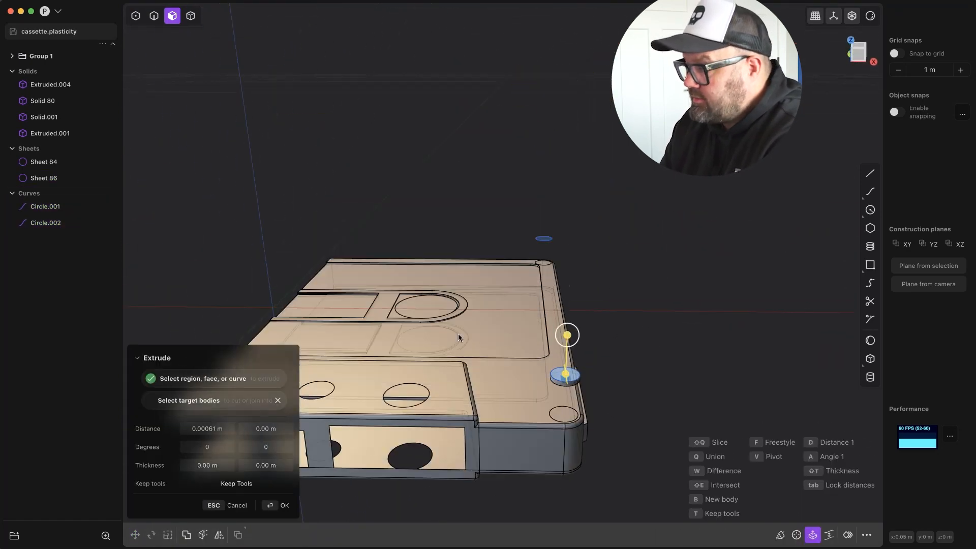
left_click_drag(548, 189, 547, 194)
key("Return")
Delete both corner circle curves and the imprinted circular corner faces.
left_click(47, 240)
left_click(51, 258, "shift")
mouse_move(633, 348)
middle_mouse_down()
mouse_move(655, 369)
mouse_move(631, 333)
middle_mouse_up()
key("Delete")
left_click(559, 424)
key("Delete")
middle_click_drag(824, 408, 568, 286)
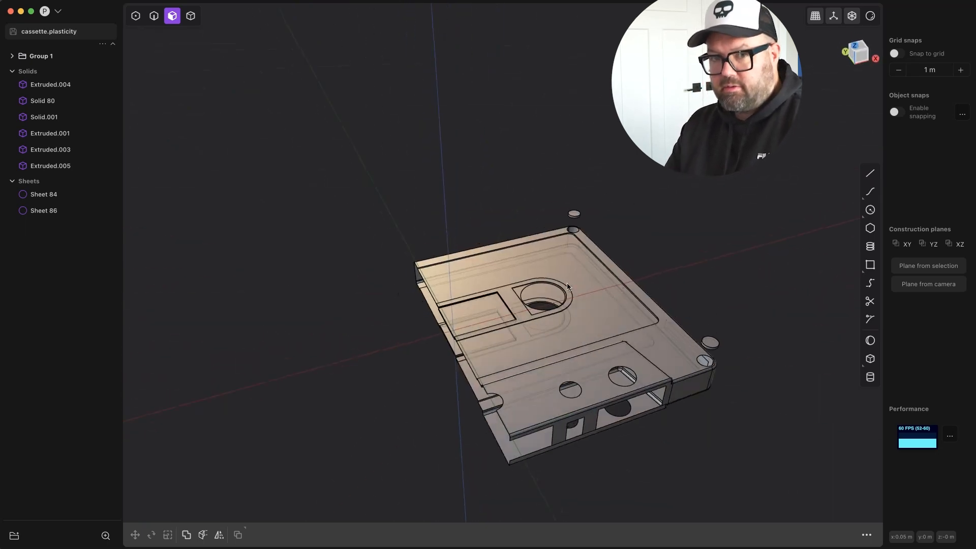
Thicken Sheet 86 at the cassette's front slots into a thin solid.
middle_click_drag(621, 400, 676, 356)
left_click(585, 388)
type("fthick")
key("Return")
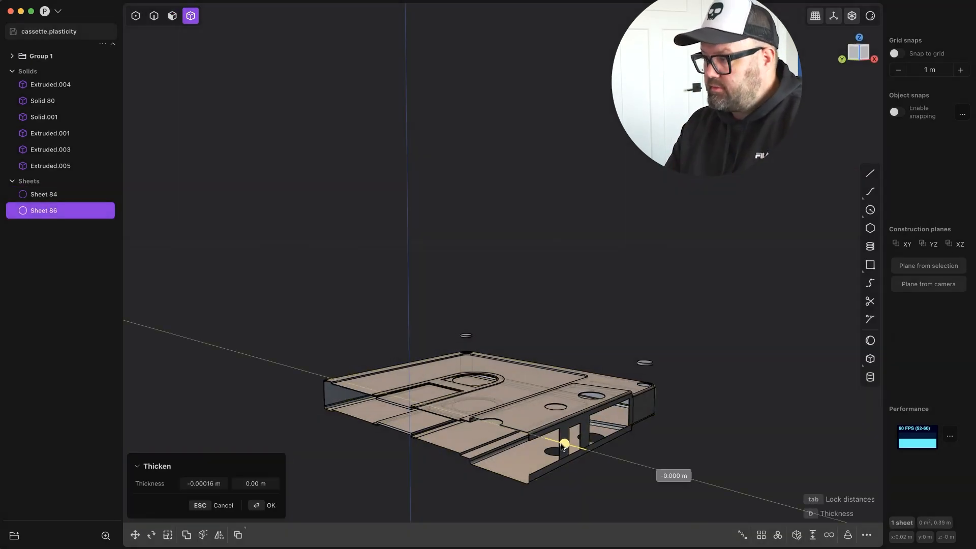
left_click_drag(561, 447, 553, 445)
scroll(512, 442, "up", 5)
middle_click_drag(512, 442, 537, 428)
left_click(213, 484)
Thicken the remaining sheet, Sheet 84, into a thin solid as well.
left_click(472, 417)
middle_click_drag(472, 418, 514, 381)
type("fthick")
left_click(797, 385)
left_click(209, 484)
key("Return")
Turn off the X-ray display and move the two corner discs down about 0.0057 m into the shell's corner openings.
middle_click_drag(538, 437, 590, 480)
left_click(852, 16)
middle_click_drag(496, 417, 673, 246)
middle_click_drag(587, 204, 425, 270)
scroll(425, 270, "down", 5)
left_click(526, 127)
left_click(528, 203, "shift")
middle_click_drag(529, 325, 521, 468)
scroll(600, 279, "up", 5)
key("g")
key("z")
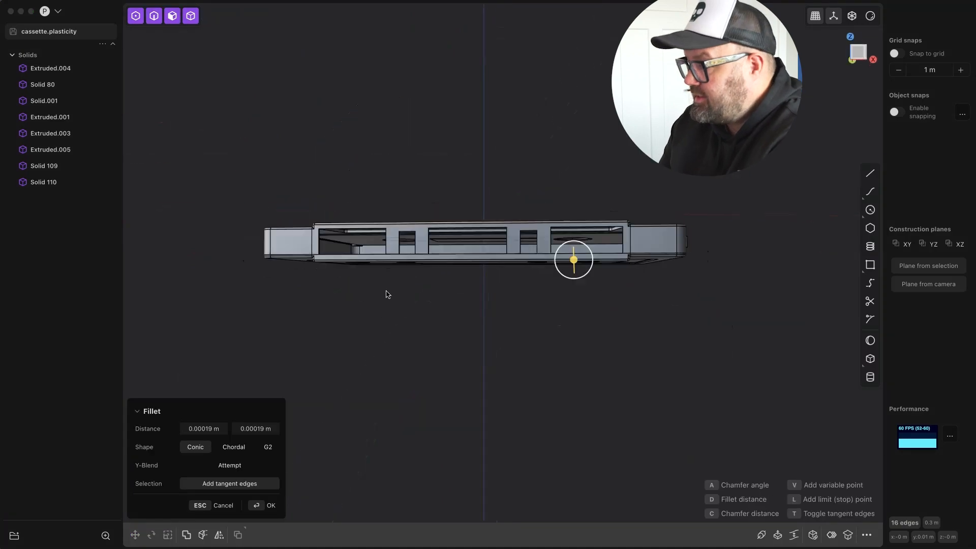
scroll(626, 314, "up", 5)
middle_click_drag(626, 314, 550, 265)
key("Return")
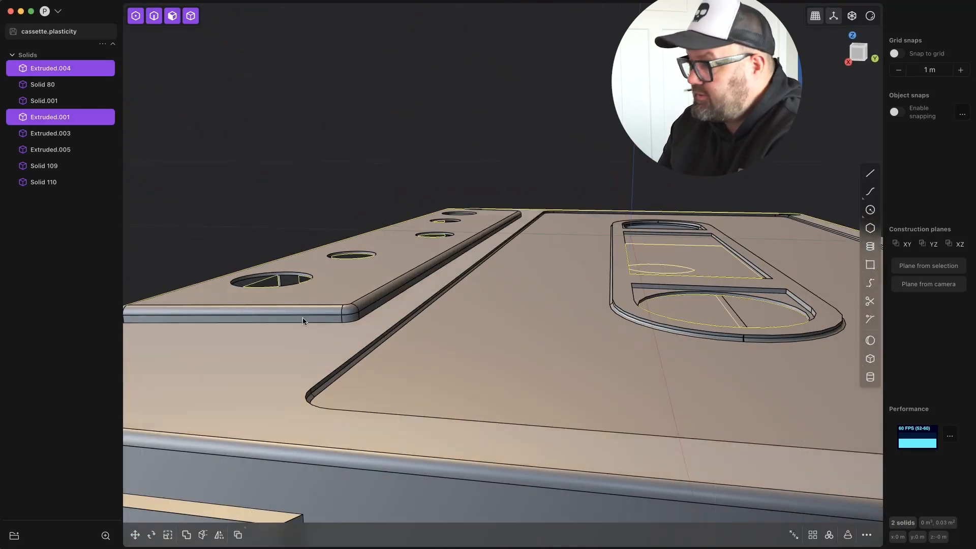
Fillet the edges of the label recess, the central rounded recess, the window and the reel openings.
left_click(714, 237, "shift")
middle_click_drag(713, 237, 73, 193)
middle_click_drag(223, 432, 385, 174)
key("Return")
double_click(310, 243)
left_click(629, 252)
middle_click_drag(629, 252, 548, 281)
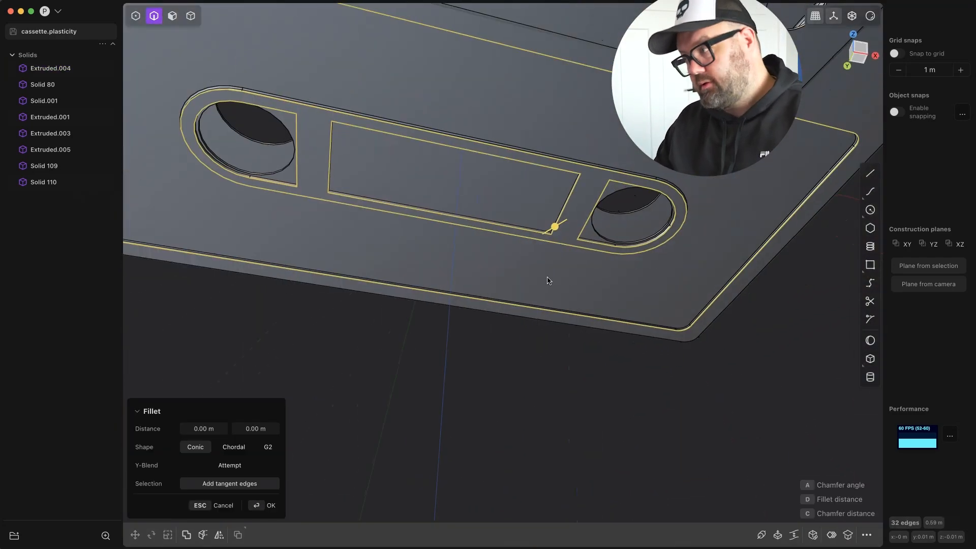
key("Return")
middle_click_drag(555, 233, 628, 265)
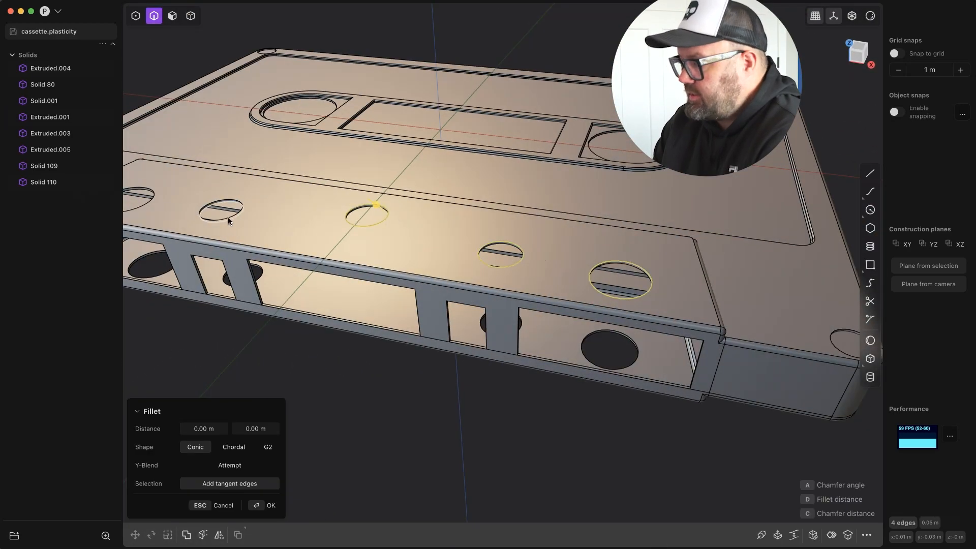
Fillet the rims of all the trapezoid's round holes and the circular corner openings on both shells.
left_click(228, 221)
left_click(152, 198)
middle_click_drag(849, 345, 621, 246, "shift")
left_click(621, 246)
left_click(653, 214)
middle_click_drag(132, 128, 203, 127, "shift")
left_click(283, 144)
middle_click_drag(298, 273, 105, 95, "shift")
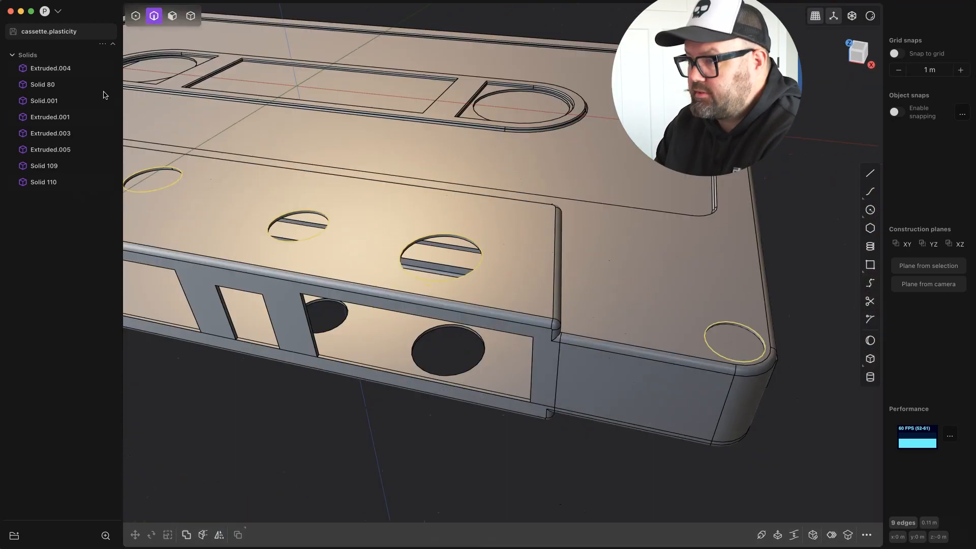
left_click(239, 209)
middle_click_drag(239, 209, 406, 350)
left_click(778, 489)
middle_click_drag(779, 490, 593, 285)
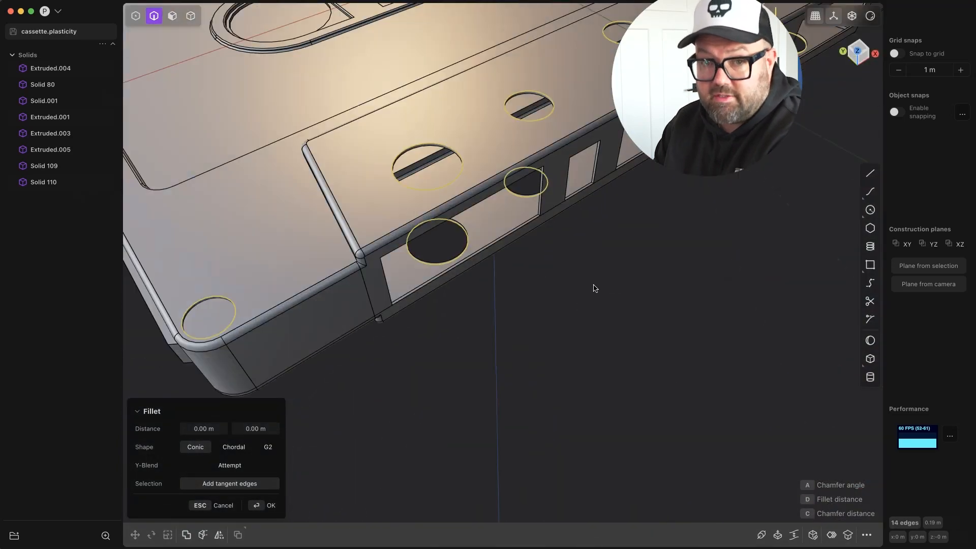
scroll(296, 322, "up", 5)
middle_click_drag(609, 170, 446, 267)
key("Return")
scroll(743, 456, "down", 8)
scroll(448, 295, "up", 8)
middle_click_drag(496, 396, 461, 417)
scroll(468, 417, "down", 4)
double_click(573, 434)
key("b")
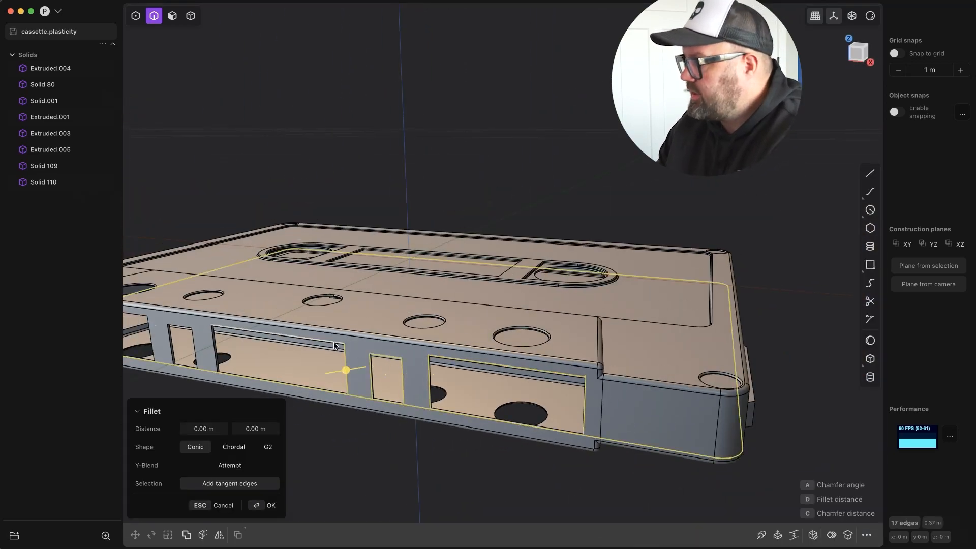
middle_click_drag(337, 348, 695, 456)
key("Escape")
scroll(610, 447, "down", 4)
double_click(571, 446)
key("b")
scroll(625, 427, "up", 4)
key("Escape")
middle_click_drag(630, 427, 322, 357)
key("b")
left_click_drag(323, 356, 324, 357)
middle_click_drag(501, 389, 376, 374)
left_click_drag(347, 281, 343, 285)
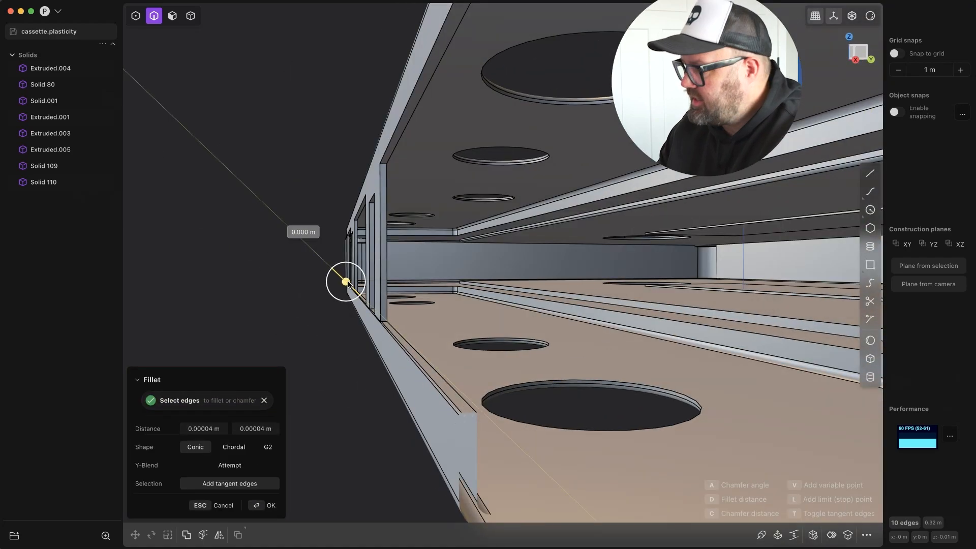
key("Escape")
Temporarily hide Extruded.001 and pick the other shell's rim and front-slot edges for a fillet.
scroll(431, 417, "down", 4)
middle_click_drag(431, 417, 524, 407)
left_click(80, 117)
middle_click_drag(732, 412, 802, 345)
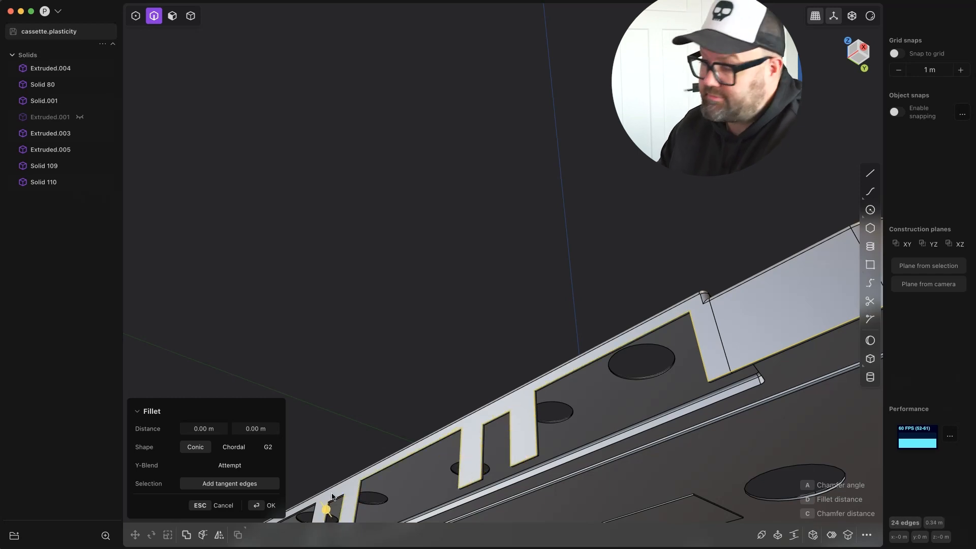
middle_click_drag(329, 507, 423, 380, "shift")
scroll(423, 380, "up", 2)
left_click(421, 437)
left_click(479, 403)
left_click(360, 410)
middle_click_drag(360, 410, 537, 288)
left_click(79, 117)
Add the matching rim edges of Extruded.001 and fillet the seam between the two shells.
middle_click_drag(386, 204, 432, 290)
middle_click_drag(465, 350, 474, 301)
scroll(473, 301, "down", 3)
middle_click_drag(333, 256, 426, 270)
double_click(426, 268)
key("b")
middle_click_drag(406, 386, 467, 300)
left_click_drag(194, 258, 193, 257)
key("Return")
Fillet the edges of the raised rectangular block on the cassette's negative-X side.
middle_click_drag(212, 325, 194, 278)
left_click(414, 347)
left_click(415, 314)
middle_click_drag(427, 264, 432, 320)
double_click(406, 333)
double_click(272, 303)
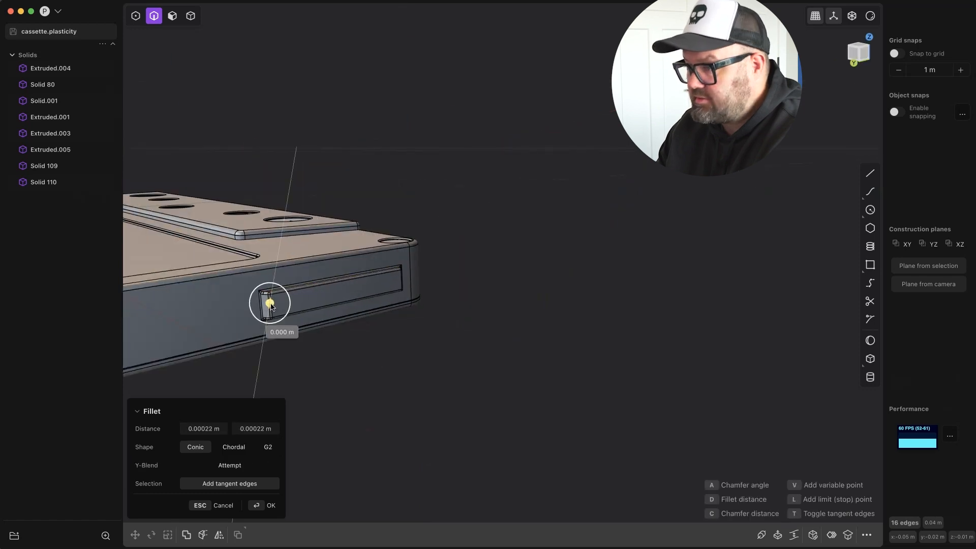
scroll(307, 275, "up", 5)
left_click_drag(224, 354, 226, 360)
middle_click_drag(229, 374, 2, 312)
scroll(314, 377, "down", 5)
left_click(213, 429)
key("Escape")
scroll(267, 397, "up", 5)
key("b")
key("Return")
Fillet the edges of the raised rectangular block on the cassette's positive-X side.
left_click_drag(422, 219, 588, 438)
key("b")
left_click(466, 318)
middle_click_drag(589, 438, 453, 259)
left_click(446, 321)
left_click(456, 347)
left_click(463, 266)
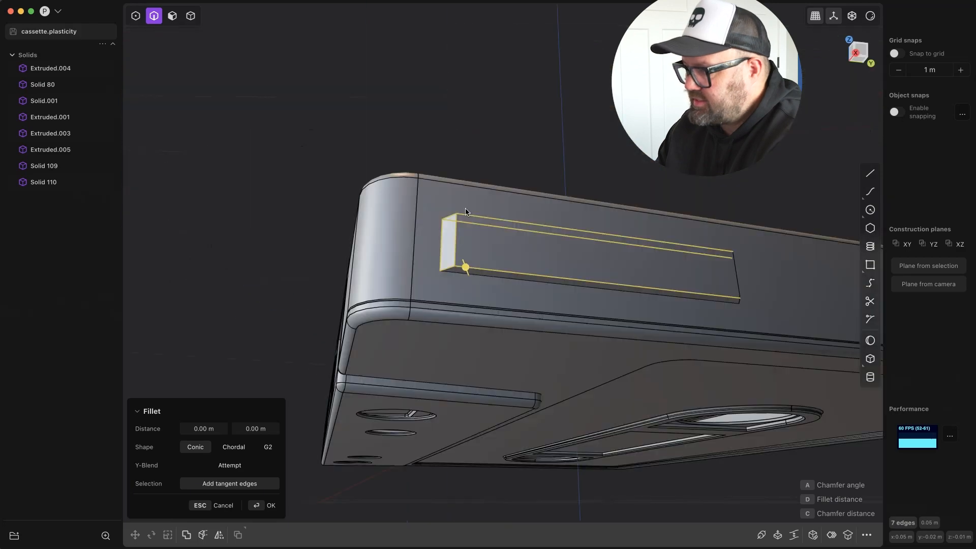
left_click(740, 291)
middle_click_drag(764, 275, 646, 285)
left_click_drag(722, 297, 727, 291)
right_click(727, 291)
middle_click_drag(727, 291, 306, 219)
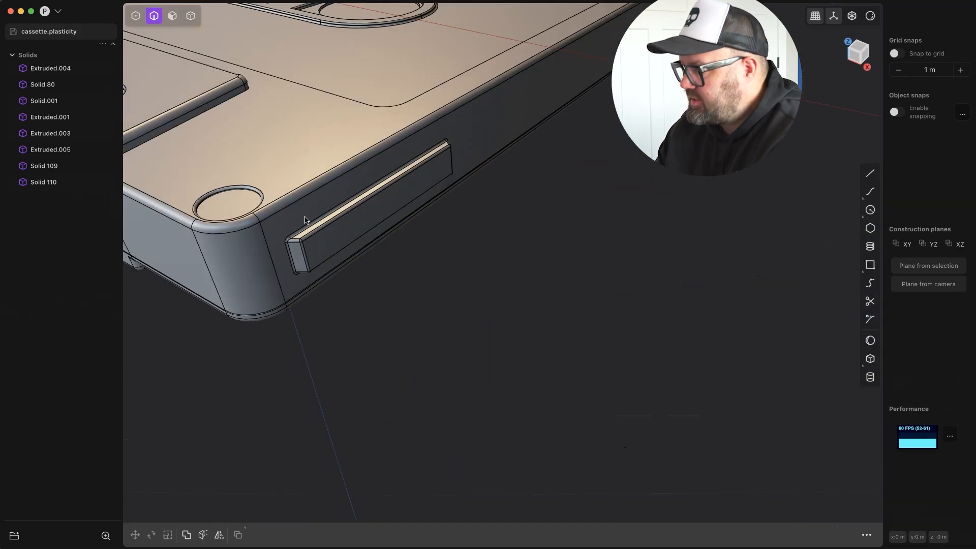
Fillet the remaining sharp edges beside the cassette's positive-X side block.
scroll(306, 218, "down", 8)
middle_click_drag(645, 297, 611, 316)
scroll(593, 258, "up", 5)
left_click(645, 347)
key("b")
middle_click_drag(153, 233, 625, 167, "shift")
key("Return")
middle_click_drag(712, 254, 458, 265, "shift")
left_click(585, 295)
key("b")
left_click_drag(585, 292, 590, 291)
left_click(269, 505)
Inspect the filleted edges across the whole cassette body.
scroll(451, 196, "down", 8)
middle_click_drag(451, 196, 375, 211)
key("Escape")
scroll(430, 235, "down", 3)
scroll(375, 211, "down", 4)
middle_click_drag(470, 312, 521, 270)
scroll(521, 270, "up", 5)
middle_click_drag(458, 234, 405, 229)
In top view, draw a narrow rectangle centred on the positive-X, positive-Y corner disc and duplicate it rotated 90 degrees into a cross.
key("KP_7")
scroll(450, 97, "up", 5)
left_click(757, 98)
key("b")
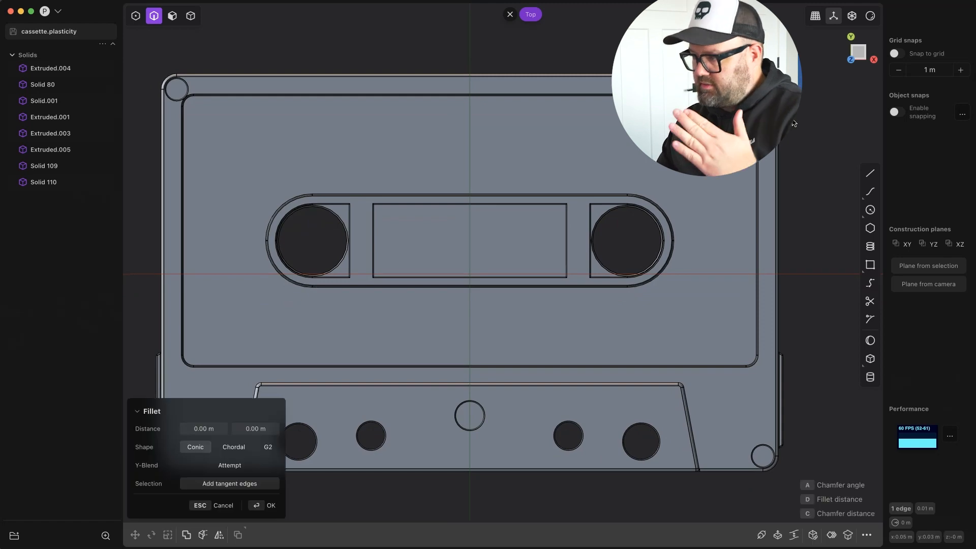
scroll(761, 56, "up", 8)
middle_click_drag(804, 160, 541, 97, "shift")
scroll(541, 97, "up", 5)
key("Escape")
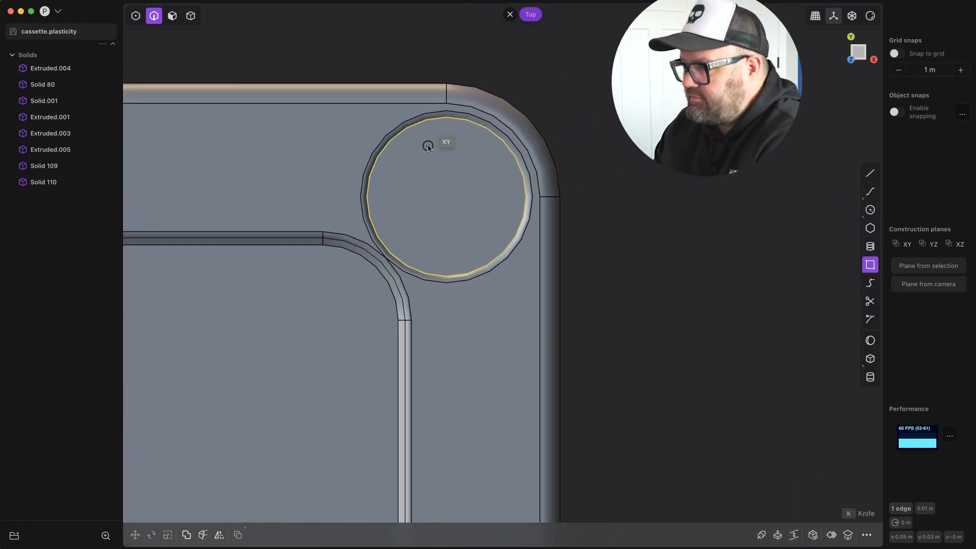
key("shift+d")
key("Escape")
key("r")
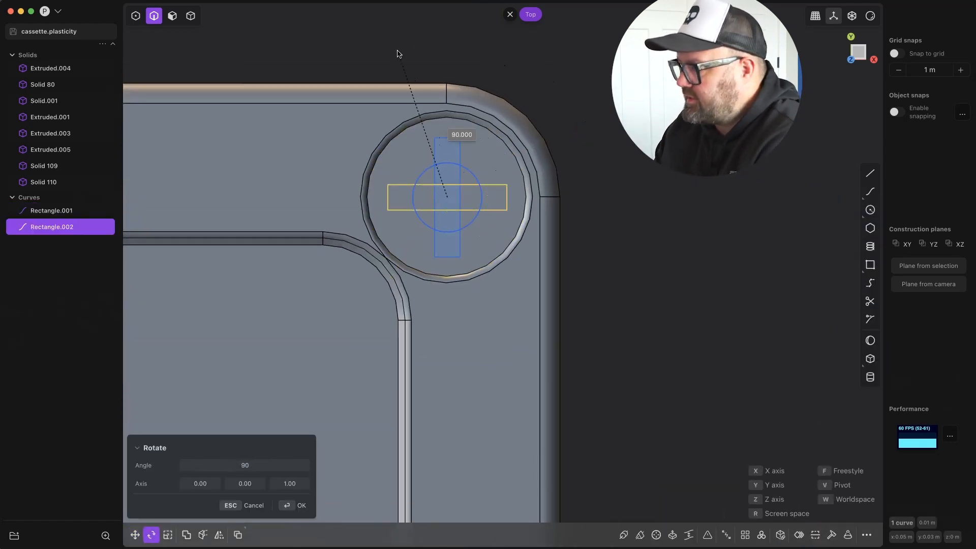
left_click(398, 53)
Extrude the cross-shaped regions into a solid at the corner disc and delete the leftover rectangle curves.
middle_click_drag(559, 193, 520, 154)
scroll(520, 154, "down", 3)
key("3")
left_click_drag(501, 139, 465, 120)
key("e")
middle_click_drag(465, 120, 456, 77)
left_click_drag(466, 165, 465, 183)
middle_click_drag(466, 183, 502, 204)
scroll(517, 154, "up", 4)
key("Return")
left_click(50, 238)
key("Delete")
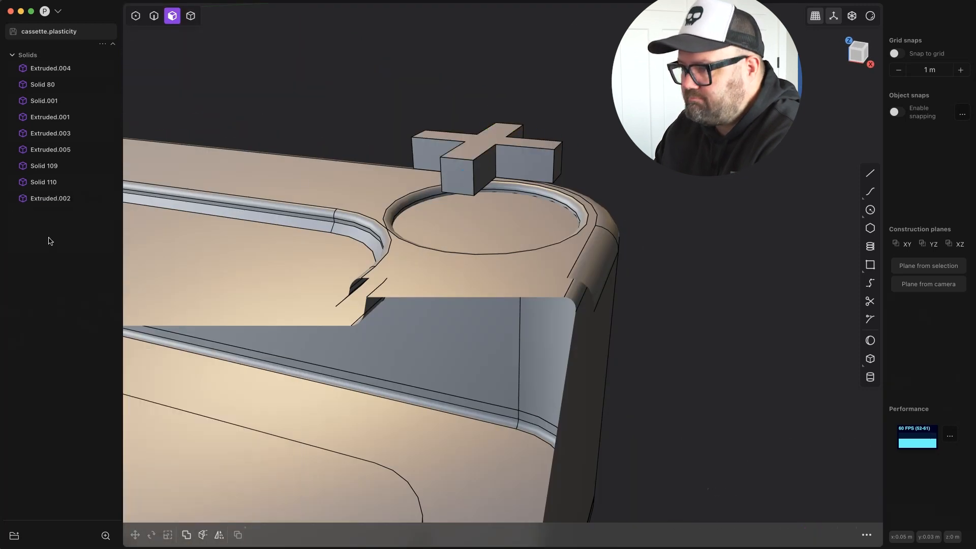
Rename the solid Extruded.004 to cassette-top and Extruded.001 to cassette-bottom.
middle_click_drag(406, 198, 405, 163)
key("4")
left_click(348, 255)
scroll(348, 256, "down", 5)
scroll(347, 255, "down", 5)
double_click(58, 68)
type("cassette-top")
key("Return")
left_click(366, 254)
scroll(366, 254, "down", 5)
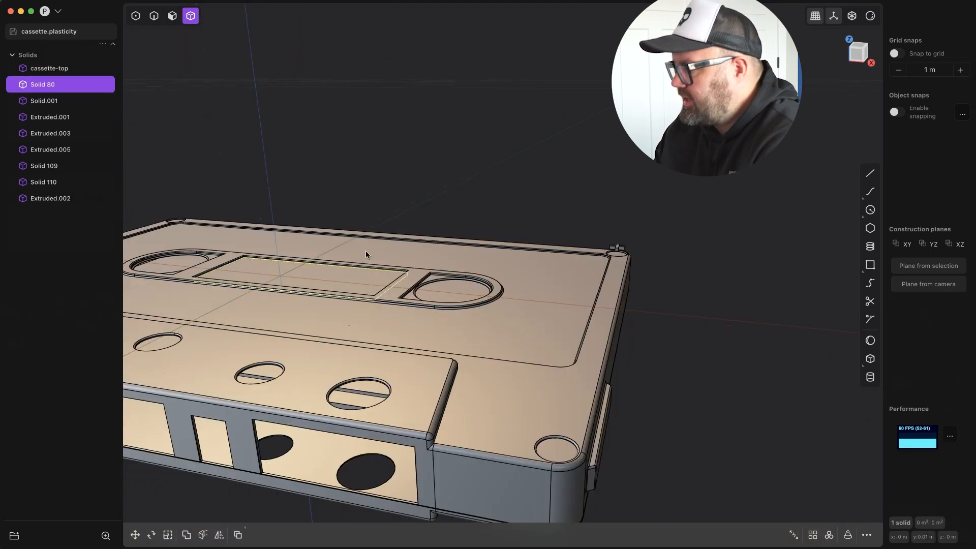
double_click(60, 118)
type("cassette-top")
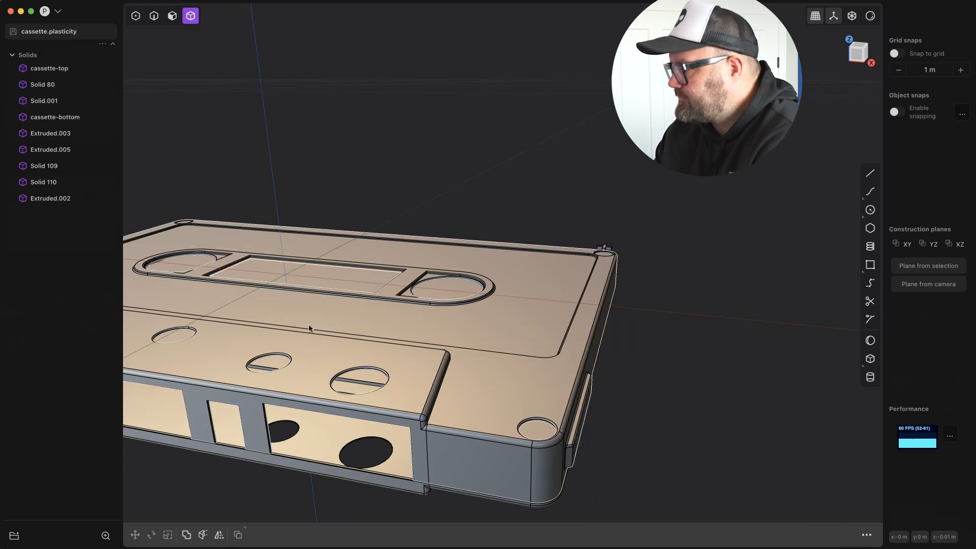
Rename the corner disc Extruded.005 to screw-1 and hide it together with both cassette shells.
left_click(79, 117)
left_click(80, 68)
left_click(51, 149)
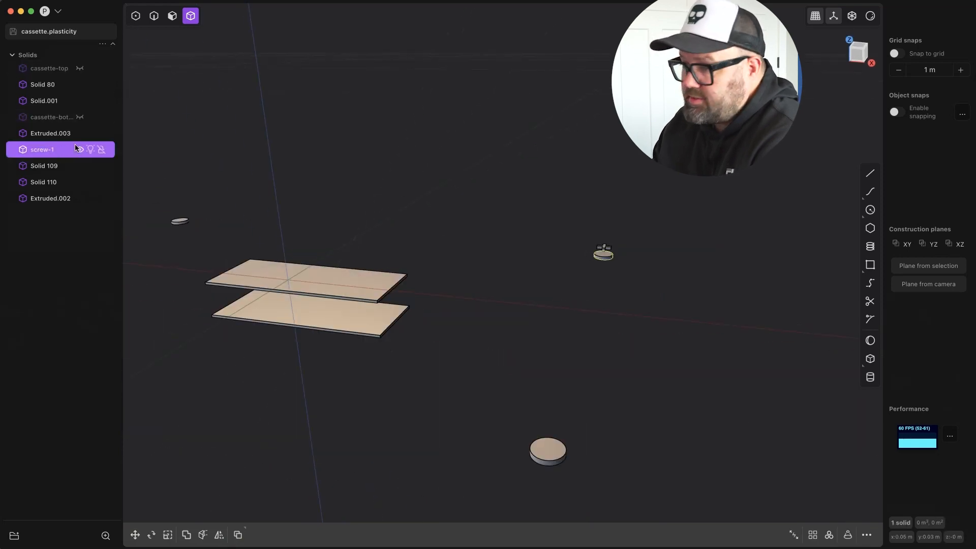
key("slash")
key("h")
left_click(573, 367)
Fillet the perimeter edges of the cross solid's underside.
middle_click_drag(458, 325, 442, 223)
left_click(172, 16)
left_click(554, 312)
key("2")
left_click(552, 302)
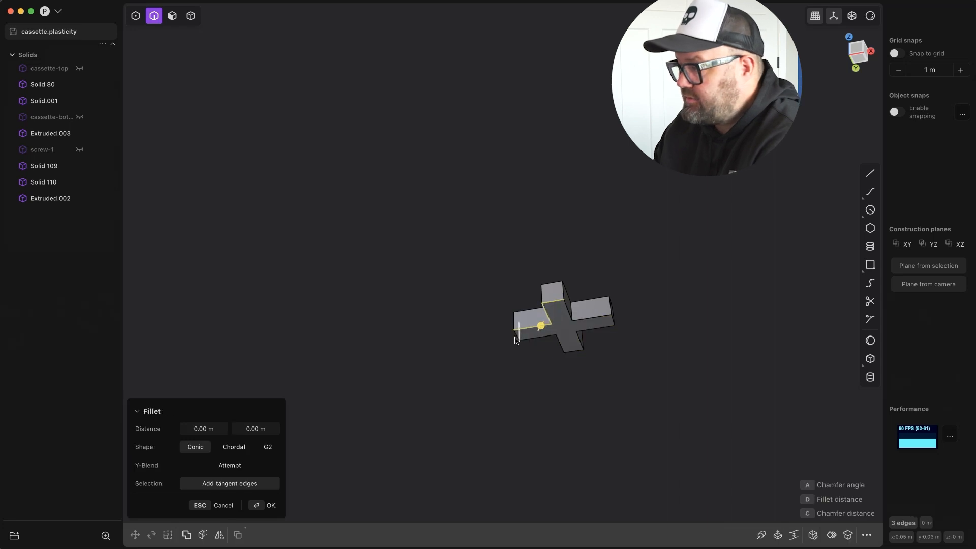
left_click_drag(593, 347, 592, 341)
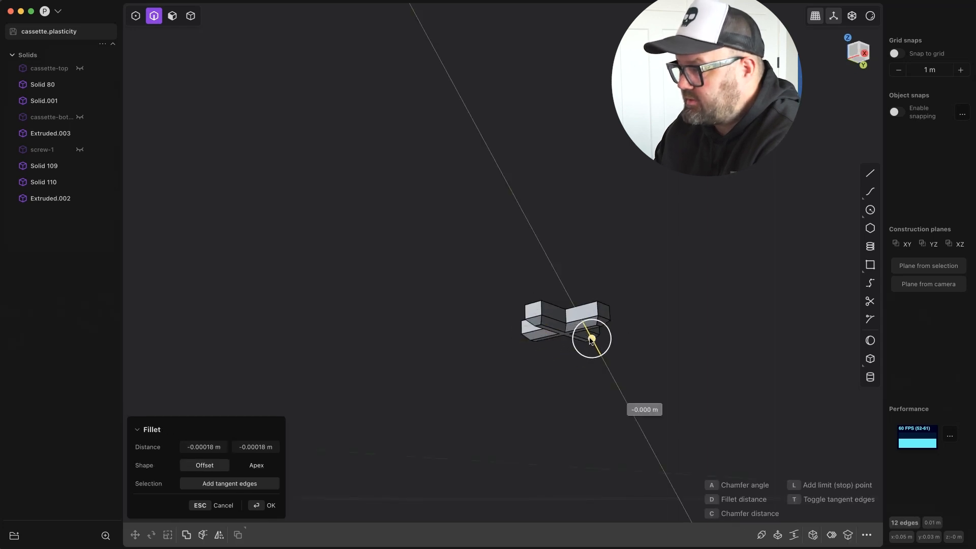
key("Return")
Show screw-1 again and move the cross solid along Z so it sinks into the disc.
key("1")
middle_click_drag(515, 367, 565, 447)
scroll(564, 447, "up", 5)
left_click(592, 419)
scroll(592, 420, "down", 5)
mouse_move(656, 437)
middle_mouse_down()
mouse_move(722, 356)
mouse_move(671, 432)
middle_mouse_up()
key("g")
key("z")
left_click(678, 354)
left_click(187, 534)
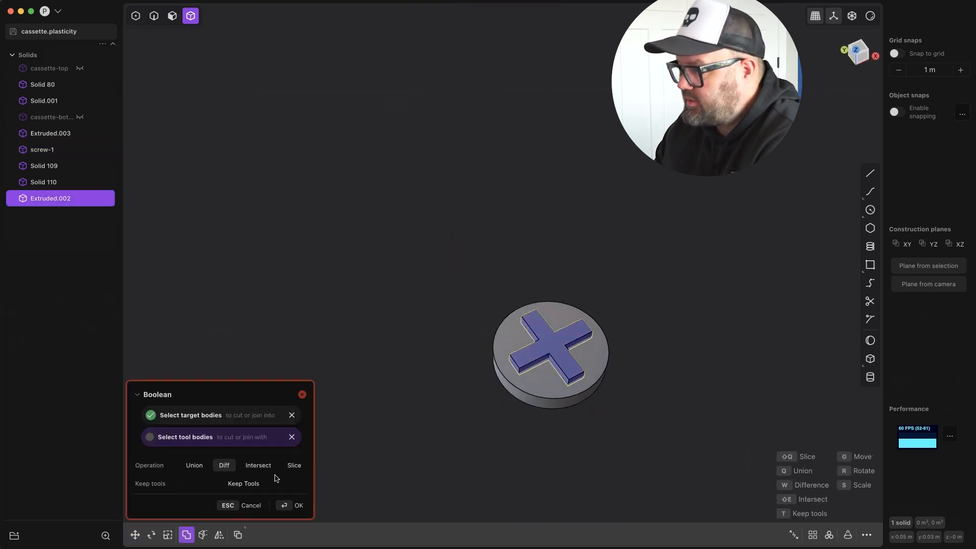
left_click(589, 367)
middle_click_drag(592, 374, 595, 300)
left_click(292, 418)
key("Escape")
Cut the cross solid out of screw-1 with a Boolean difference.
left_click(557, 413)
left_click(187, 535)
left_click(536, 394)
left_click(295, 505)
left_click(638, 427)
Bevel the upper rim edges of the cross recess in screw-1.
mouse_move(638, 427)
middle_mouse_down()
mouse_move(646, 509)
mouse_move(641, 433)
middle_mouse_up()
key("2")
left_click(575, 421)
key("b")
left_click(555, 430)
left_click(508, 430)
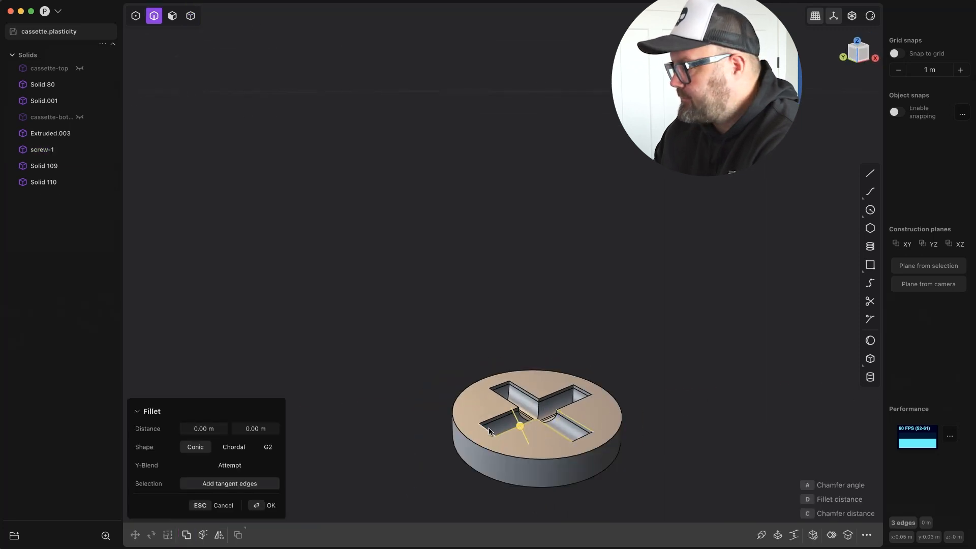
left_click(580, 442)
mouse_move(582, 440)
left_mouse_down()
mouse_move(563, 375)
mouse_move(582, 448)
left_mouse_up()
middle_click_drag(581, 448, 580, 473)
key("Return")
Bevel the outer top edge of screw-1 by about 0.00004 m and treat the edge near the recess centre.
left_click(522, 459)
key("b")
left_click_drag(523, 461, 519, 464)
key("Return")
key("b")
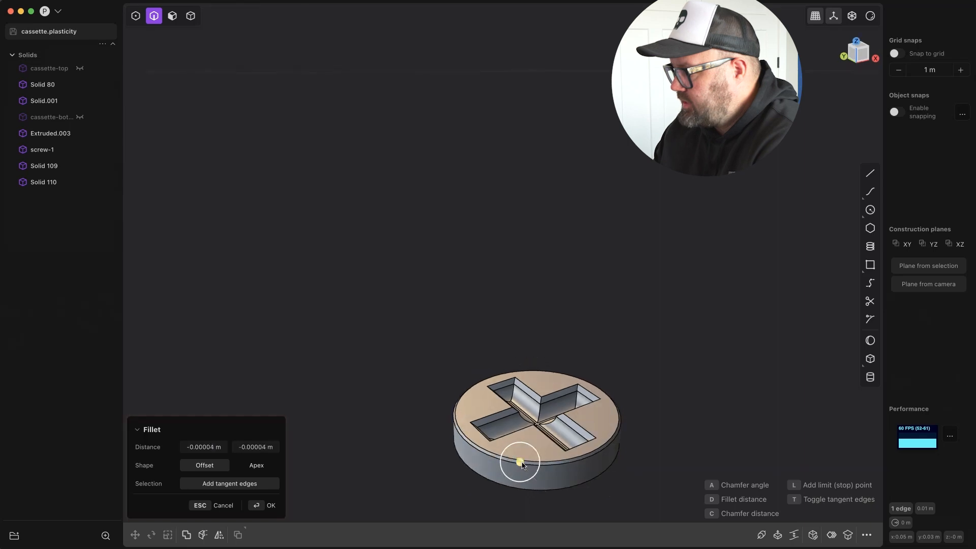
key("Return")
middle_click_drag(562, 516, 560, 501)
left_click(548, 398)
key("b")
key("Return")
middle_click_drag(633, 310, 639, 414)
Show the cassette shells to check how the screw sits in its corner opening, and hide them again.
key("alt+h")
left_click(605, 167)
scroll(610, 264, "down", 10)
middle_click_drag(605, 279, 619, 339)
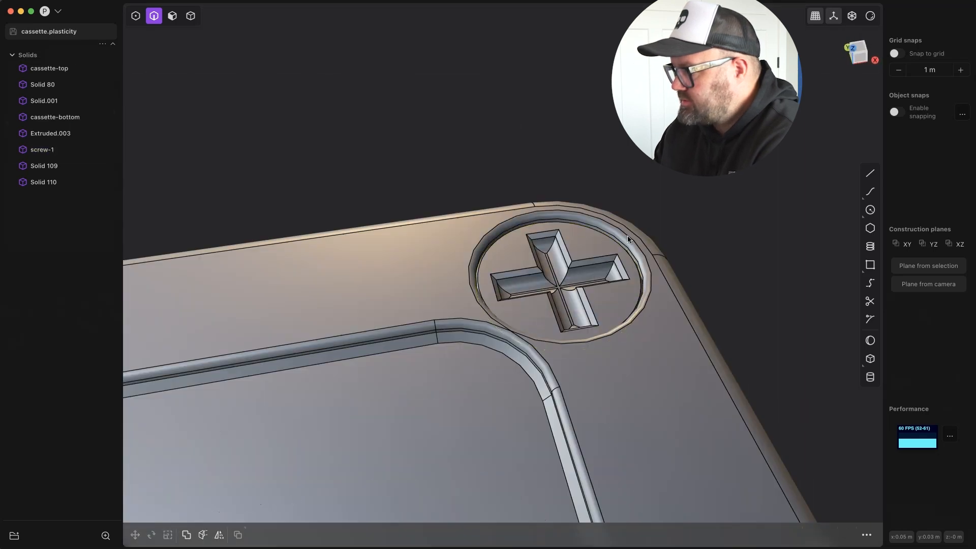
scroll(618, 269, "up", 10)
mouse_move(610, 279)
middle_mouse_down()
mouse_move(597, 278)
mouse_move(606, 276)
mouse_move(574, 241)
mouse_move(603, 285)
middle_mouse_up()
scroll(604, 277, "up", 10)
left_click(699, 300)
key("h")
key("h")
Bevel the end edge of a cross recess arm on screw-1 by about 0.00005 m, along with the neighbouring rim edges.
left_click(578, 315)
key("b")
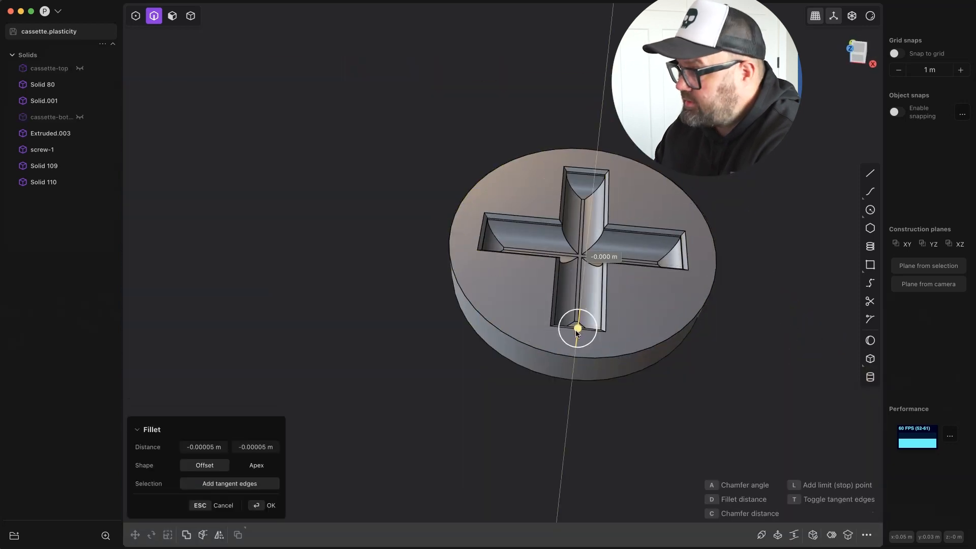
middle_click_drag(581, 339, 587, 285)
left_click(595, 364)
key("b")
left_click(609, 332)
key("b")
key("Return")
Show both cassette shells and rotate screw-1 by about 25 degrees in its corner opening.
middle_click_drag(646, 333, 682, 405)
left_click(80, 117)
left_click(80, 68)
scroll(533, 147, "down", 10)
key("4")
left_click(531, 170)
key("r")
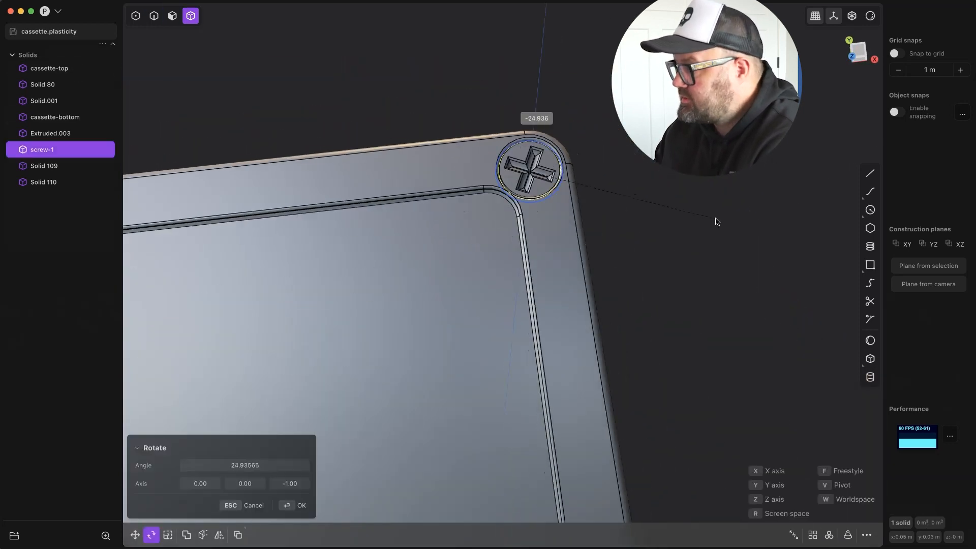
With snapping enabled, duplicate screw-1 from the cassette's upper-right corner into its lower-right corner opening.
scroll(596, 196, "down", 3)
scroll(595, 196, "down", 8)
key("KP_7")
scroll(564, 278, "up", 6)
left_click(897, 113)
key("shift+d")
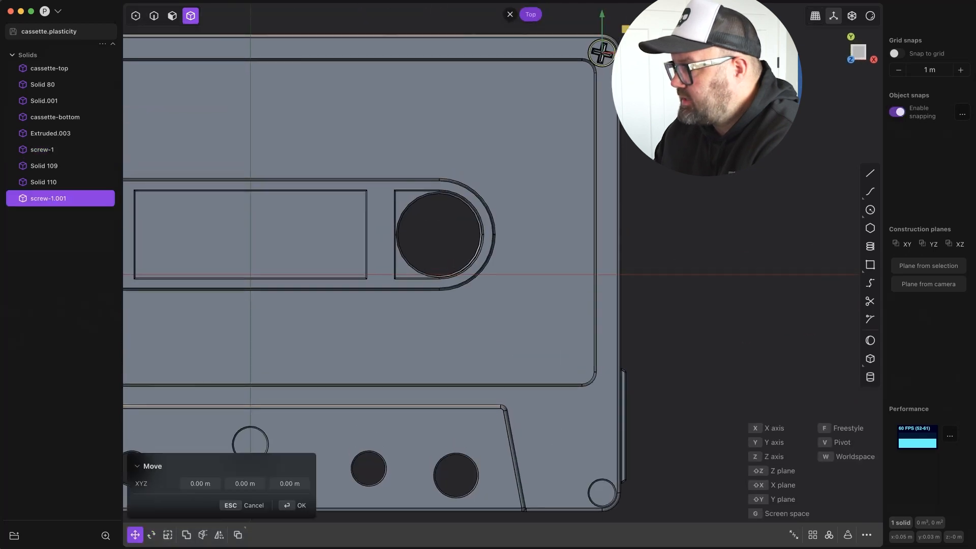
key("Return")
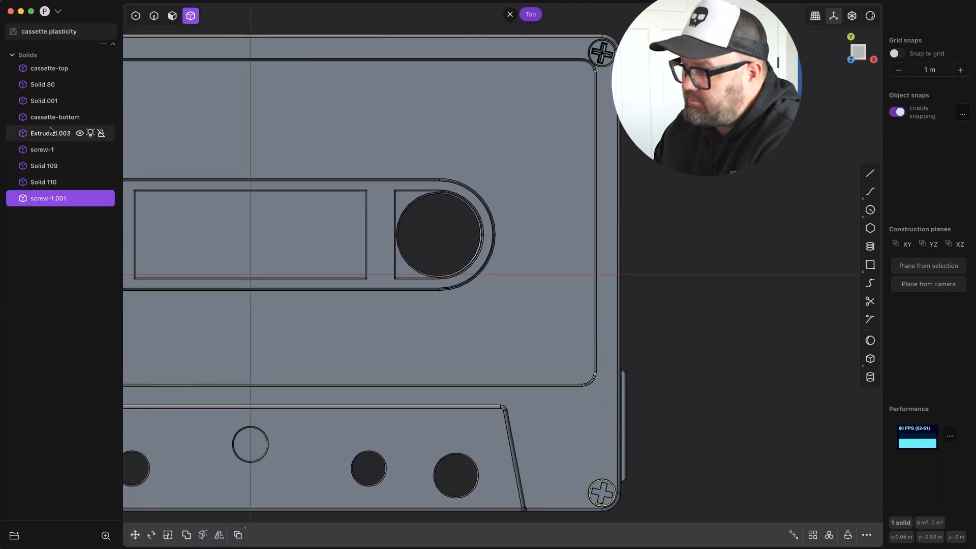
Rotate the screw copy in the lower-right corner so its cross has a different angle.
key("r")
left_click(688, 361)
key("Return")
Duplicate the two right-hand screws along the X axis into the cassette's two left corner openings.
scroll(763, 290, "down", 5)
middle_click_drag(771, 283, 688, 335, "shift")
left_click(700, 147, "shift")
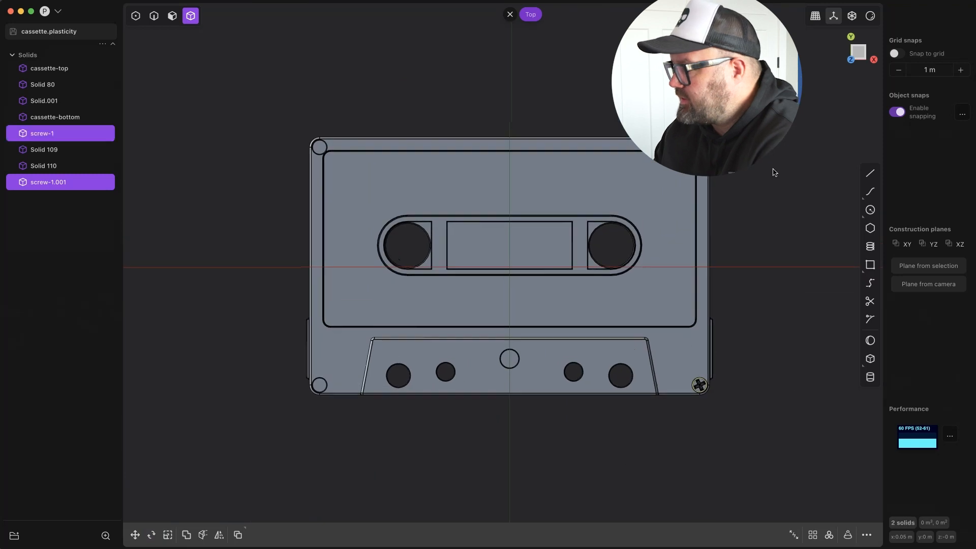
key("shift+d")
key("x")
key("Return")
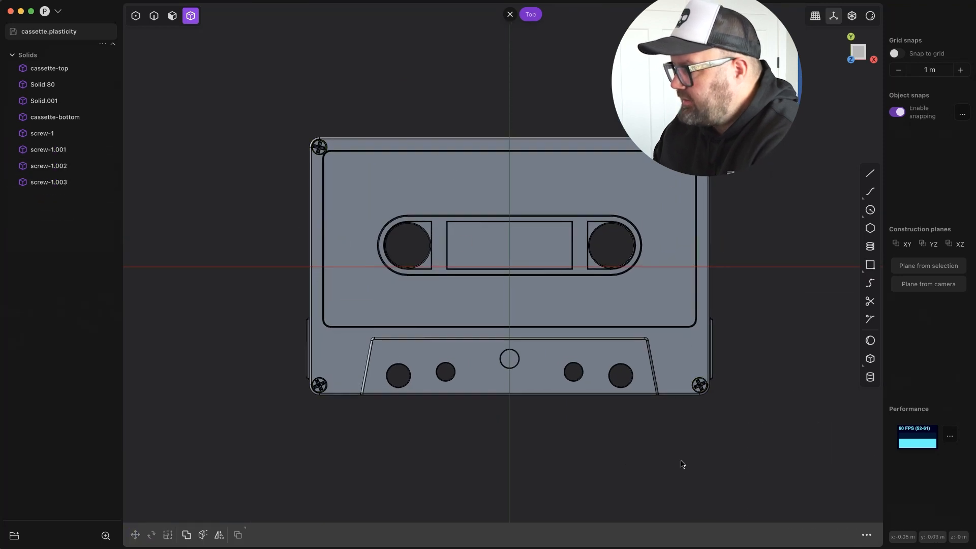
Rotate the lower-left and upper-left screws individually to vary their cross angles.
left_click(318, 385)
key("r")
left_click(347, 466)
key("Return")
left_click(319, 147)
key("r")
key("Return")
Duplicate the lower-left screw and place the copy at the central hole of the trapezoid area.
left_click(318, 386)
key("shift+d")
left_click_drag(340, 364, 508, 344)
key("Return")
Scale the central screw to match its hole and nudge it into alignment.
scroll(529, 349, "up", 5)
key("s")
middle_click_drag(510, 430, 544, 375)
key("Return")
key("g")
left_click_drag(584, 364, 583, 359)
key("Return")
Rotate the central screw to give its cross a different orientation.
middle_click_drag(589, 366, 641, 469)
key("r")
key("Return")
scroll(569, 356, "down", 8)
Place a circle over the right reel opening and scale it slightly smaller than the opening.
left_click(677, 198)
middle_click_drag(610, 325, 631, 218)
scroll(635, 218, "up", 5)
middle_click_drag(569, 97, 653, 85, "alt")
key("s")
left_click_drag(616, 214, 612, 212)
key("Return")
Raise the reel circle along the Z axis above the cassette's top surface.
scroll(653, 228, "up", 5)
middle_click_drag(654, 227, 734, 209)
key("g")
key("z")
left_click(732, 168)
middle_click_drag(732, 137, 780, 175)
Duplicate the reel circle and scale the copy up to a radius of about 0.01 m as the reel's outer outline.
key("shift+d")
key("s")
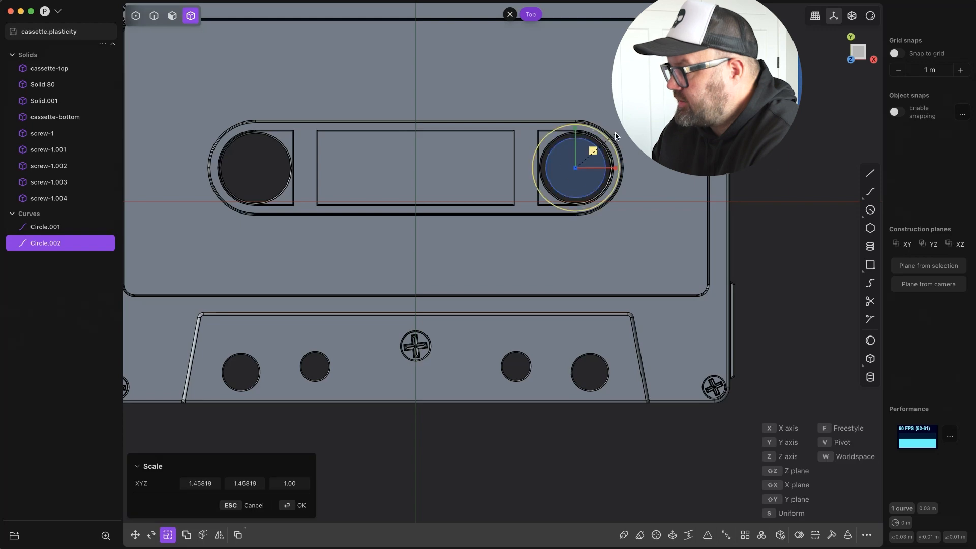
left_click_drag(658, 99, 688, 185)
key("Return")
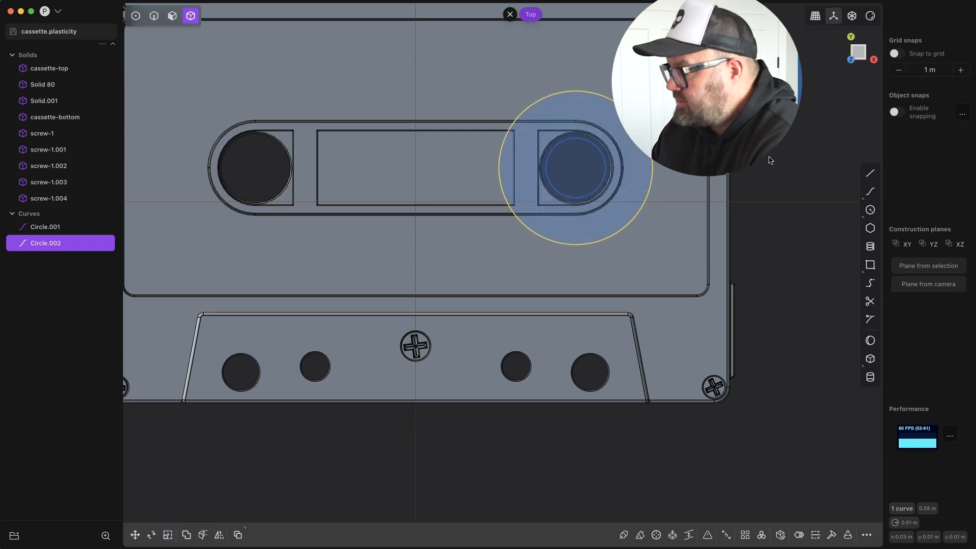
Extrude the ring region between the inner and outer circles into a flat reel disc.
middle_click_drag(569, 244, 605, 153)
key("3")
left_click(599, 201)
key("e")
left_click_drag(610, 166, 611, 199)
key("Return")
middle_click_drag(638, 153, 618, 167)
key("KP_7")
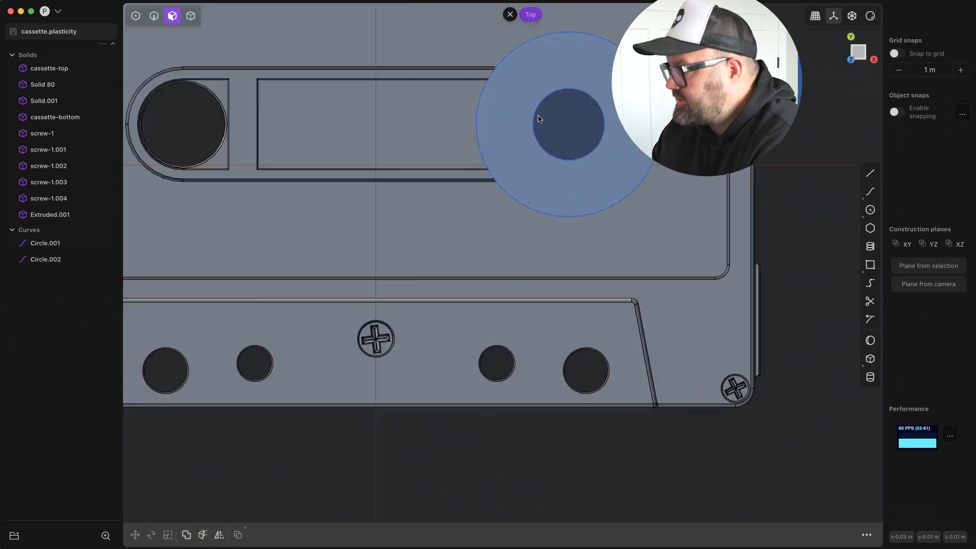
Duplicate the inner circle and scale the copy up slightly to outline a hub rim.
scroll(538, 120, "up", 2)
left_click(608, 130)
key("shift+d")
key("s")
left_click(582, 118)
middle_click_drag(592, 204, 615, 140)
Extrude the narrow ring region around the reel's centre hole to form a hub rim.
key("shift+i")
left_click(607, 186)
middle_click_drag(608, 228, 613, 203)
left_click(600, 105)
key("e")
left_click_drag(599, 117, 600, 148)
key("Return")
Extrude the narrow hub ring once more to extend the rim on the reel disc.
middle_click_drag(602, 204, 600, 135)
left_click(602, 95)
key("e")
key("Return")
Hide the three construction circles and offset the top face of the hub rim.
left_click(81, 243)
left_click(81, 260)
left_click(81, 276)
left_click(600, 102)
left_click_drag(597, 103, 596, 98)
key("Return")
middle_click_drag(595, 95, 590, 153)
Move the underside faces of the reel disc and hub rim down along Z to thicken the reel.
middle_click_drag(529, 244, 492, 198)
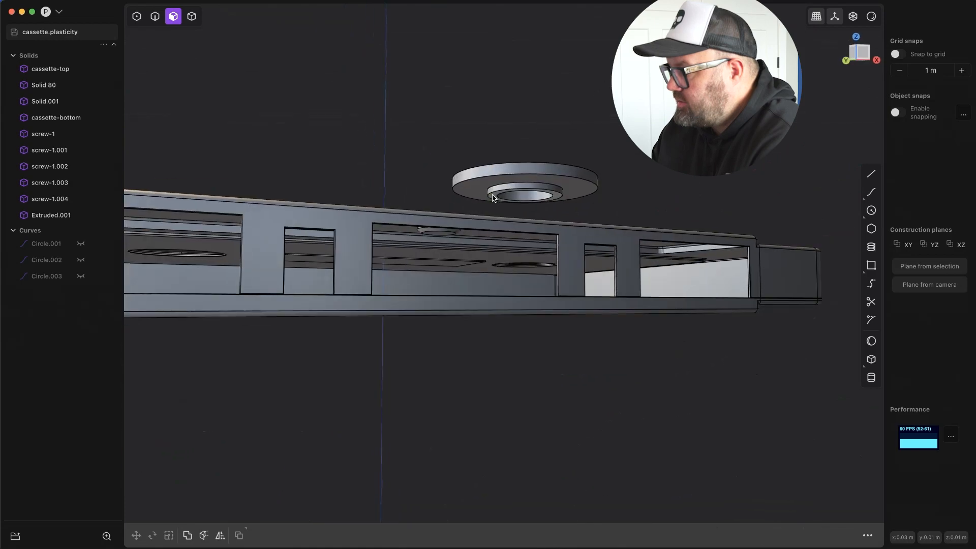
left_click(491, 197)
left_click(498, 196, "shift")
left_click(504, 200, "shift")
key("g")
key("z")
left_click(626, 198)
middle_click_drag(625, 198, 605, 173)
key("Return")
left_click(529, 113)
middle_click_drag(528, 114, 533, 66)
left_click(539, 166, "shift")
middle_click_drag(546, 169, 555, 219)
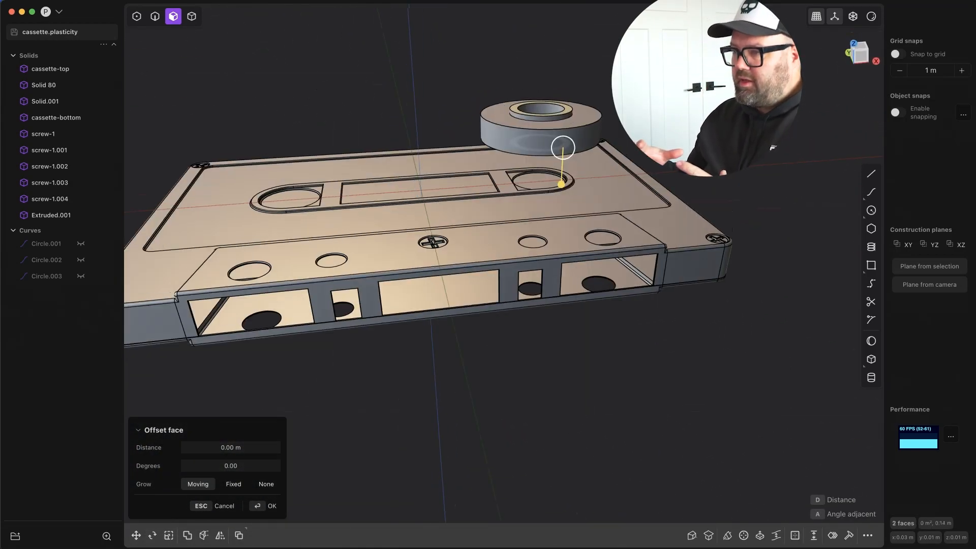
key("Return")
Offset the hub rim's underside face inward by about 0.001 m to recess it into the reel.
middle_click_drag(618, 69, 623, 122)
middle_click_drag(590, 203, 552, 111)
left_click(552, 112)
left_click_drag(553, 155, 554, 148)
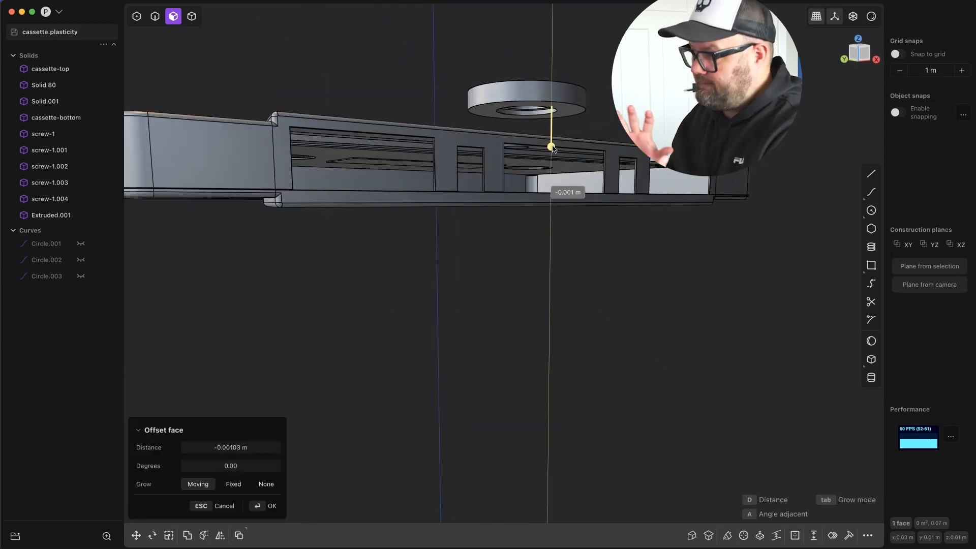
middle_click_drag(553, 148, 570, 219)
Offset the hub rim's top face inward by about 0.0013 m to recess it below the reel's surface.
left_click(565, 45)
middle_click_drag(567, 61, 561, 86)
left_click_drag(559, 111, 559, 121)
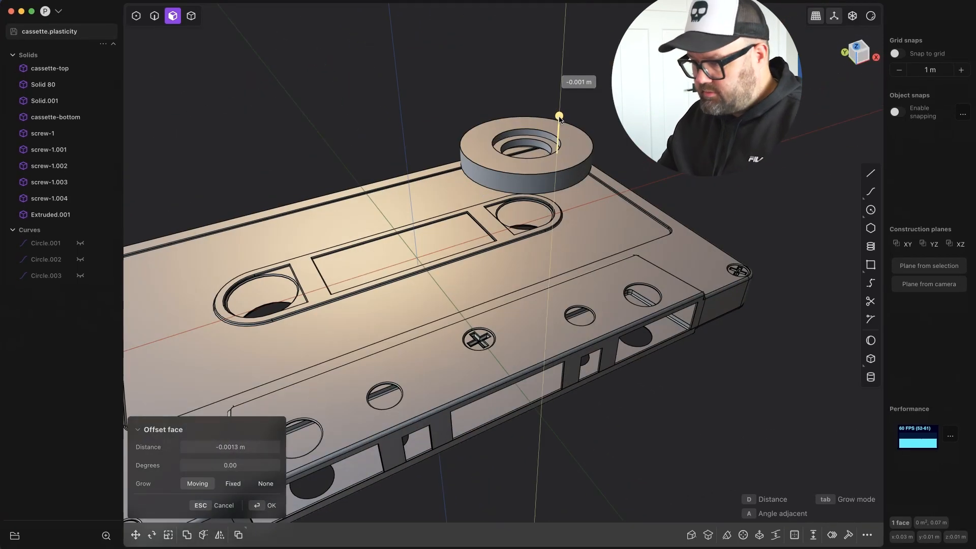
middle_click_drag(606, 111, 593, 56)
Move the three underside faces of the reel by about -0.002 m along Z.
left_click(550, 145)
middle_click_drag(552, 147, 546, 170)
left_click_drag(425, 134, 587, 153)
key("g")
key("z")
left_click(587, 162)
middle_click_drag(588, 162, 593, 179)
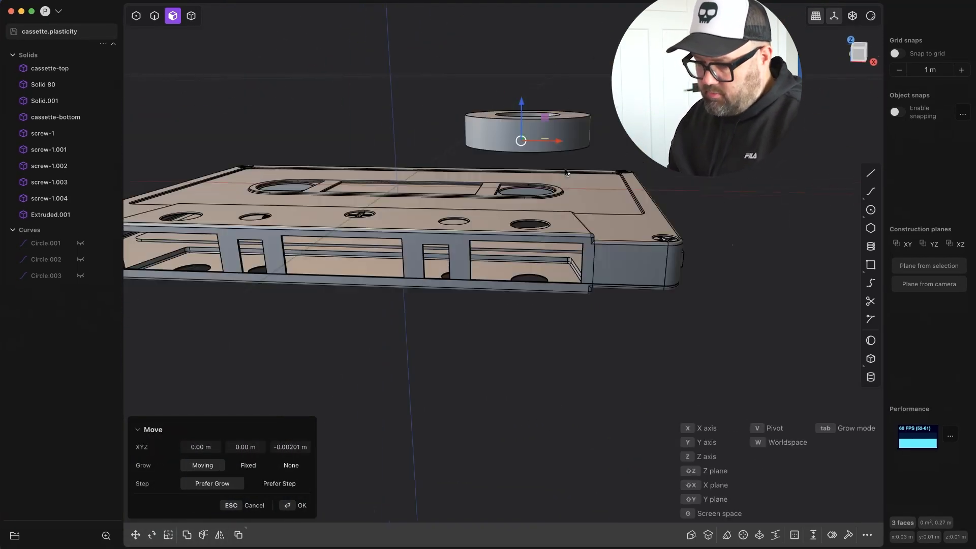
Create a copy of the reel's outer circle scaled slightly smaller than the disc's edge.
key("7")
middle_click_drag(581, 72, 544, 166, "shift")
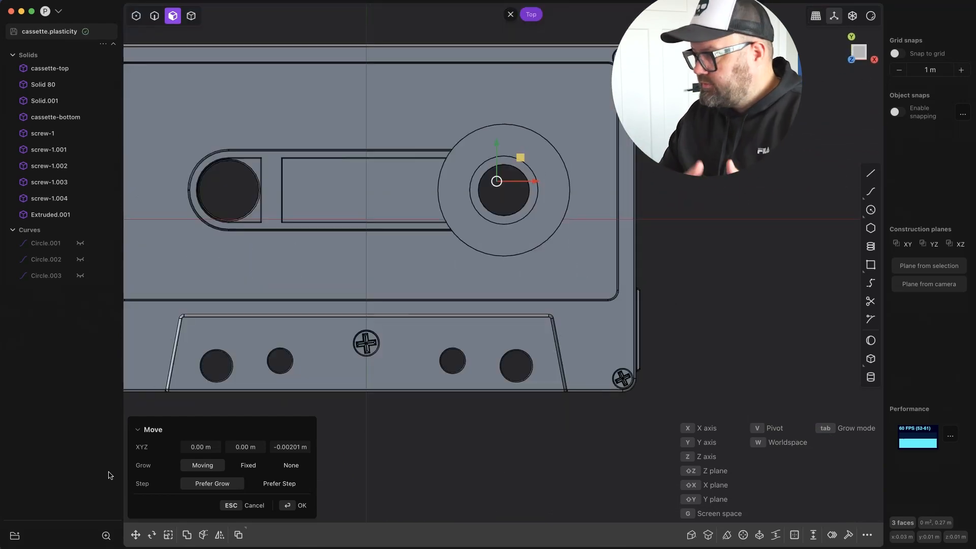
middle_click_drag(376, 285, 335, 214)
key("s")
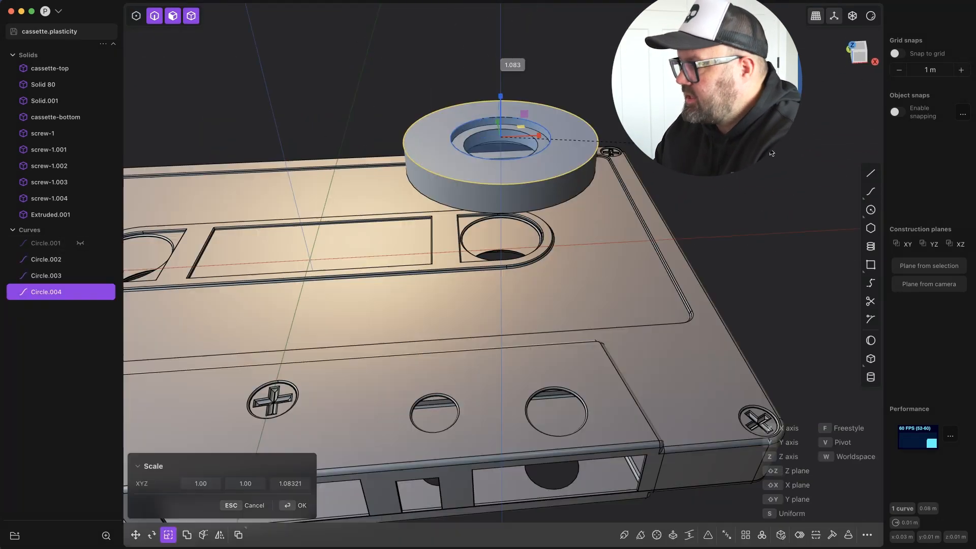
key("Escape")
middle_click_drag(569, 127, 597, 158)
key("s")
left_click_drag(503, 148, 503, 147)
right_click(504, 149)
Duplicate the hub rim circle and scale the copy slightly larger than the rim.
left_click(525, 176)
key("shift+d")
key("s")
key("Escape")
Extrude the wide ring region between the two inset circles into a separate body.
mouse_move(505, 156)
middle_mouse_down()
mouse_move(520, 118)
mouse_move(583, 69)
mouse_move(504, 167)
mouse_move(493, 159)
middle_mouse_up()
left_click(480, 176)
key("e")
middle_click_drag(490, 203, 514, 165)
left_click_drag(488, 169, 488, 164)
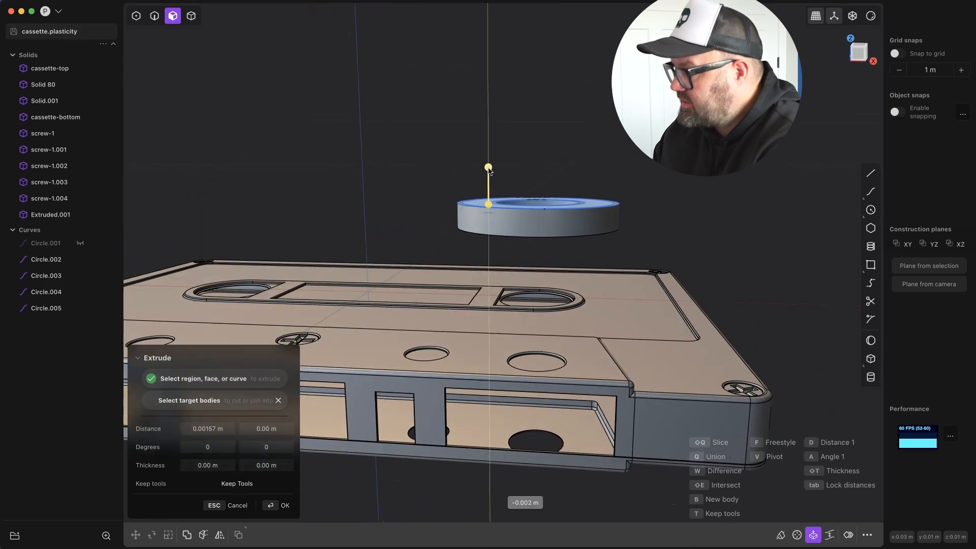
right_click(478, 157)
Move the newly extruded ring body along the Z axis relative to the reel.
key("4")
key("g")
key("z")
middle_click_drag(440, 161, 473, 224)
Draw a tall, narrow rectangle across the reel and centre it on the hub.
left_click(851, 46)
key("Return")
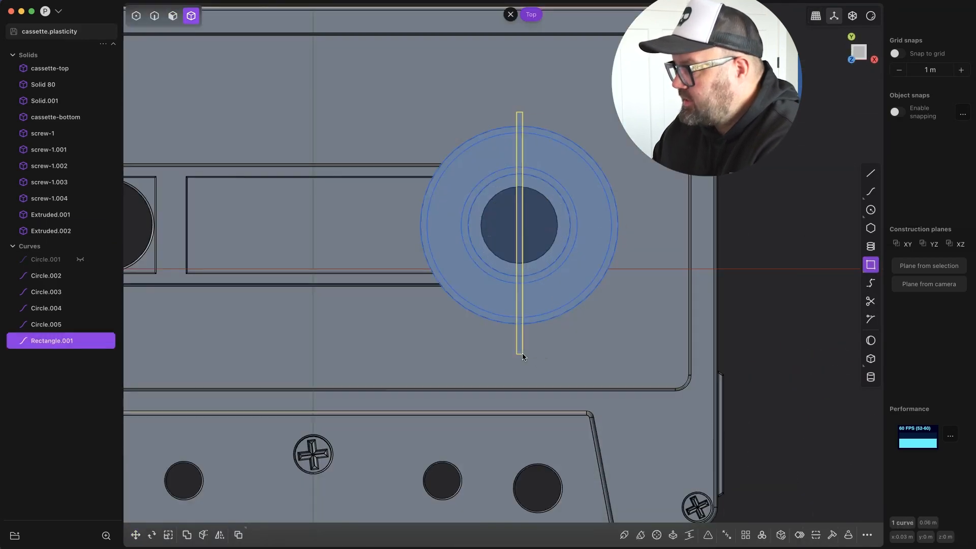
key("g")
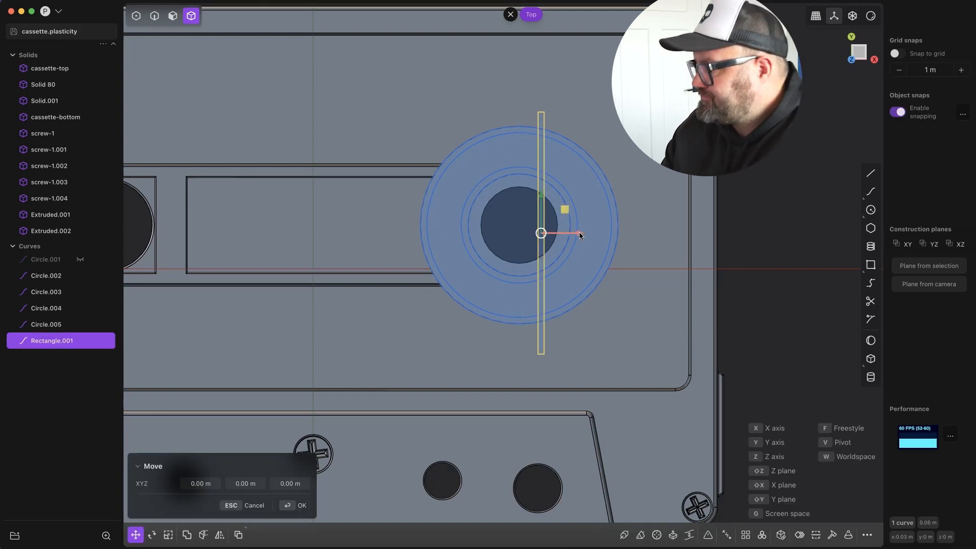
key("Return")
scroll(551, 232, "up", 8)
key("g")
scroll(557, 307, "down", 8)
left_click_drag(517, 203, 517, 197)
key("Return")
Duplicate and rotate the rectangle about Z to form four crossing rectangles spaced 45 degrees apart around the hub.
key("shift+d")
key("r")
key("z")
left_click(542, 337)
left_click(519, 346, "shift")
key("shift+d")
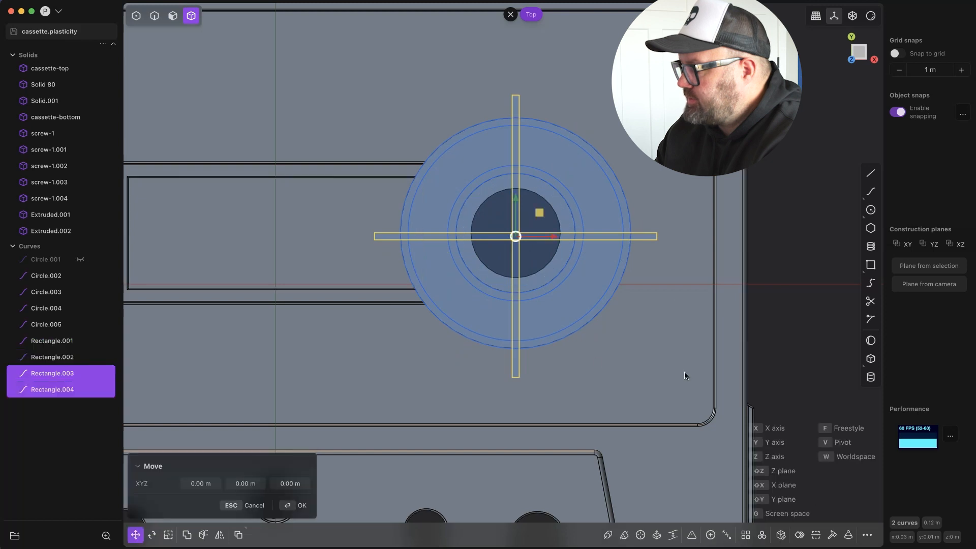
left_click(493, 402)
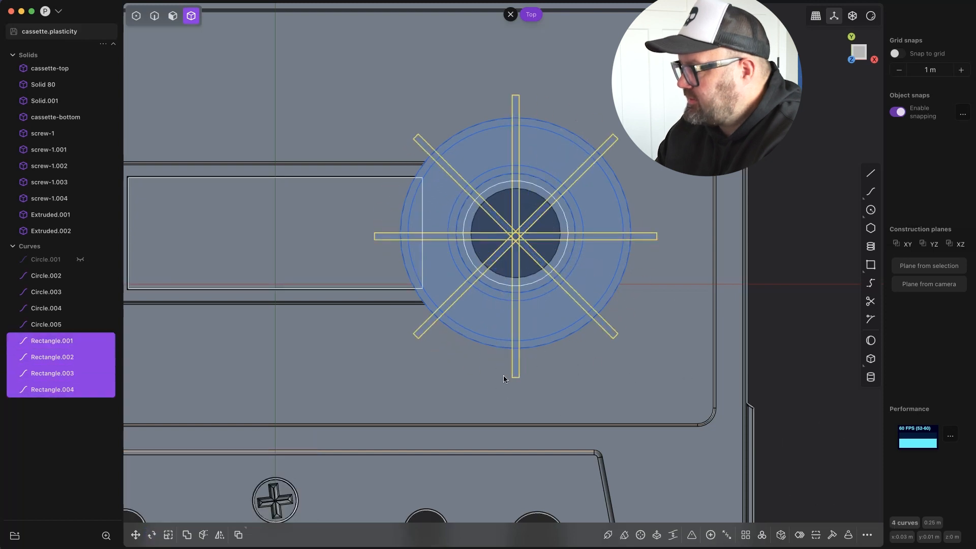
Duplicate the four crossing rectangles and rotate the copies about 22.5 degrees around the Z axis.
key("shift+d")
key("r")
key("z")
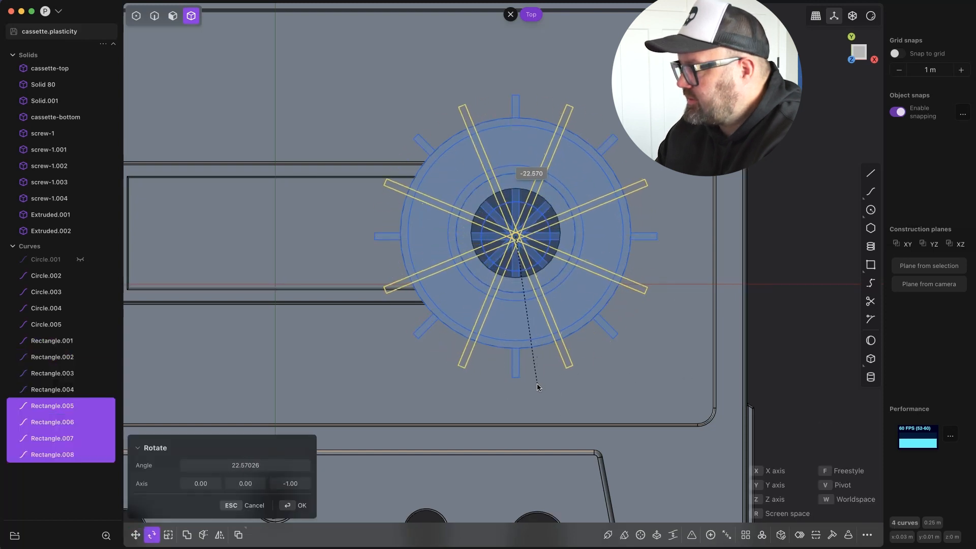
left_click(653, 361)
Scale the reel's outer inset circle slightly smaller and the circle around the hub rim slightly larger.
left_click(57, 341)
left_click(57, 455, "shift")
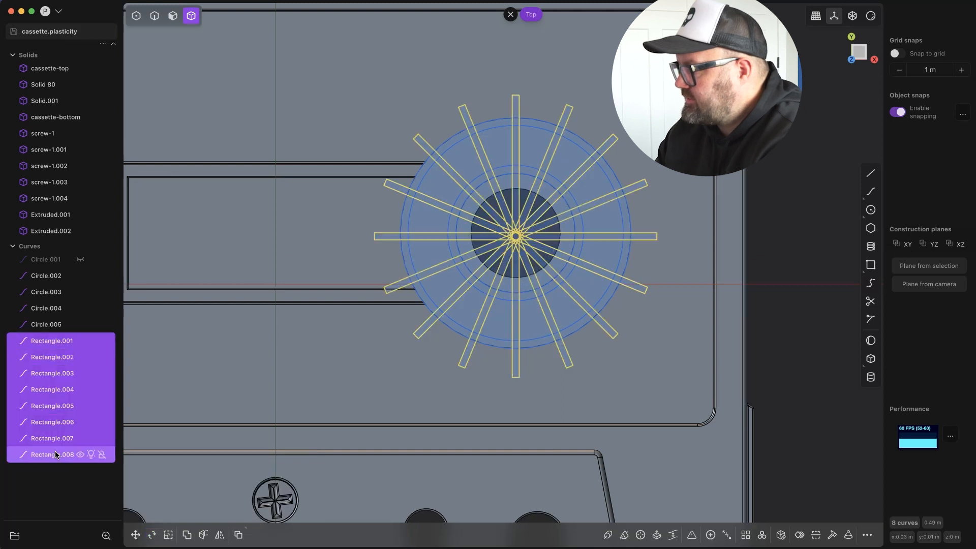
left_click(56, 308)
key("s")
left_click(56, 324)
key("s")
left_click(676, 242)
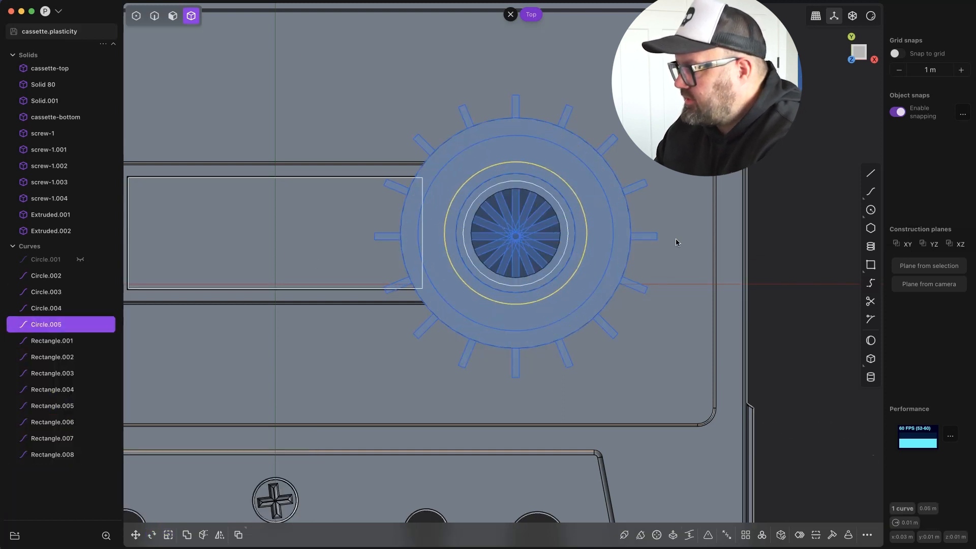
Delete the previously extruded ring body from the reel.
left_click_drag(605, 278, 322, 359)
middle_click_drag(773, 296, 810, 201)
key("s")
key("z")
left_click(696, 145)
key("4")
left_click(630, 227)
key("Delete")
Extrude the sixteen ring segments between the radiating rectangles through the reel as separate bodies.
key("KP_7")
left_click_drag(610, 199, 467, 332)
key("e")
left_click(467, 209)
left_click(467, 242)
middle_click_drag(467, 264, 488, 204)
left_click_drag(464, 285, 465, 344)
key("Return")
Hide all circle and rectangle curves used to construct the reel.
middle_click_drag(585, 254, 559, 300)
scroll(75, 330, "down", 5)
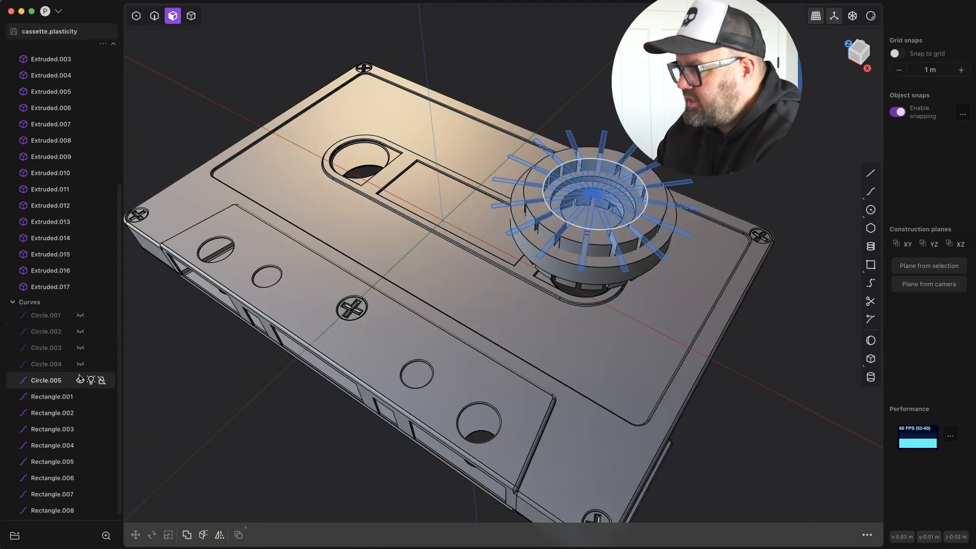
left_click(80, 510)
Try a Boolean operation on the wedge segments selected together as one group.
left_click(72, 287)
scroll(72, 285, "up", 5)
left_click(66, 214, "shift")
left_click(60, 230)
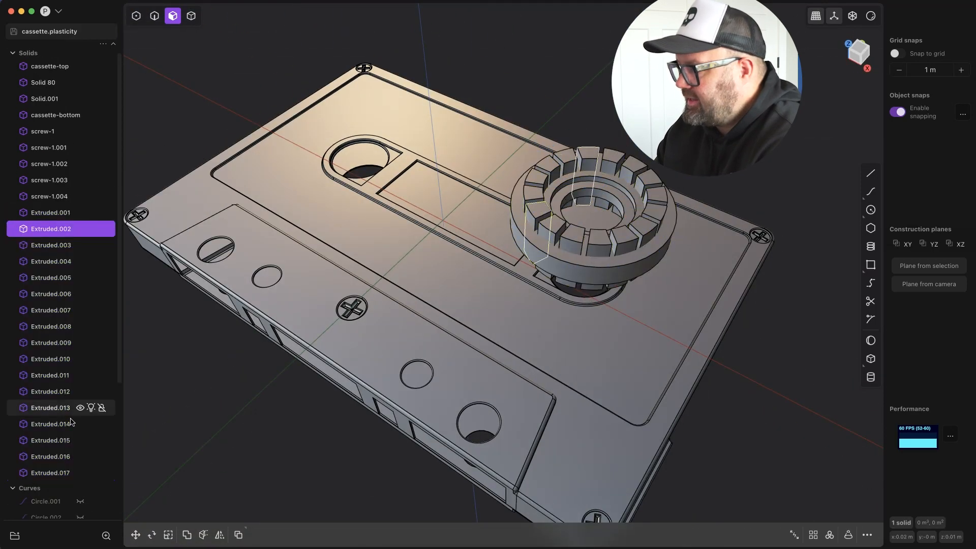
left_click(59, 473, "shift")
key("q")
left_click(279, 507)
left_click(552, 223)
Try a Boolean starting from one front wedge segment, adding the neighbouring wedges individually.
key("4")
left_click(573, 236)
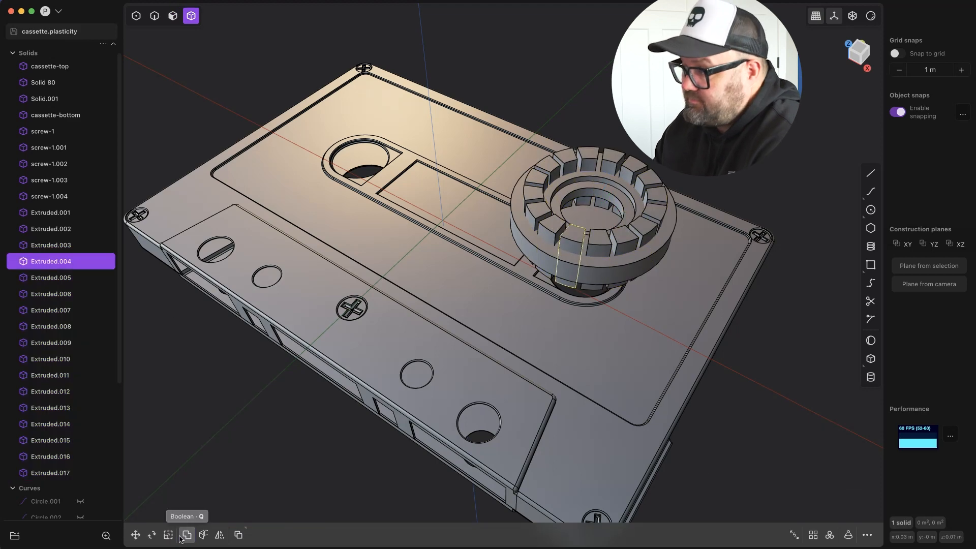
key("q")
left_click(598, 243)
left_click(553, 228)
left_click(538, 212)
left_click(648, 188)
left_click(657, 197)
left_click(656, 212)
left_click(644, 227)
left_click(625, 241)
left_click(199, 465)
left_click(291, 505)
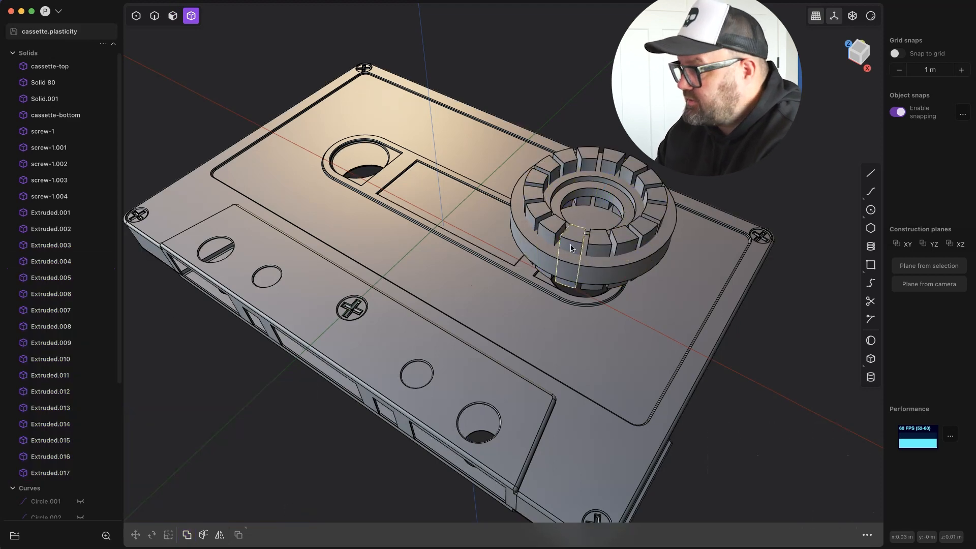
Subtract the wedge bodies from the reel body to cut sixteen openings around its ring.
left_click(518, 218)
key("q")
left_click(654, 214)
left_click(644, 228)
left_click(624, 241)
left_click(600, 244)
left_click(291, 506)
middle_click_drag(595, 209, 763, 305)
Create a cylinder with a 0.0002 m radius and 0.001 m height at the reel's centre.
key("KP_7")
left_click(871, 378)
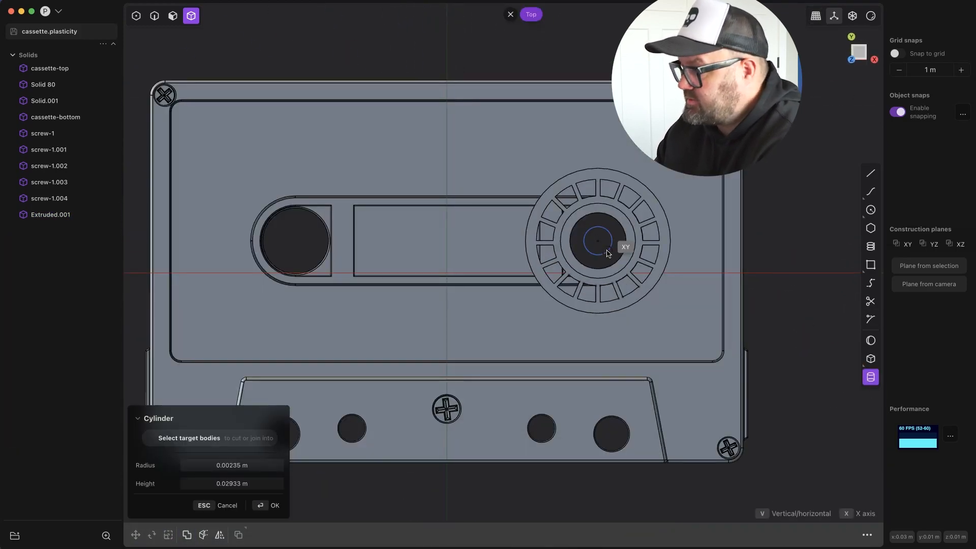
middle_click_drag(604, 249, 656, 188)
left_click(246, 485)
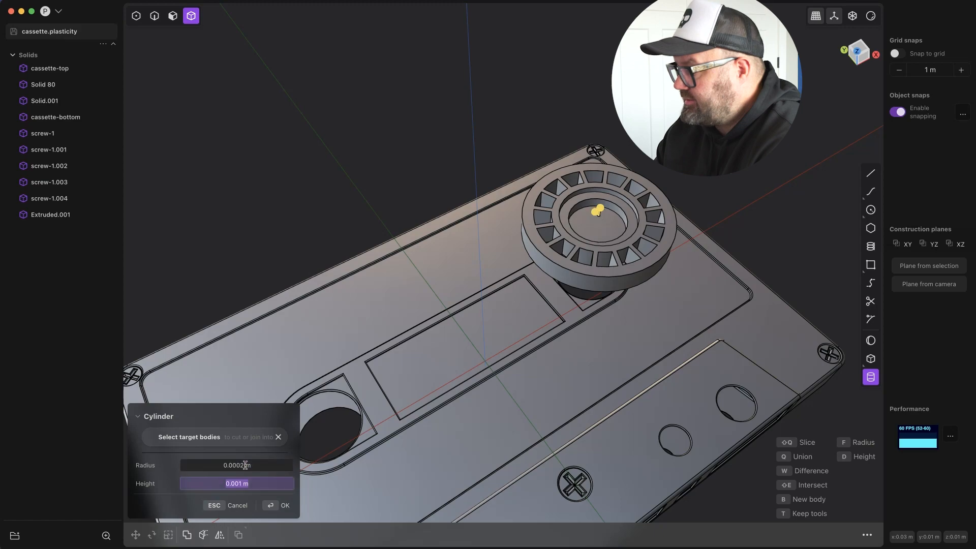
key("Return")
middle_click_drag(253, 505, 477, 223)
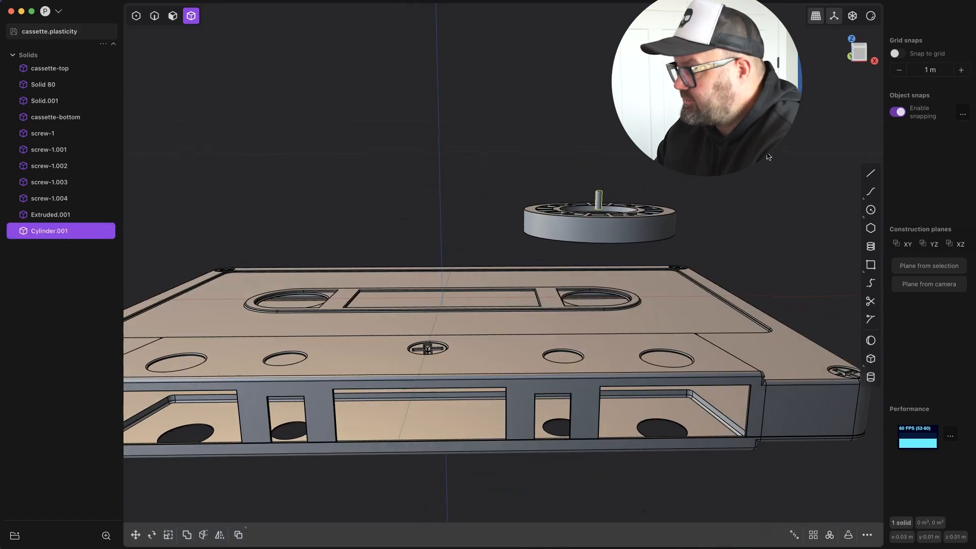
Lay the small cylinder along the X axis, scale it and place it against the hub opening's inner edge.
key("KP_7")
left_click(663, 247)
left_click(572, 239)
middle_click_drag(573, 239, 569, 194)
key("s")
key("x")
left_click(543, 231)
key("KP_7")
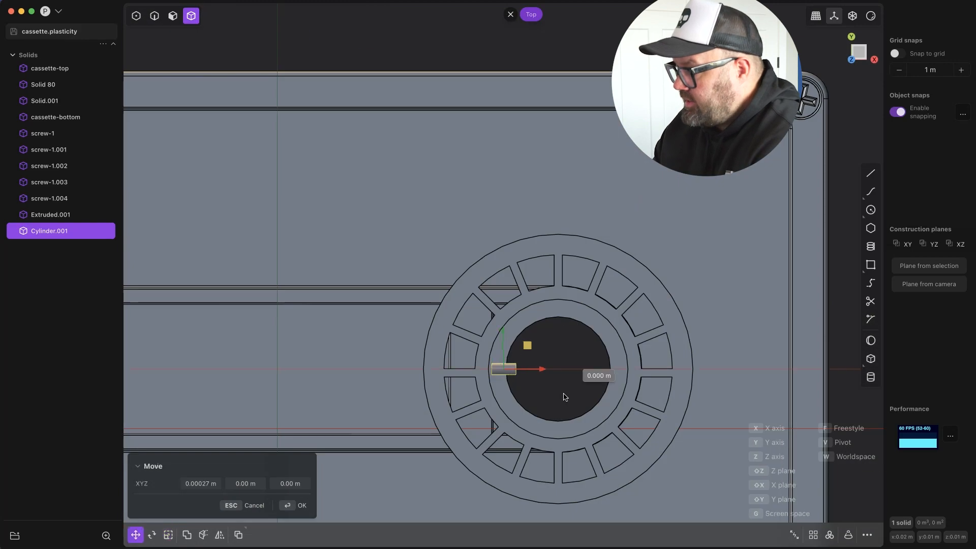
Create a radial array of six cylinders around the hub's centre.
left_click(830, 535)
left_click(558, 369)
key("Return")
middle_click_drag(554, 366, 590, 305)
Move the six cylinder pins down along Z into the hub opening.
key("g")
key("z")
left_click(589, 333)
scroll(556, 250, "up", 3)
middle_click_drag(556, 250, 539, 334)
key("KP_7")
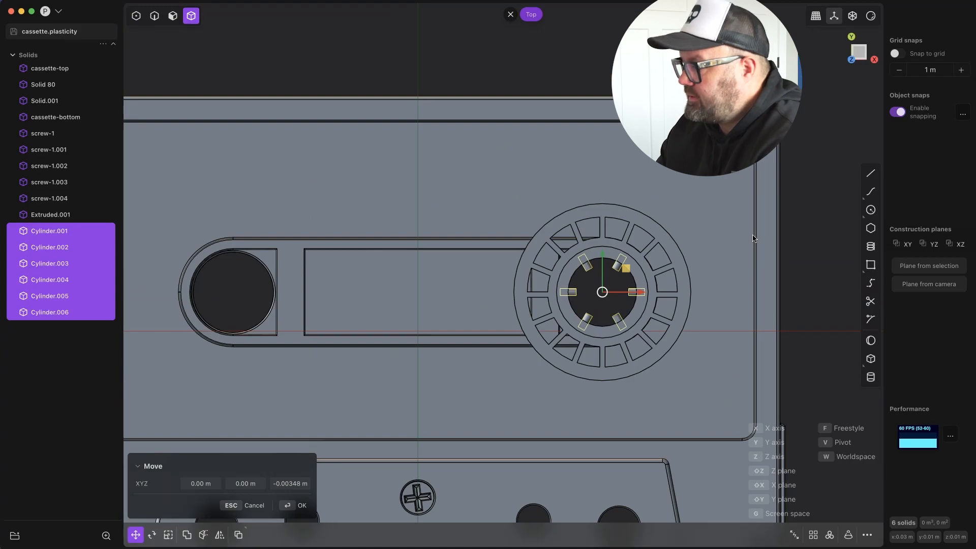
middle_click_drag(754, 239, 836, 279)
scroll(661, 254, "up", 4)
middle_click_drag(560, 218, 605, 211)
key("Return")
key("Escape")
Scale the selected face in the reel's hub opening and check how the pins fit.
left_click(605, 214)
key("3")
left_click(597, 270)
middle_click_drag(598, 269, 693, 263)
key("s")
middle_click_drag(739, 299, 716, 336)
left_click(716, 336, "shift")
left_click(666, 345, "shift")
left_click(632, 326, "shift")
middle_click_drag(632, 319, 644, 216)
key("alt+z")
scroll(653, 173, "up", 4)
scroll(696, 234, "down", 10)
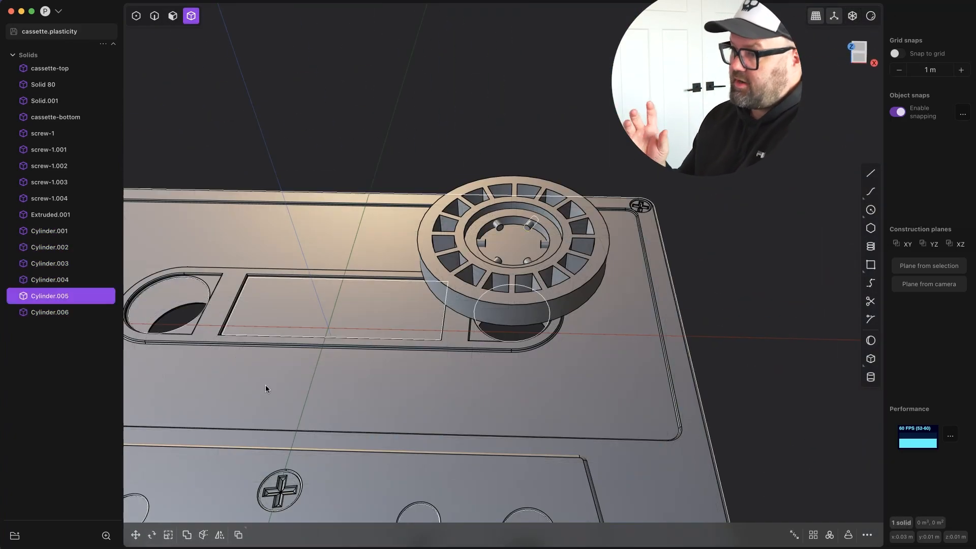
Merge the reel and the six cylinder pins into a single body with a Boolean.
key("q")
left_click(554, 265)
key("Return")
Chamfer the inner end edges of the six hub pins by about 0.00013 m.
middle_click_drag(555, 264, 446, 319)
left_click(552, 176)
scroll(446, 319, "up", 5)
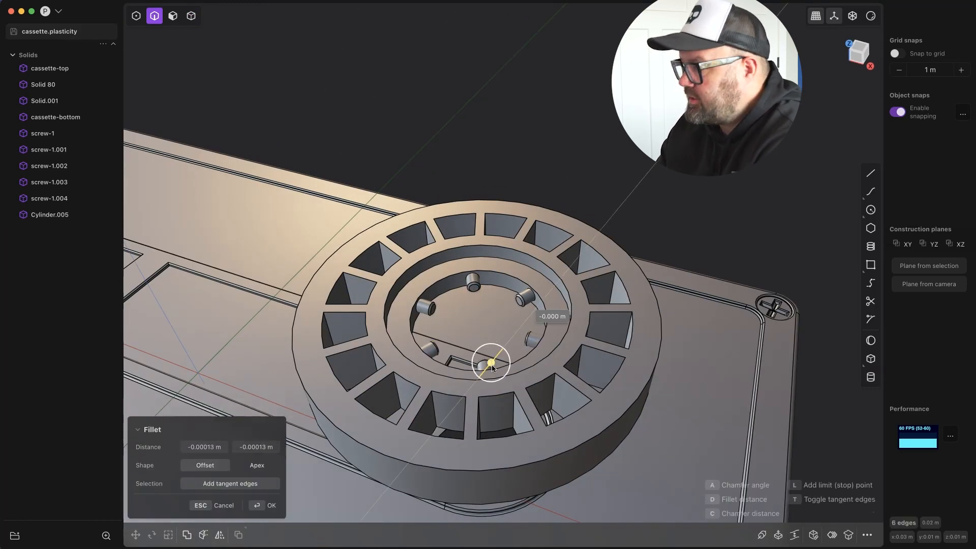
key("7")
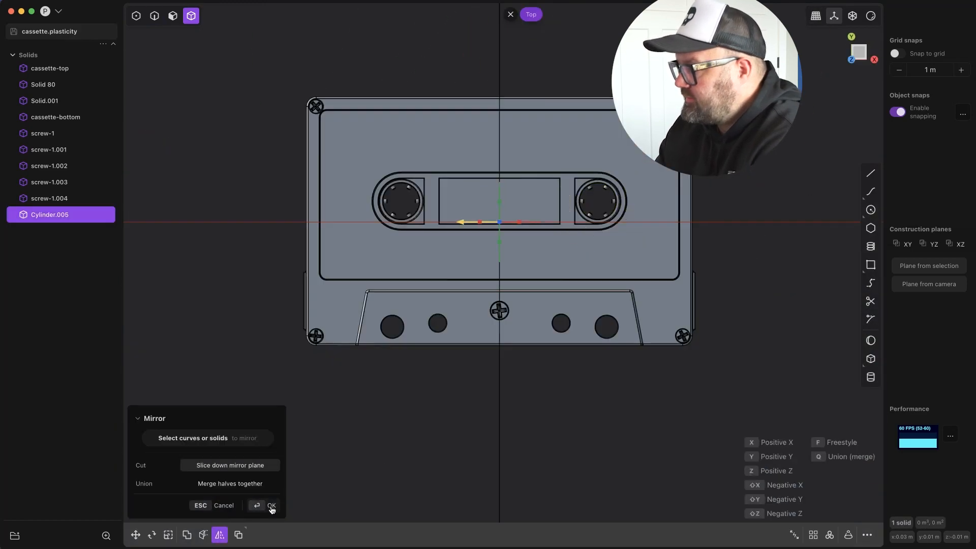
left_click(272, 506)
Seat the reel and a second copy of it inside the cassette, and hide the cassette-top body.
middle_click_drag(534, 331, 630, 239)
left_click(80, 68)
scroll(630, 238, "up", 8)
Duplicate the right reel's outer side face as a separate sheet and try to extrude it.
key("3")
left_click(582, 322)
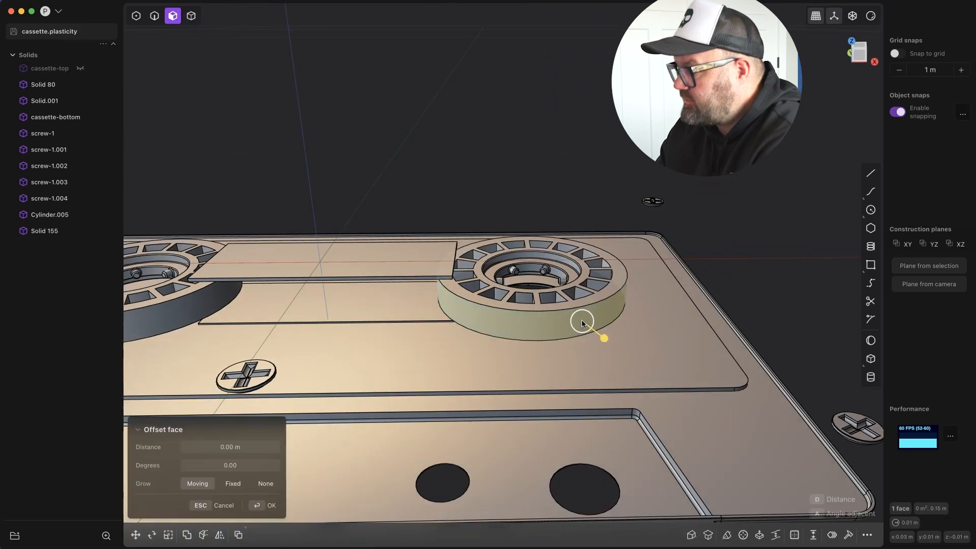
key("shift+d")
key("Escape")
key("e")
key("Escape")
Try to move the duplicated reel side face along the X axis, and undo the last change.
middle_click_drag(529, 284, 501, 308)
left_click(500, 308)
scroll(459, 360, "down", 5)
middle_click_drag(547, 170, 606, 216)
key("4")
left_click(523, 305)
middle_click_drag(569, 290, 552, 267)
key("g")
key("x")
key("Escape")
key("super+z")
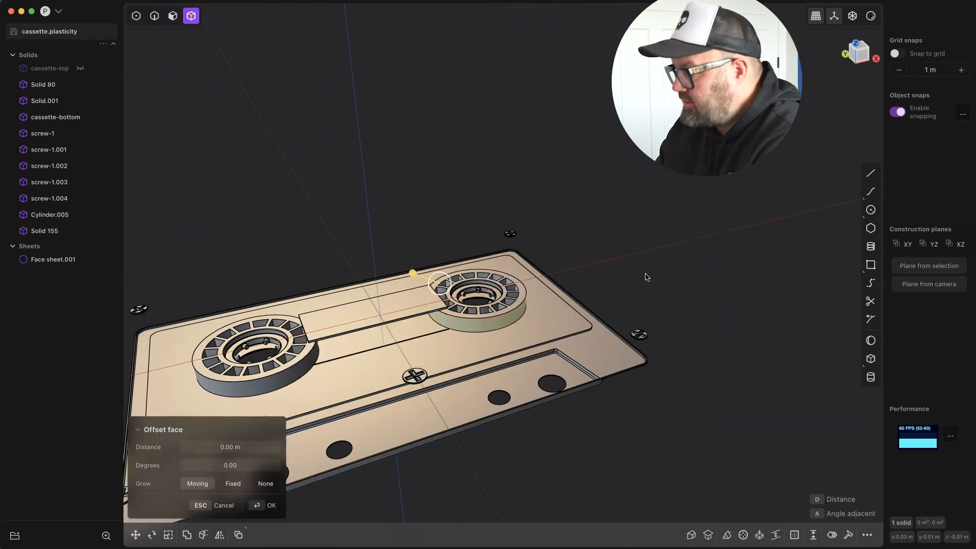
left_click(474, 326)
key("e")
key("Escape")
Try to thicken the duplicated reel side sheet with the Thicken command.
middle_click_drag(447, 272, 424, 263)
left_click(867, 535)
type("thi")
left_click(795, 368)
left_click(861, 539)
type("thi")
left_click(793, 380)
middle_click_drag(580, 355, 598, 373)
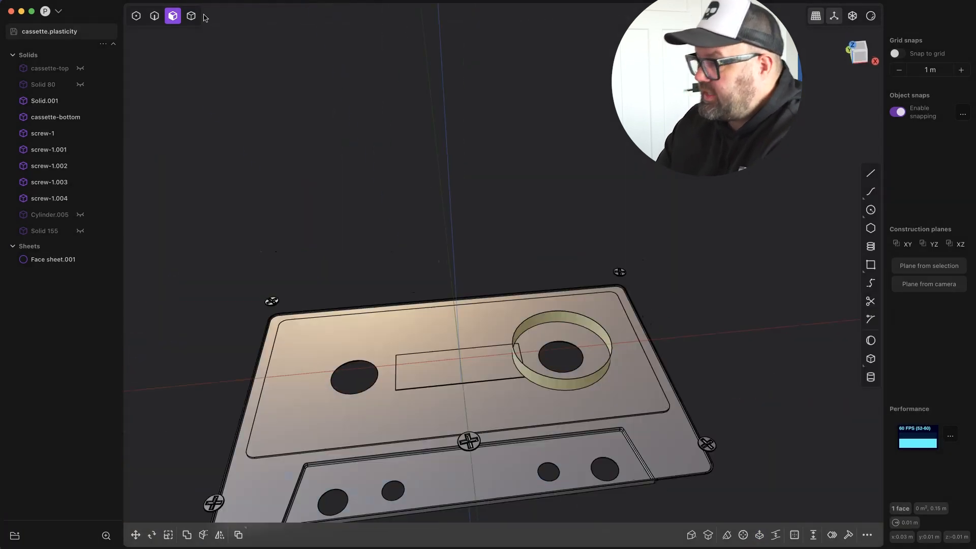
Thicken the isolated sheet's face into a wound-tape ring and show Solid 80, Cylinder.005 and Solid 155 again.
left_click(867, 534)
type("thic")
left_click(795, 369)
left_click_drag(529, 320, 509, 301)
left_click(578, 264)
middle_click_drag(578, 264, 565, 310)
left_click(80, 85)
left_click(81, 214)
left_click(80, 232)
Mirror the wound-tape ring along the X axis onto the left reel in the top view.
middle_click_drag(509, 447, 551, 384)
left_click(552, 383)
key("KP_7")
left_click(220, 534)
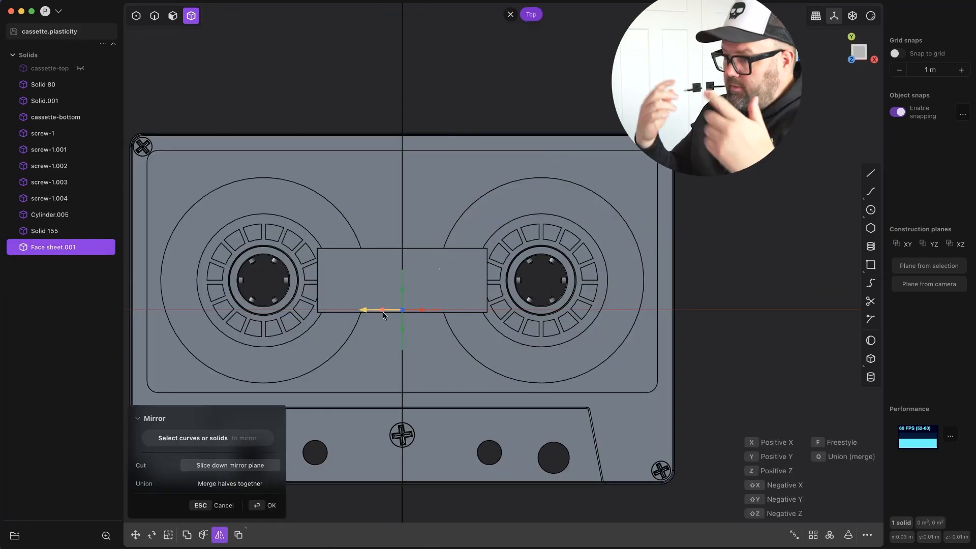
left_click(383, 310)
right_click(383, 310)
Offset the outer side face of the left wound tape inward to make a smaller tape roll.
middle_click_drag(376, 310, 286, 258)
key("3")
left_click(285, 379)
left_click_drag(282, 381, 278, 400)
left_click(340, 59)
Show the cassette-top body and draw a rectangle across the cassette's edge openings in the front view.
middle_click_drag(315, 204, 351, 168)
left_click(80, 68)
middle_click_drag(285, 127, 346, 45)
key("KP_1")
scroll(406, 118, "up", 5)
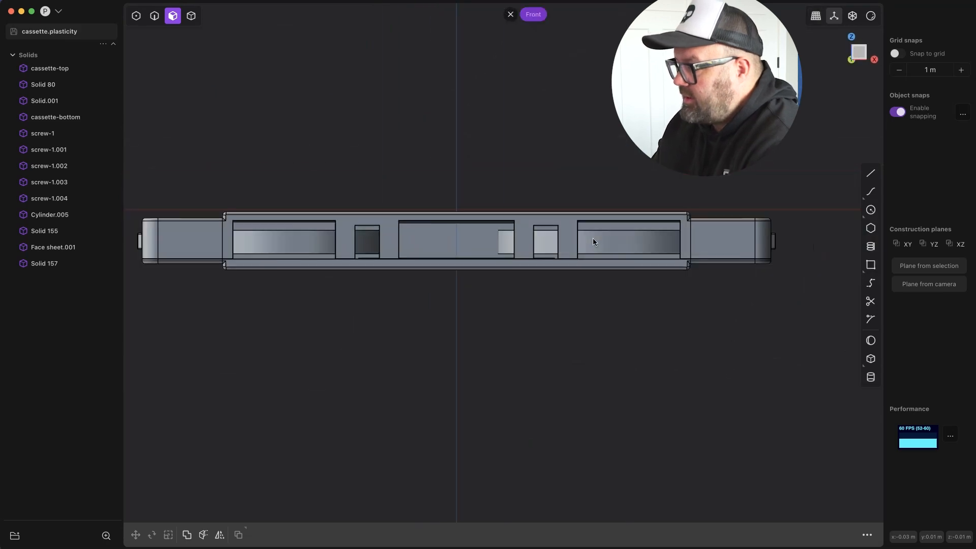
left_click(870, 265)
left_click(233, 230)
left_click(673, 254)
Widen the rectangle along the X axis and move it along Y toward the cassette's open edge.
key("s")
key("x")
left_click(682, 211)
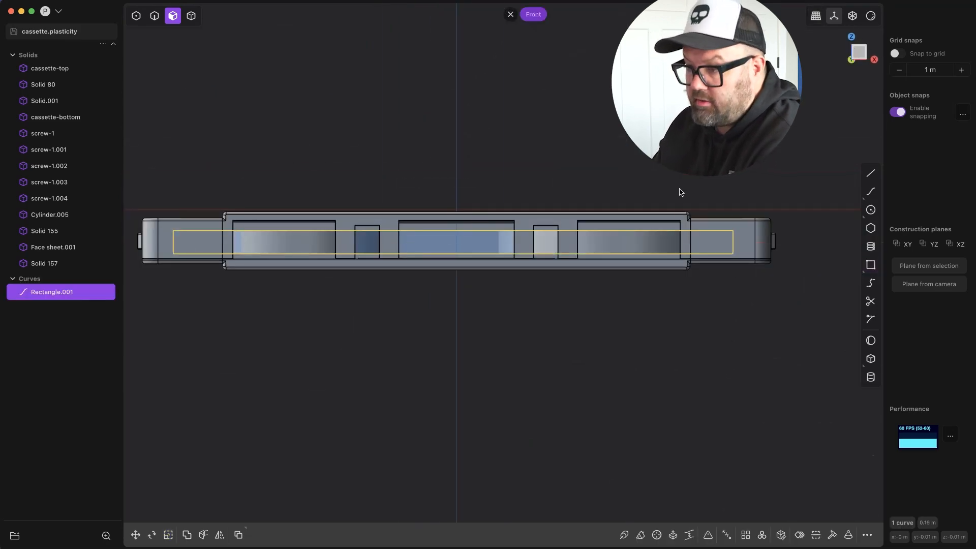
middle_click_drag(682, 212, 656, 244)
key("g")
key("y")
left_click(661, 252)
middle_click_drag(427, 140, 399, 107)
key("4")
key("g")
key("y")
middle_click_drag(401, 264, 404, 301)
Extrude the rectangle's region into a thin tape strip and position the strip along the Y axis.
left_click(367, 317)
key("3")
key("e")
left_click(312, 76)
key("4")
key("g")
key("y")
left_click(249, 219)
Delete the leftover rectangle curve from which the tape strip was extruded.
left_click(356, 292)
key("x")
scroll(404, 302, "down", 4)
middle_click_drag(336, 218, 299, 221)
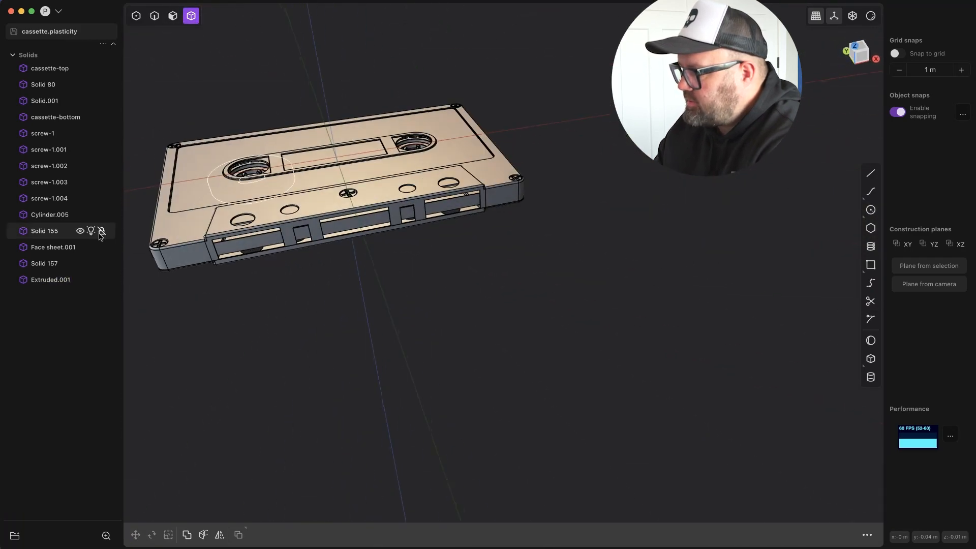
middle_click_drag(325, 305, 356, 285)
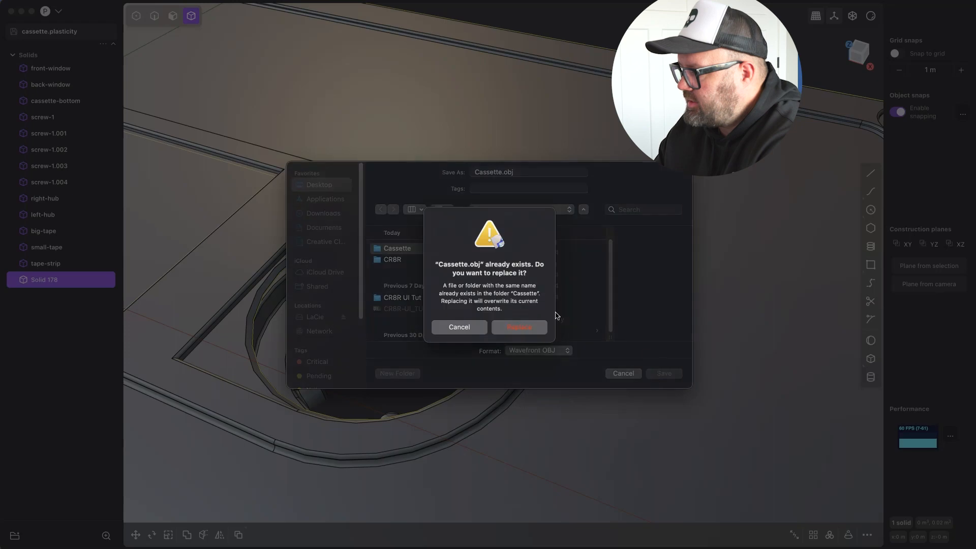
Try exporting Solid 178 as an OBJ over Cassette.obj with a surface angle tolerance of 0.10.
left_click(529, 330)
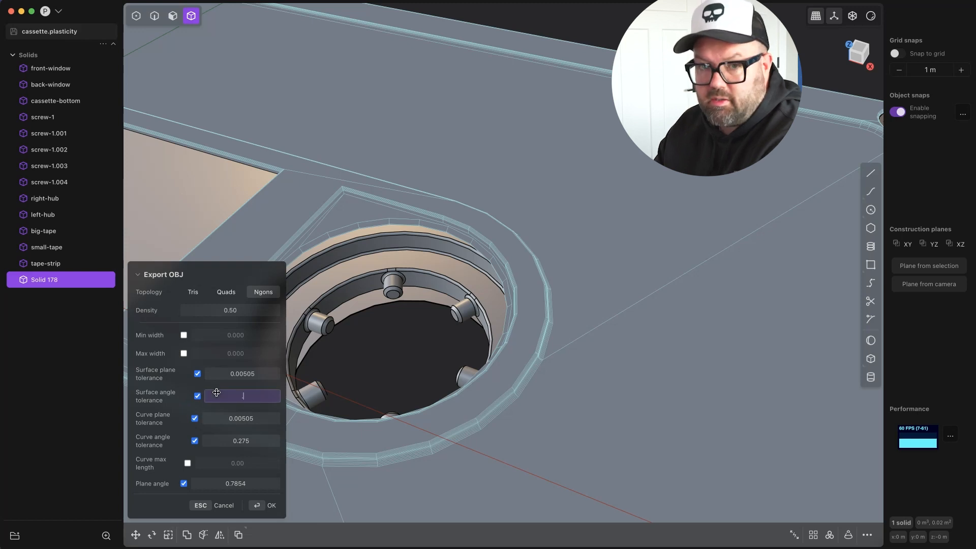
key("Return")
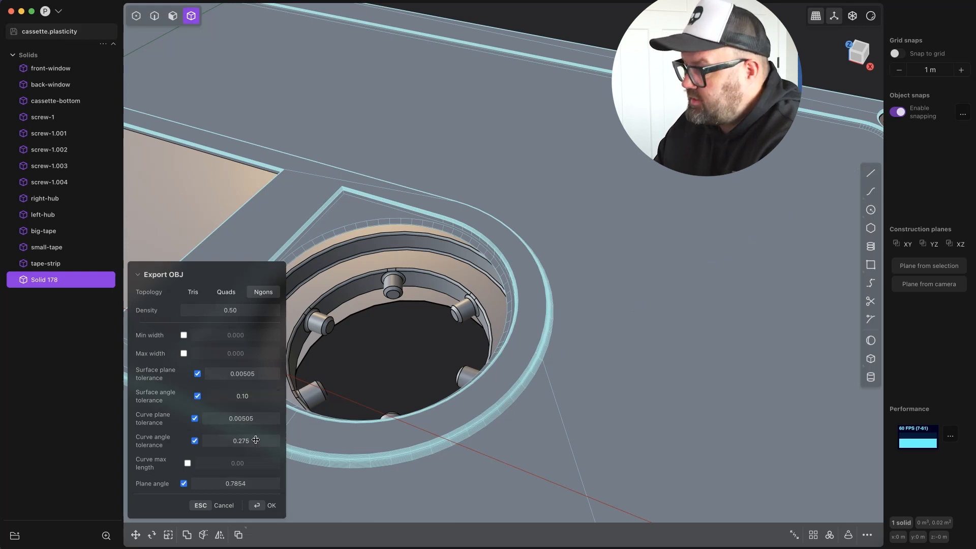
left_click(225, 505)
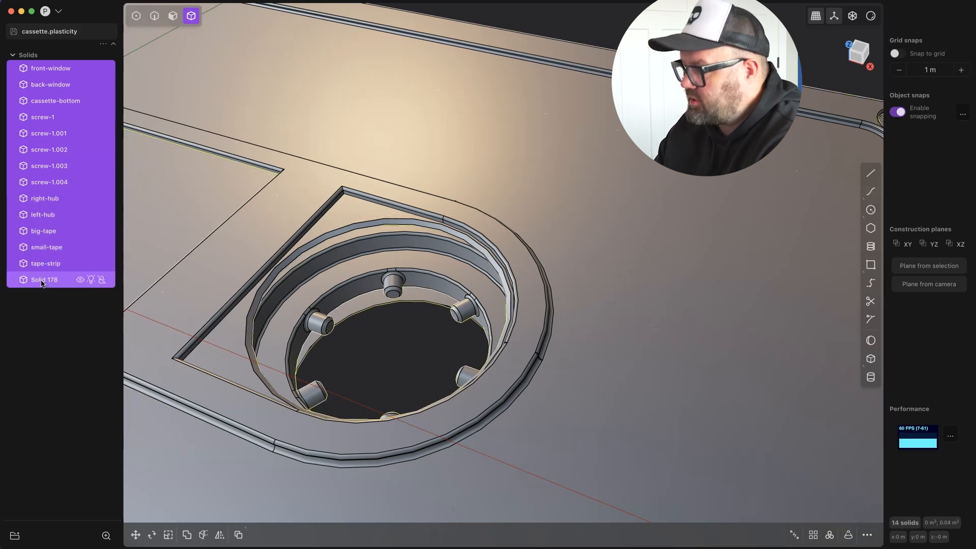
Export all solids in Wavefront OBJ format with ngon topology, replacing Cassette.obj in the Cassette folder.
left_click(55, 11)
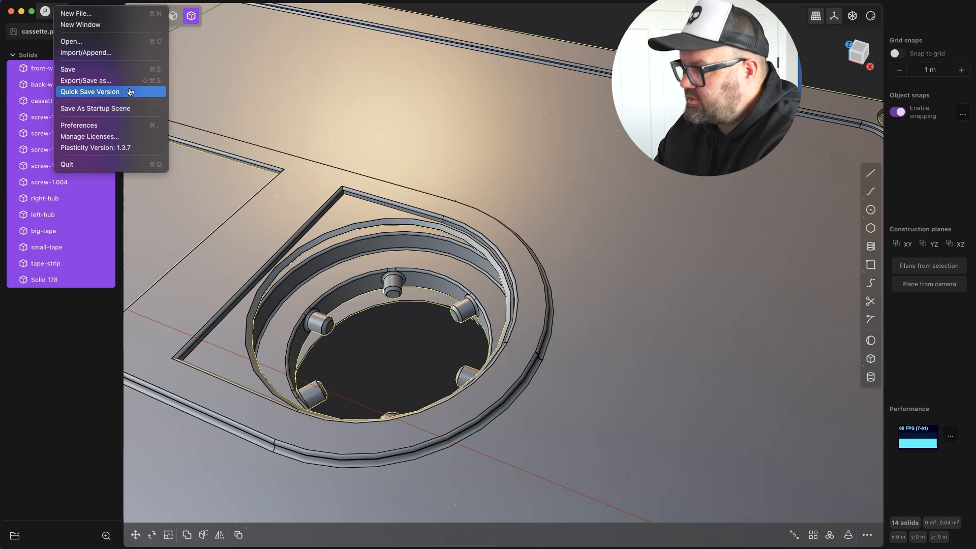
left_click(86, 81)
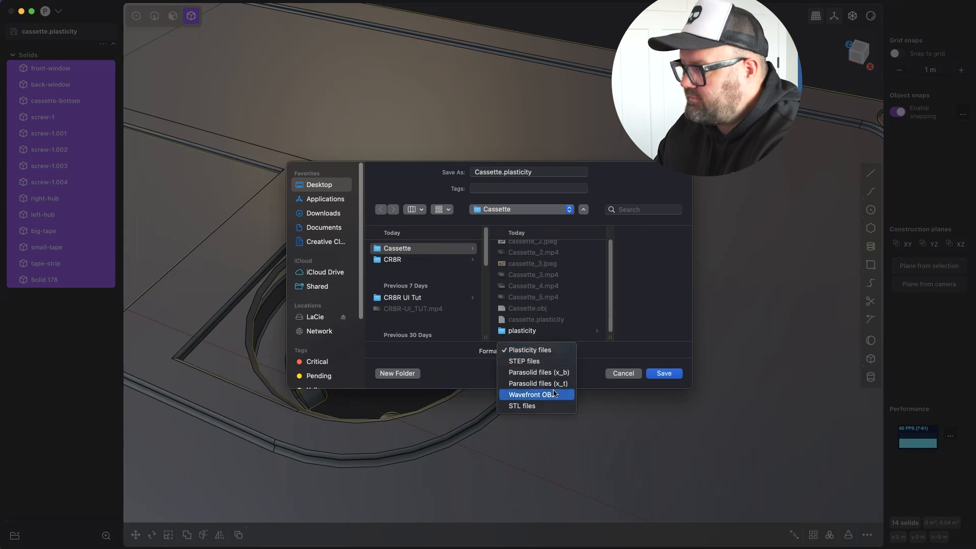
left_click(659, 375)
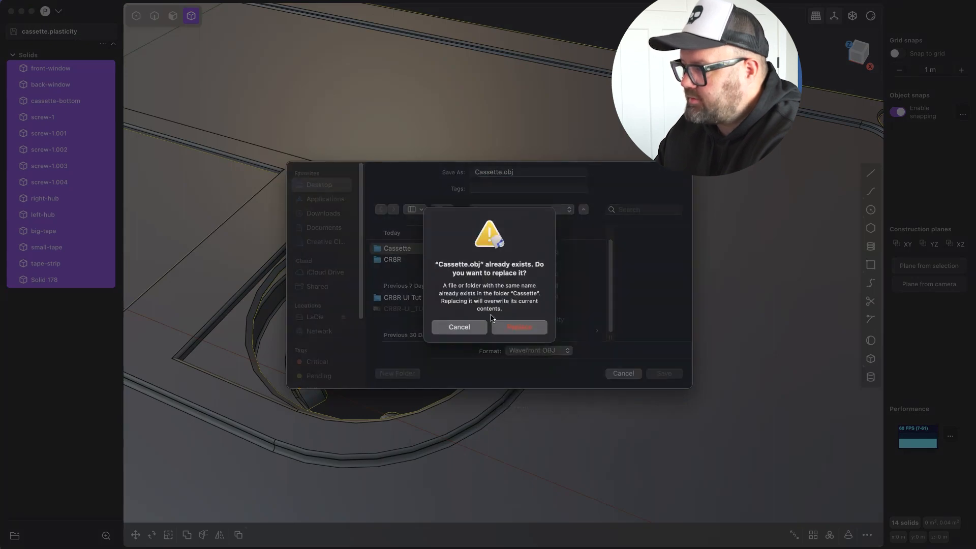
left_click(510, 328)
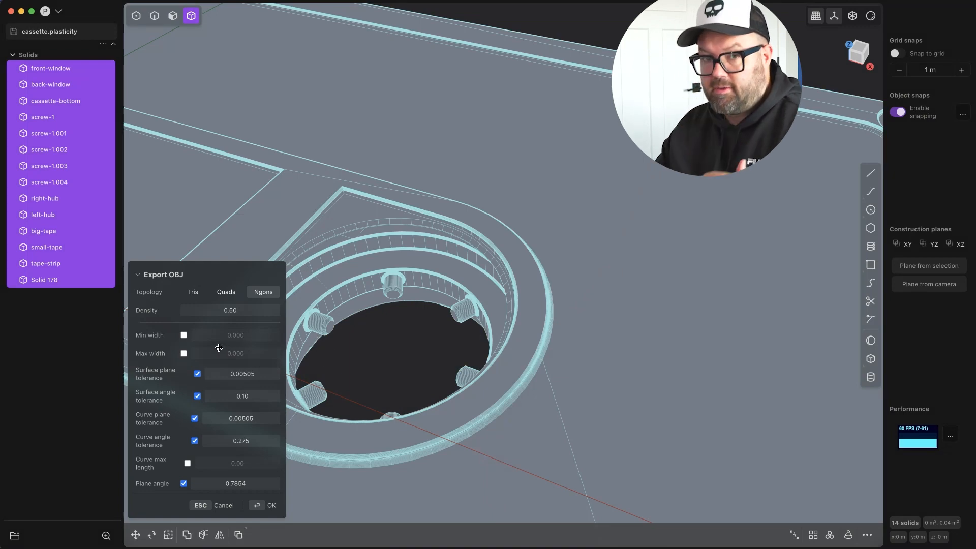
scroll(480, 278, "down", 6)
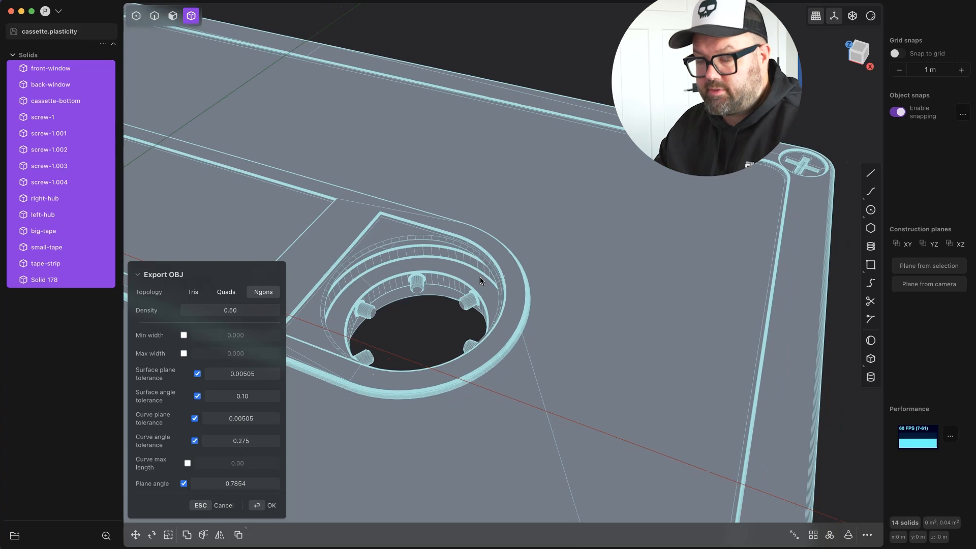
mouse_move(411, 264)
middle_mouse_down("shift")
mouse_move(434, 264)
mouse_move(365, 173)
mouse_move(315, 35)
mouse_move(321, 6)
mouse_move(389, 148)
mouse_move(414, 93)
mouse_move(625, 76)
mouse_move(668, 191)
mouse_move(634, 218)
mouse_move(299, 258)
mouse_move(174, 296)
mouse_move(100, 295)
middle_mouse_up("shift")
key("Return")
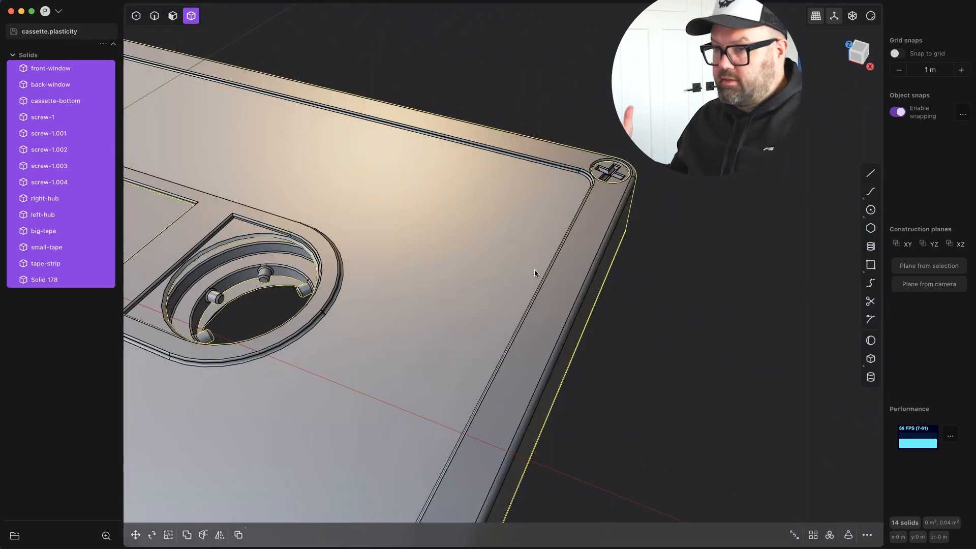
Switch to Finder, open the desktop's Cassette folder and preview the exported Cassette.obj from different angles.
key("super+Tab")
key("super+Tab")
key("super+Tab")
key("super+Tab")
scroll(585, 397, "down", 1)
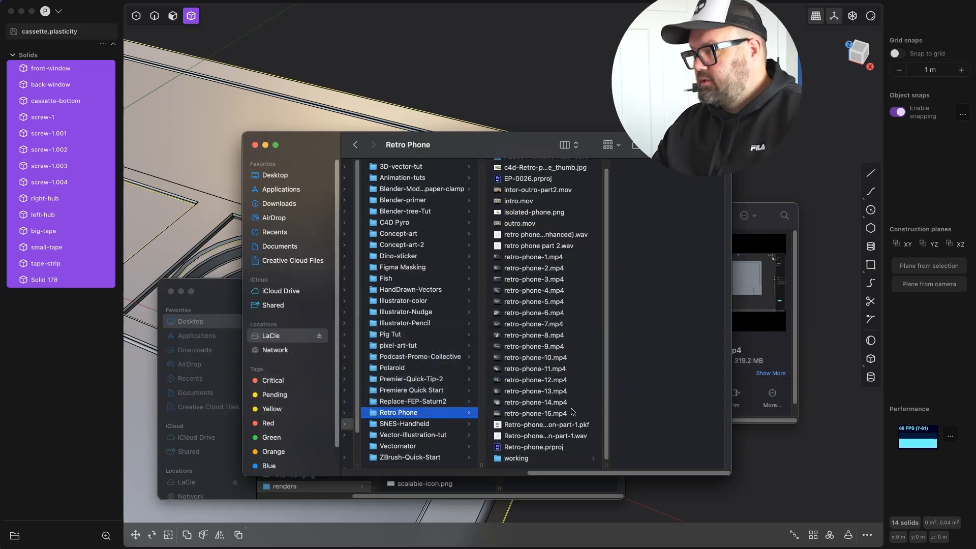
scroll(555, 277, "up", 1)
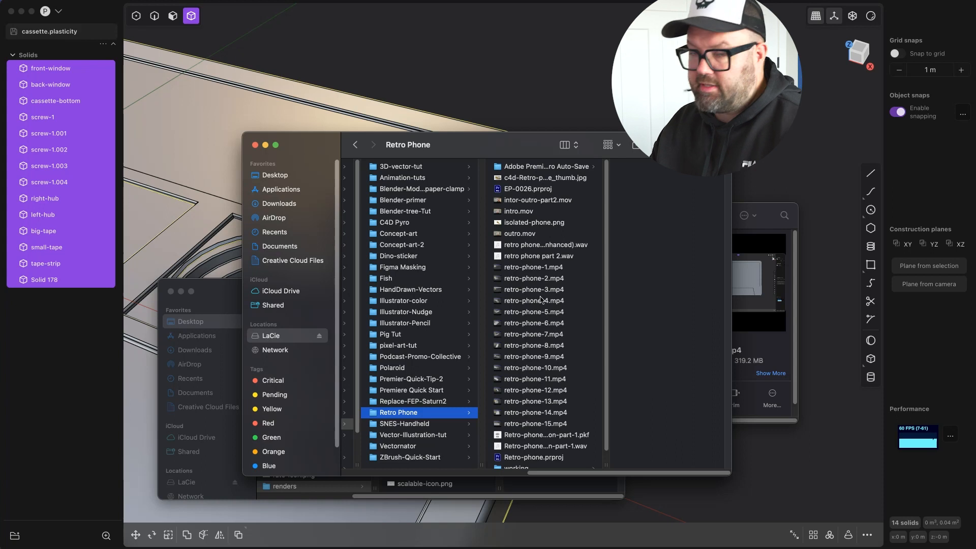
left_click(276, 175)
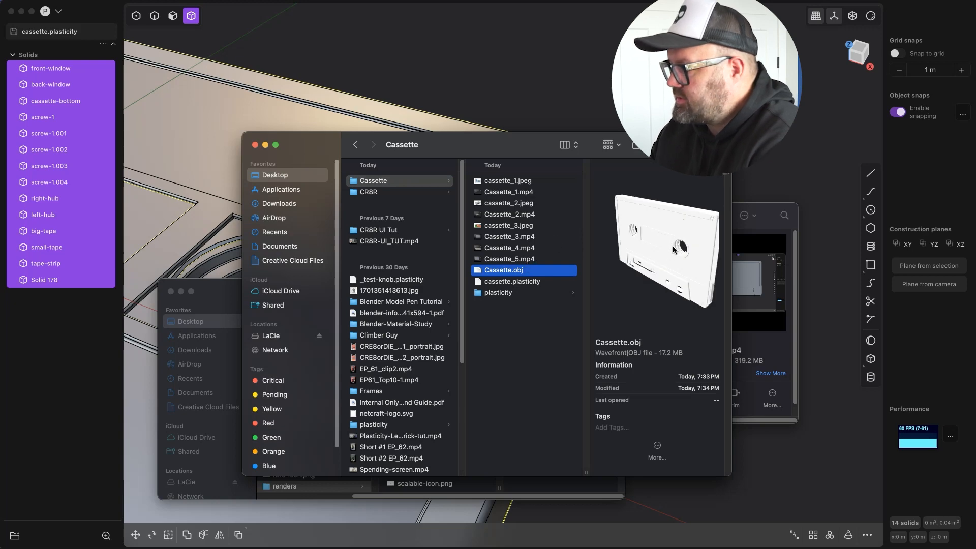
key("space")
left_click_drag(621, 367, 386, 376)
key("space")
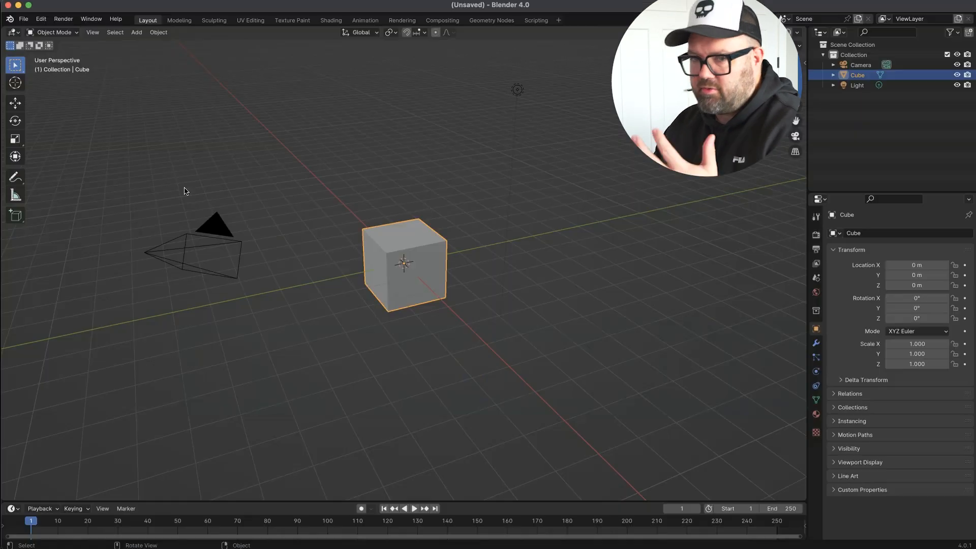
Switch to Blender and import Cassette.obj as a Wavefront file from the desktop's Cassette folder.
left_click(23, 19)
mouse_move(47, 163)
left_click(187, 202)
left_click(306, 188)
double_click(389, 242)
left_click(391, 180)
key("Return")
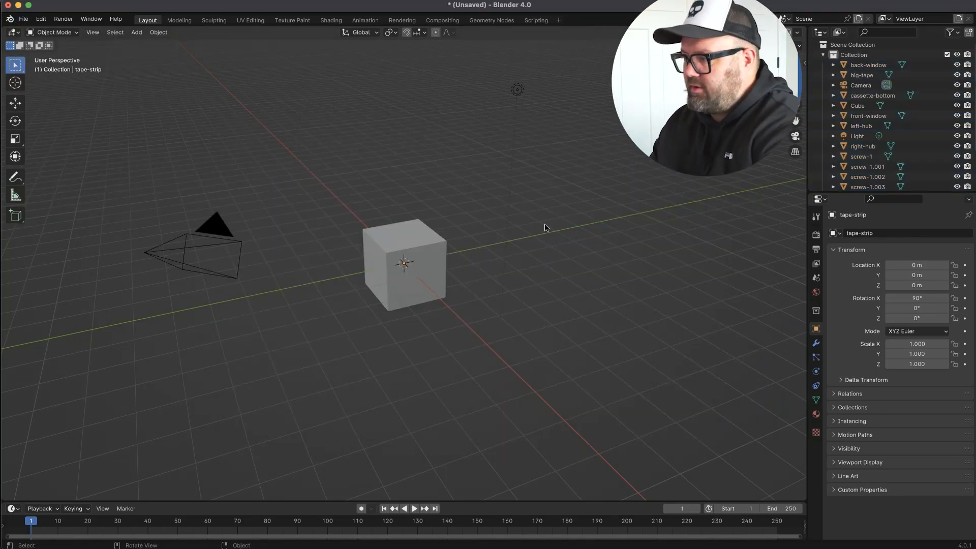
Delete the default cube and frame the imported back-window object in the viewport.
left_click(411, 264)
key("Delete")
left_click(869, 65)
left_click(100, 33)
left_click(111, 99)
Select the cassette shell Solid_178 and isolate it in local view.
scroll(464, 215, "down", 3)
middle_click_drag(464, 216, 508, 203)
left_click(557, 144)
scroll(443, 179, "down", 5)
scroll(442, 179, "up", 10)
middle_click_drag(631, 82, 616, 164)
scroll(616, 164, "down", 8)
middle_click_drag(546, 283, 422, 132)
scroll(478, 239, "down", 6)
left_click(422, 133)
key("slash")
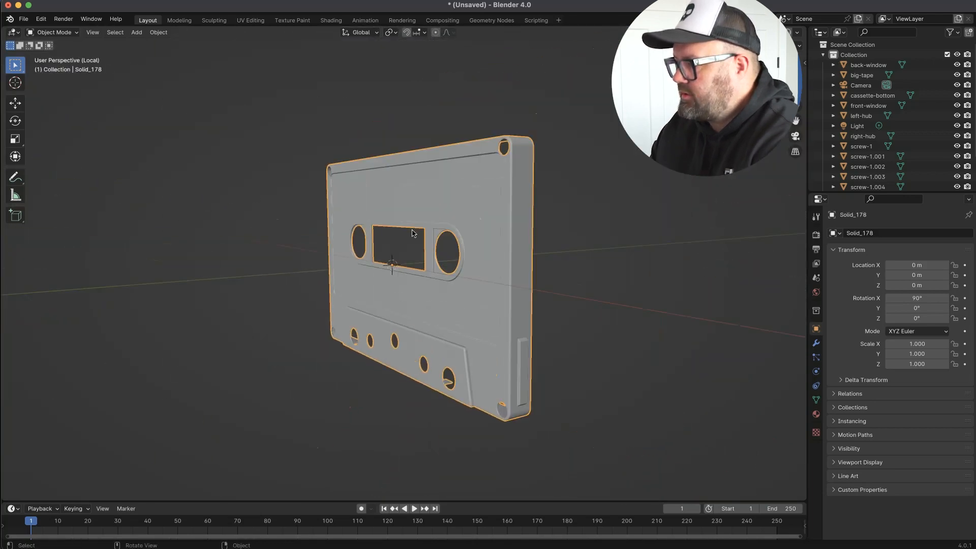
Select the edge loops around the shell's right hub hole and bevel them with 2 segments.
scroll(425, 273, "up", 6)
key("Tab")
middle_click_drag(425, 272, 220, 280)
key("2")
left_click(160, 285, "ctrl+alt")
middle_click_drag(160, 285, 264, 325)
right_click(264, 325)
left_click(236, 530)
left_click(259, 389, "alt")
middle_click_drag(236, 457, 177, 290)
scroll(177, 289, "down", 5)
scroll(262, 264, "up", 7)
middle_click_drag(261, 264, 389, 293)
key("ctrl+b")
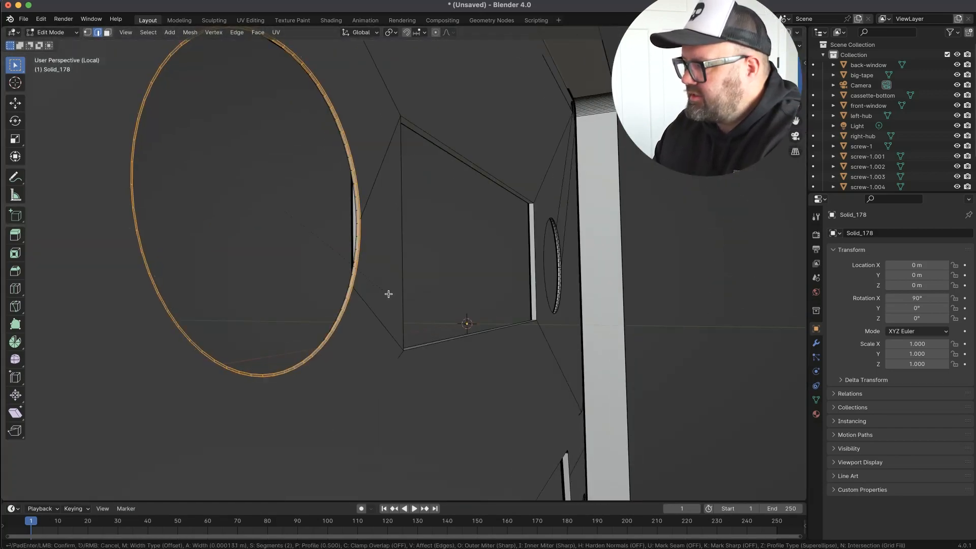
left_click(106, 485)
Scale the selected rim of the right hub hole from the front view.
middle_click_drag(307, 300, 342, 228)
left_click(430, 201, "alt")
key("KP_1")
middle_click_drag(430, 201, 572, 221, "shift")
key("s")
left_click(611, 148)
Leave local view to show the whole cassette and move the selected hub-hole rim along Y.
middle_click_drag(473, 196, 580, 284)
key("slash")
key("g")
key("z")
middle_click_drag(686, 385, 561, 250)
key("y")
left_click(514, 240)
left_click(620, 249)
Inspect the reshaped right hub-hole rim against the hub and the rest of the cassette from different angles.
middle_click_drag(605, 286, 522, 305)
scroll(598, 275, "down", 6)
scroll(584, 248, "up", 6)
middle_click_drag(458, 285, 493, 251)
key("KP_1")
scroll(560, 223, "down", 8)
key("Tab")
middle_click_drag(549, 239, 583, 224)
scroll(587, 198, "up", 6)
scroll(588, 244, "down", 8)
key("Tab")
scroll(508, 244, "up", 5)
right_click(449, 311)
key("Tab")
scroll(589, 254, "down", 6)
middle_click_drag(600, 270, 618, 249)
key("Tab")
Select the rim faces of the right hub hole and compare them with the left hub hole from the front.
key("Tab")
middle_click_drag(617, 249, 465, 227)
scroll(480, 441, "down", 10)
scroll(465, 227, "up", 3)
scroll(465, 228, "up", 5)
key("Tab")
key("3")
left_click(460, 248, "alt")
left_click(461, 323, "alt")
key("Tab")
middle_click_drag(461, 323, 550, 257)
key("KP_1")
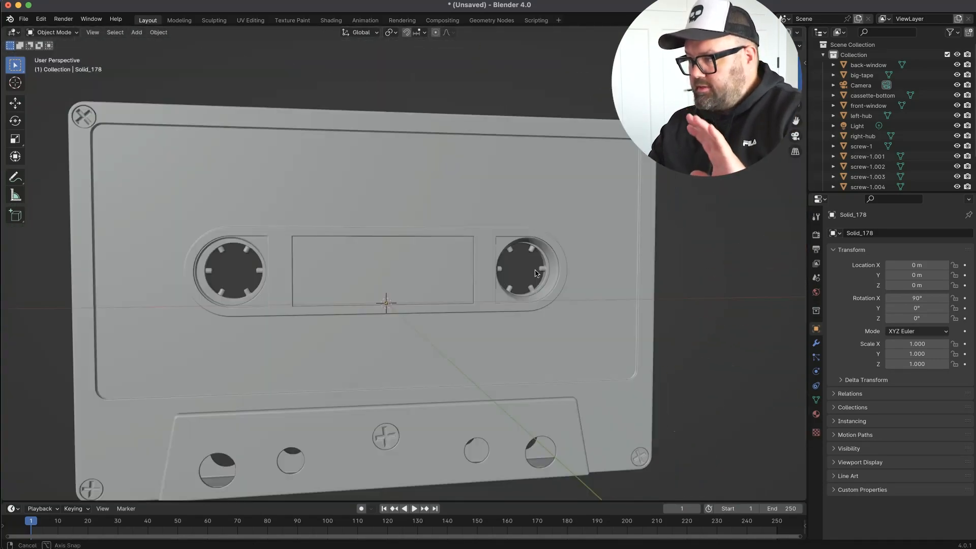
scroll(523, 295, "down", 2)
middle_click_drag(467, 348, 470, 258)
key("KP_1")
key("Tab")
scroll(466, 331, "up", 8)
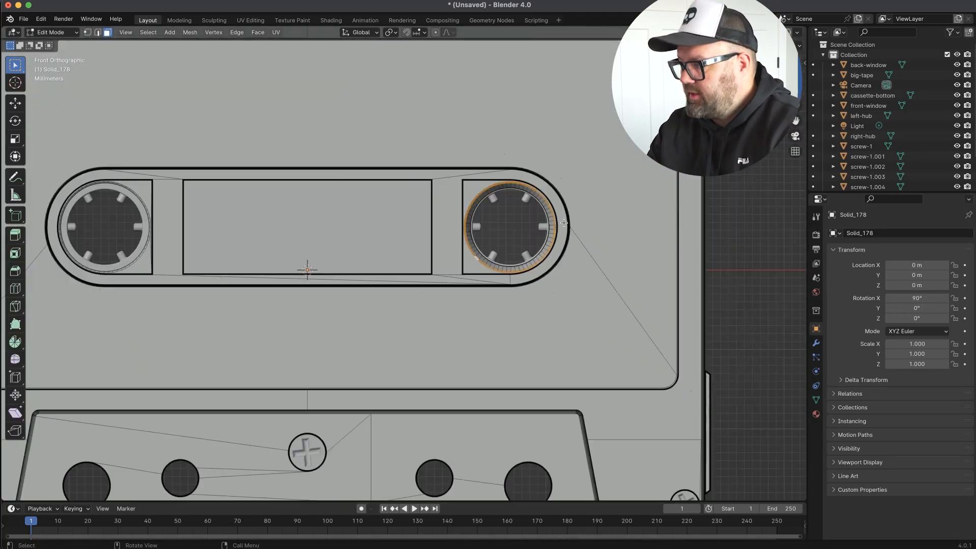
Isolate the shell in local view again and examine the face loops on the right hub hole's rim.
middle_click_drag(466, 331, 407, 229)
key("Tab")
key("slash")
key("Tab")
left_click(219, 273, "alt")
scroll(218, 273, "up", 4)
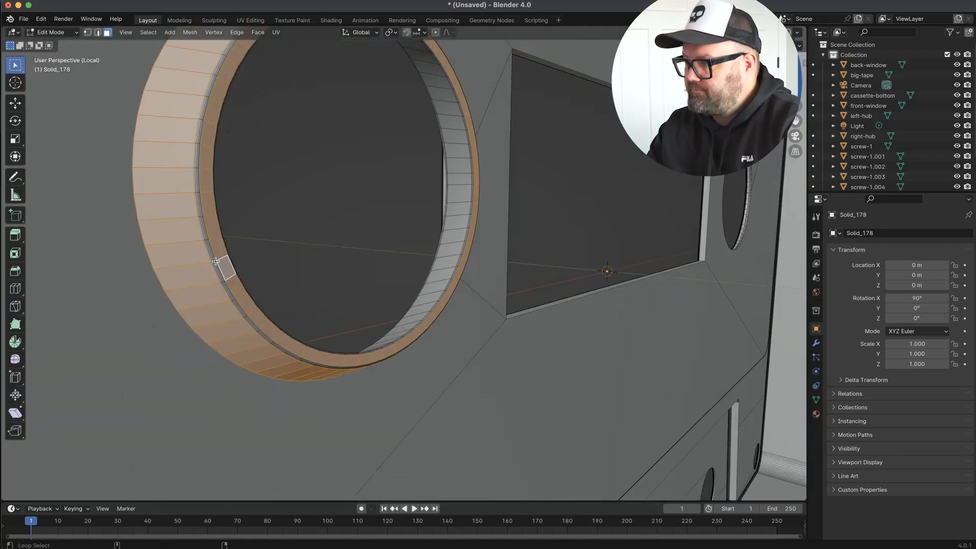
key("alt+a")
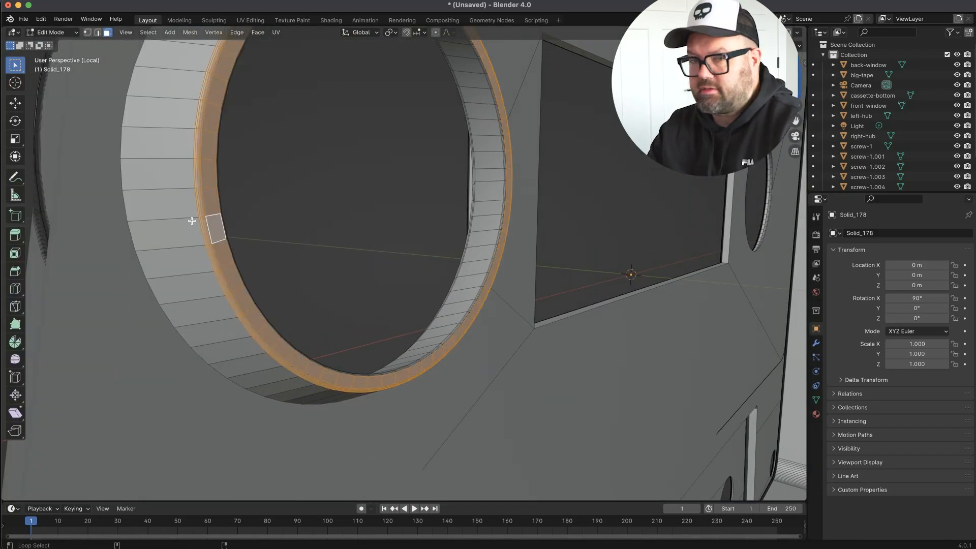
Box-select the shell's centre edges in front view using edge selection with X-ray turned on.
scroll(286, 212, "down", 8)
middle_click_drag(350, 209, 279, 198)
key("KP_1")
middle_click_drag(236, 361, 424, 304, "shift")
left_click(425, 303, "alt")
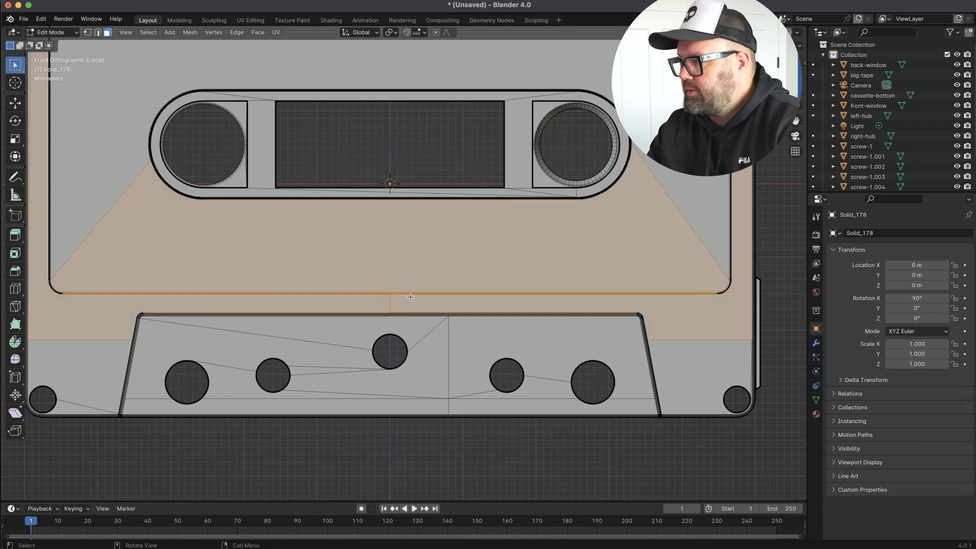
key("alt+a")
scroll(425, 350, "down", 2, "alt")
scroll(424, 351, "down", 3)
key("2")
key("alt+z")
key("b")
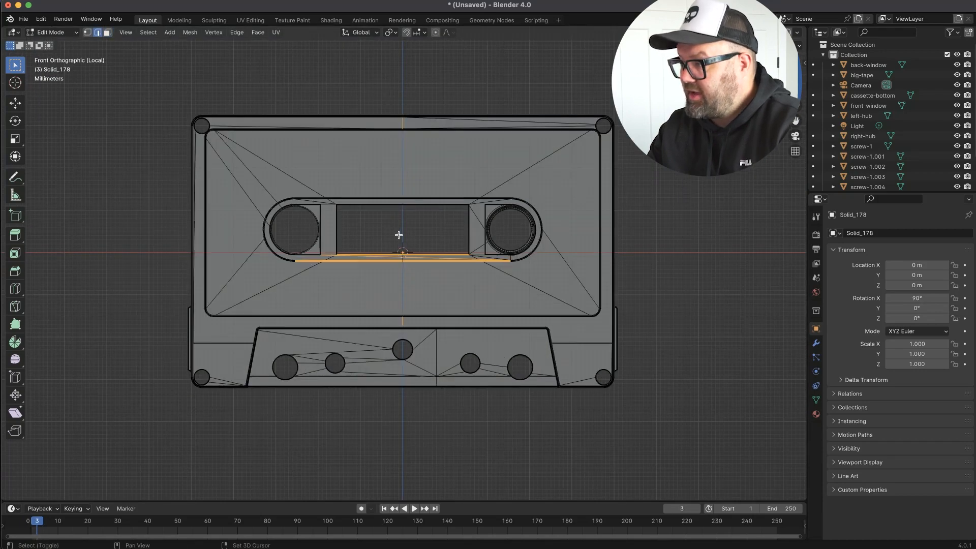
Examine the shell's vertical centre edge above the middle screw hole.
scroll(401, 238, "up", 1)
scroll(401, 332, "up", 9)
middle_click_drag(401, 326, 345, 246)
key("KP_1")
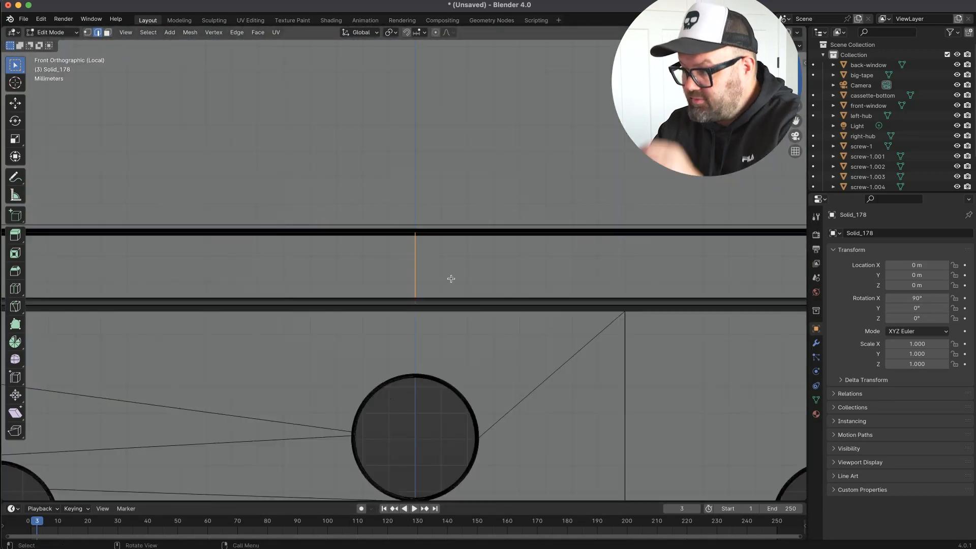
key("g")
key("g")
Select all faces of the shell and bisect the mesh along its vertical centre line.
scroll(381, 266, "down", 7)
scroll(362, 203, "down", 5)
key("3")
key("a")
left_click_drag(16, 311, 49, 323)
left_click_drag(203, 249, 418, 183)
key("ctrl+z")
key("ctrl+z")
key("Tab")
key("Tab")
key("a")
mouse_move(399, 381)
left_mouse_down()
mouse_move(361, 83)
mouse_move(391, 366)
left_mouse_up()
key("ctrl+z")
key("alt+a")
scroll(409, 335, "up", 1)
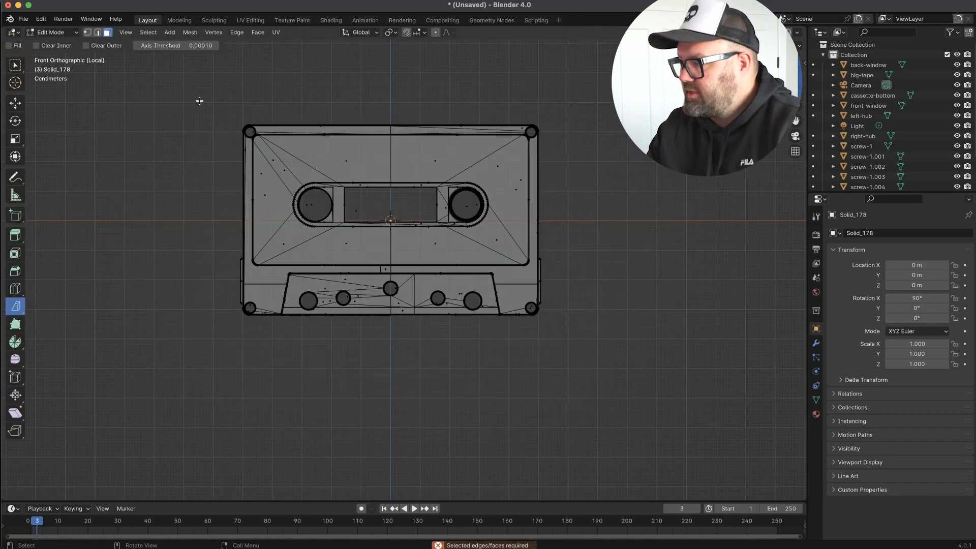
Box-select the shell's left half up to the centre line and delete it.
key("w")
left_click_drag(203, 88, 388, 350)
scroll(391, 291, "up", 14)
middle_click_drag(392, 201, 408, 211, "shift")
scroll(349, 225, "up", 2)
middle_click_drag(394, 427, 394, 224, "shift")
scroll(341, 211, "down", 8)
key("x")
key("Escape")
scroll(473, 396, "down", 5)
key("alt+z")
key("x")
left_click(399, 246)
key("KP_1")
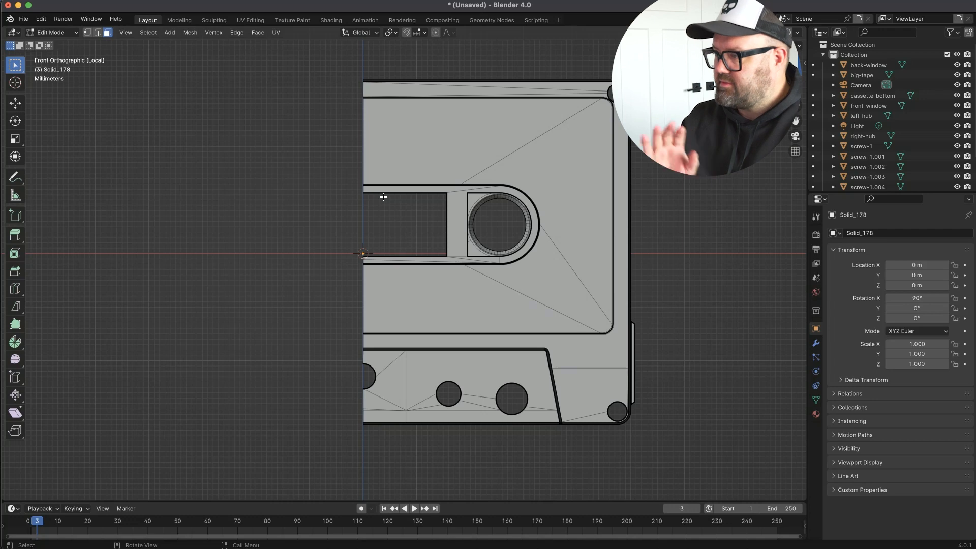
key("F3")
type("mirror")
left_click(431, 245)
key("super+z")
Duplicate the remaining right half, mirror the copy and move it along X to meet the original at the centre.
key("shift+d")
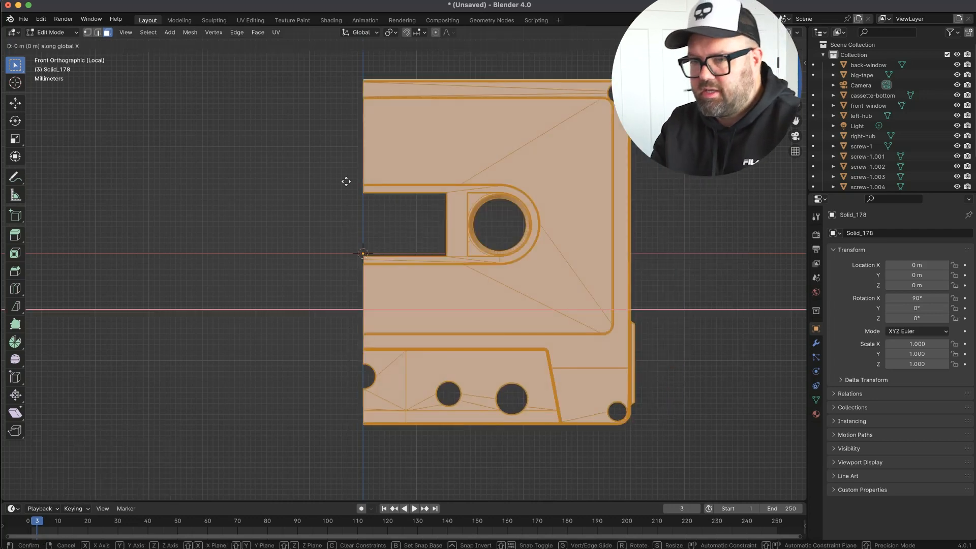
key("x")
left_click(325, 175)
key("F3")
left_click(436, 200)
key("g")
key("x")
left_click(388, 204)
Select the linked geometry of the mirrored half and nudge it along X against the centre seam.
key("1")
left_click_drag(360, 71, 367, 428)
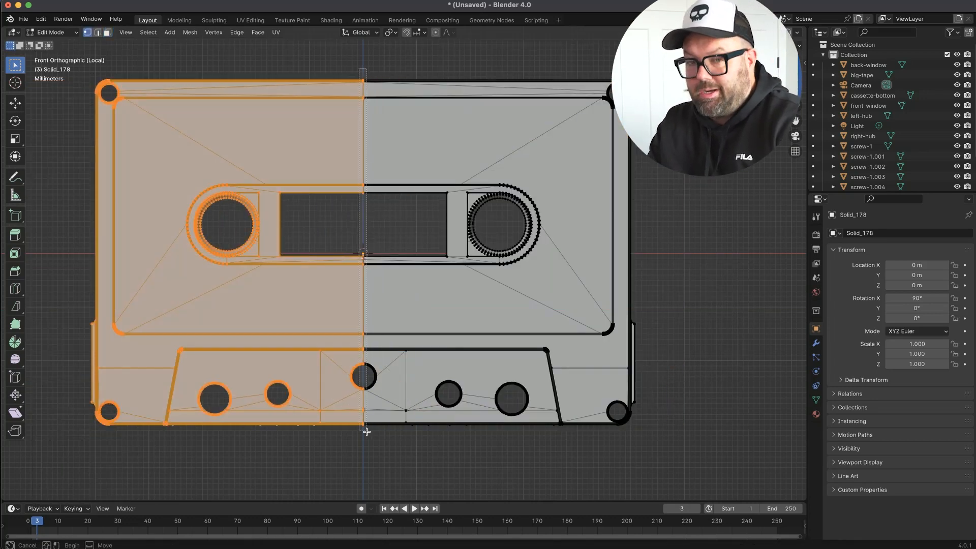
scroll(366, 390, "up", 11)
key("ctrl+l")
scroll(361, 283, "down", 6)
scroll(396, 278, "up", 9)
key("g")
key("z")
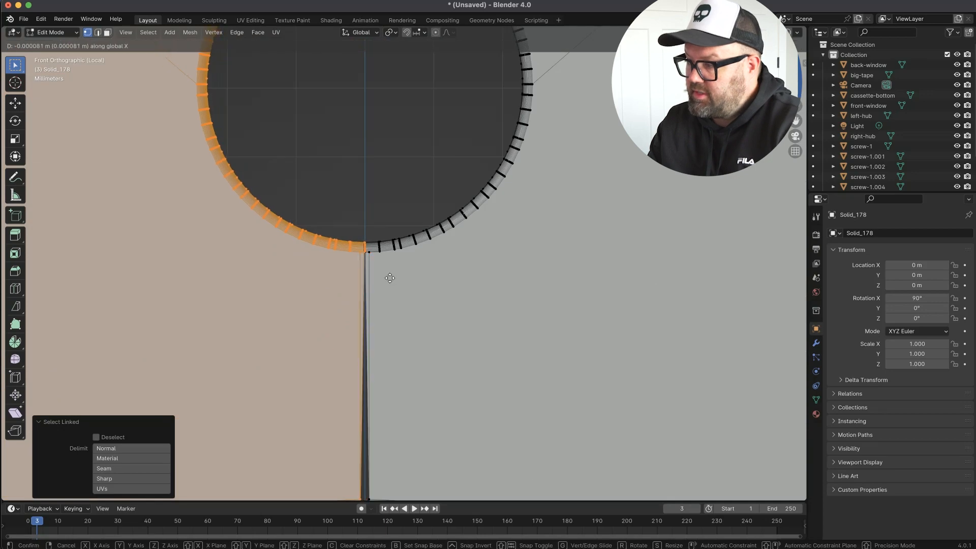
left_click(390, 278)
Select the vertices along the centre seam and flatten them by scaling X to 0.
scroll(399, 279, "up", 3)
left_click_drag(333, 209, 344, 241)
scroll(417, 243, "down", 2)
key("s")
key("x")
key("0")
key("Return")
scroll(383, 240, "up", 10)
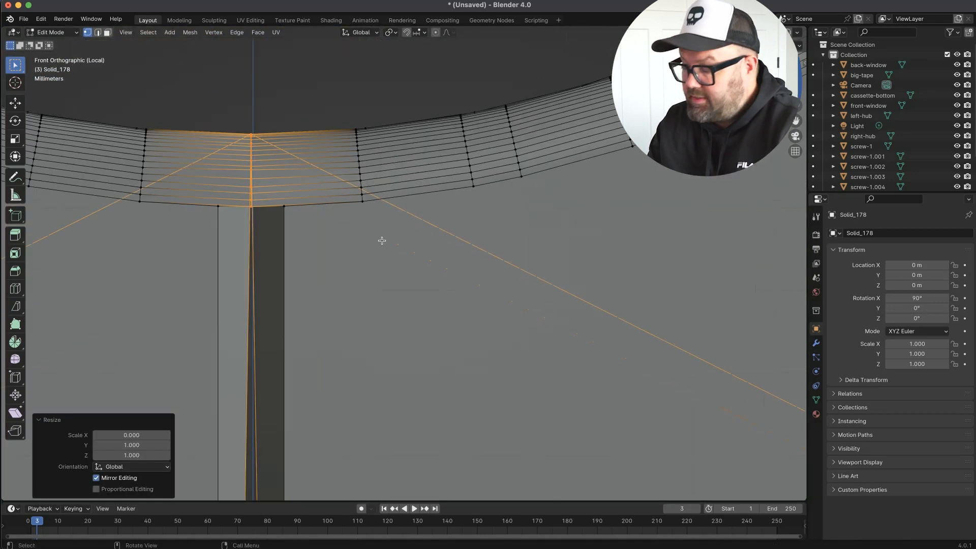
Inspect how the flattened seam vertices line up beneath the middle screw hole.
scroll(300, 234, "down", 12)
middle_click_drag(300, 234, 438, 248)
scroll(325, 244, "up", 5)
scroll(356, 254, "down", 3)
left_click(392, 259)
key("KP_1")
scroll(377, 270, "up", 5)
scroll(377, 270, "up", 4)
left_click_drag(605, 196, 624, 138)
middle_click_drag(698, 172, 579, 253, "shift")
scroll(579, 252, "up", 5)
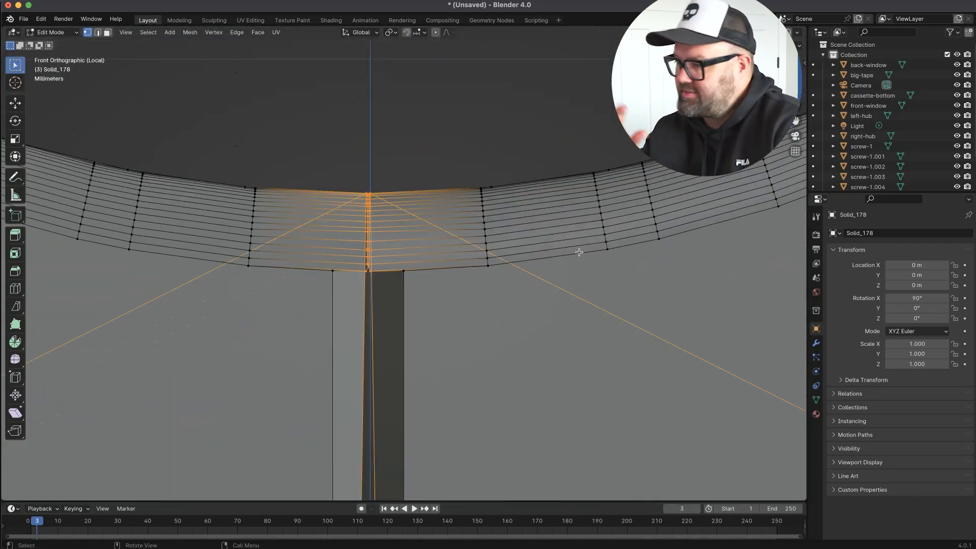
Merge the centre-seam vertices by distance to join the two shell halves.
left_click(367, 219)
key("m")
key("b")
left_click(385, 336)
scroll(390, 322, "down", 3)
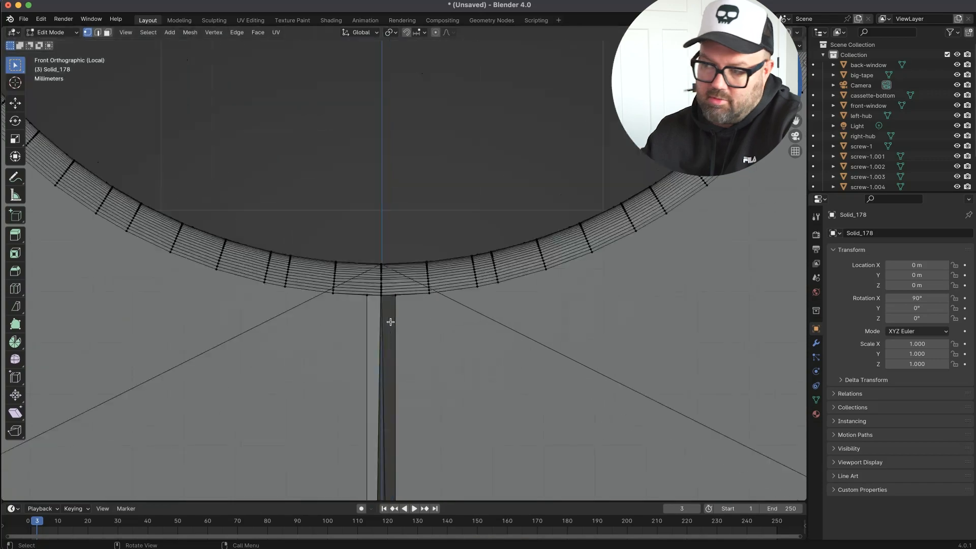
Move the seam vertex at the lower rim of the middle hole by about 0.000063 m in X and -0.00003 m in Z.
scroll(391, 330, "up", 4)
left_click(404, 255)
key("g")
middle_click_drag(388, 274, 411, 370)
scroll(408, 295, "down", 6)
scroll(407, 299, "up", 5)
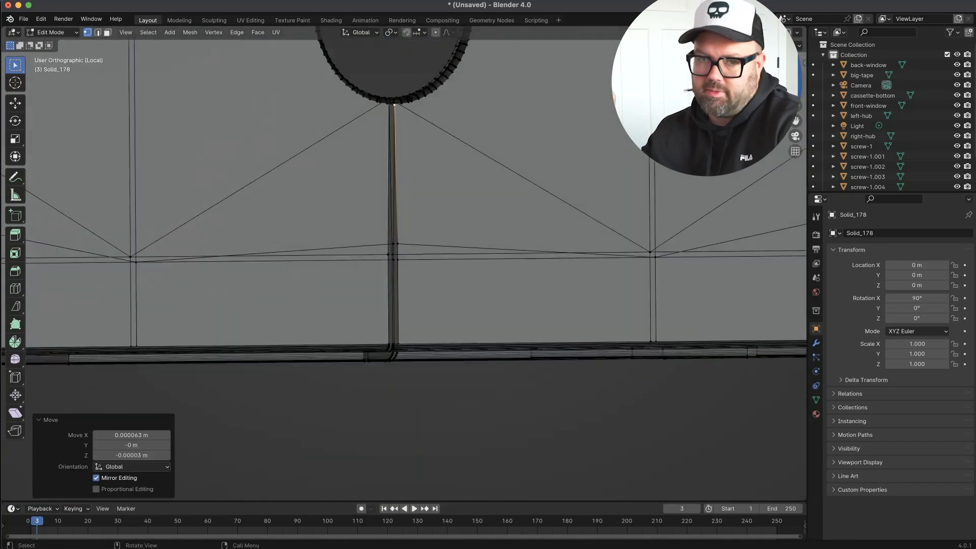
Flatten the selected seam vertices to 0 and merge them by distance, working from the back side of the shell.
key("ctrl+KP_1")
key("ctrl+l")
key("0")
key("Return")
key("m")
key("b")
left_click(457, 303)
middle_click_drag(458, 303, 421, 314, "shift")
scroll(422, 314, "up", 4)
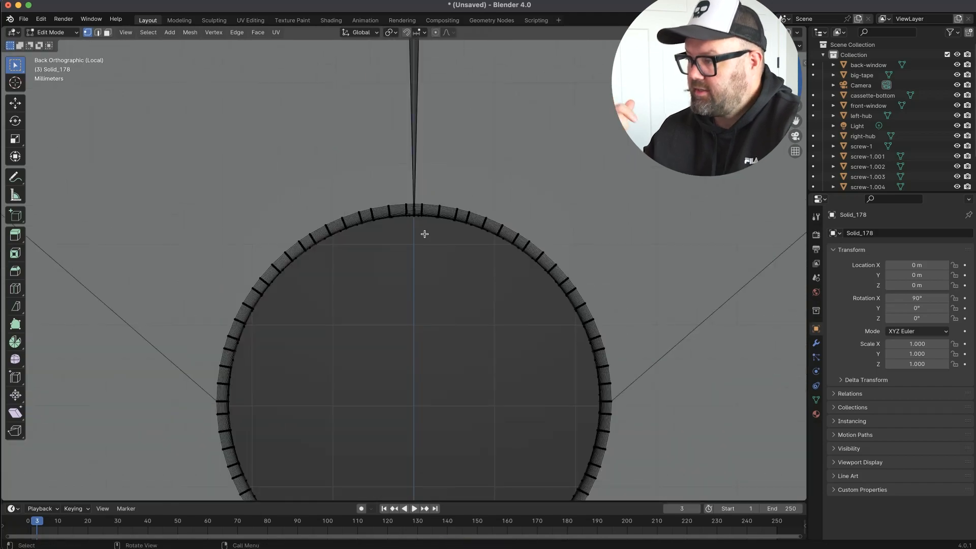
Box-select the remaining vertices along the centre seam, flatten them along X and merge them by distance.
middle_click_drag(412, 39, 563, 306)
left_click_drag(563, 307, 526, 57, "shift")
scroll(563, 306, "down", 8)
left_click_drag(585, 119, 622, 231, "shift")
middle_click_drag(610, 305, 426, 360)
key("KP_1")
key("s")
key("x")
left_click(604, 242)
key("m")
key("b")
Show the whole cassette again, reselect the shell and isolate it for further mesh editing.
key("Tab")
key("alt+z")
key("slash")
scroll(403, 340, "down", 6)
scroll(502, 370, "up", 4)
left_click(435, 379)
key("slash")
key("Tab")
Select the edge loop around the large hole's rim, scale it, and return to Object Mode.
scroll(436, 379, "up", 8)
left_click(449, 429, "alt+shift")
left_click(325, 428, "alt+shift")
middle_click_drag(325, 427, 511, 436)
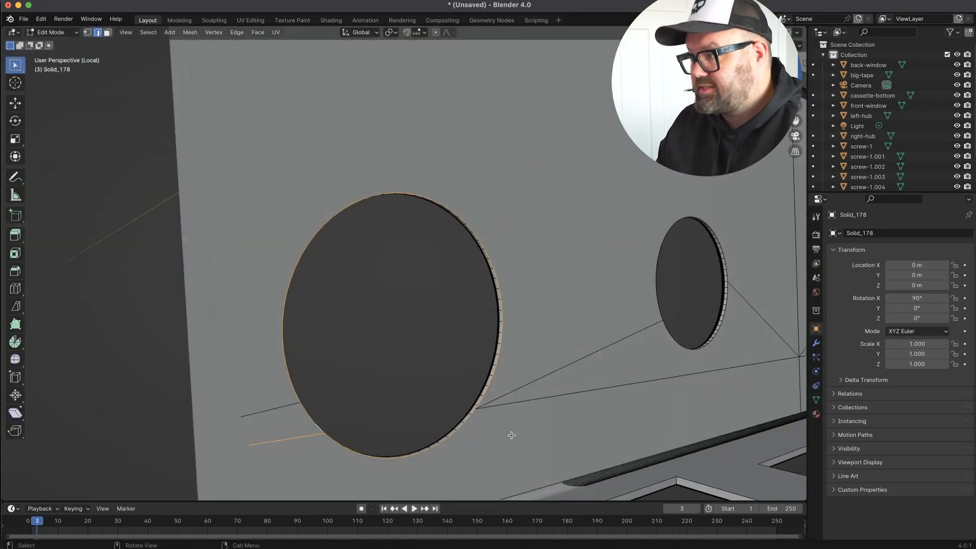
scroll(514, 436, "down", 4)
left_click(514, 436)
left_click(470, 426)
middle_click_drag(287, 426, 356, 478)
key("s")
left_click(499, 428)
scroll(324, 438, "down", 15)
scroll(324, 438, "down", 15)
key("Tab")
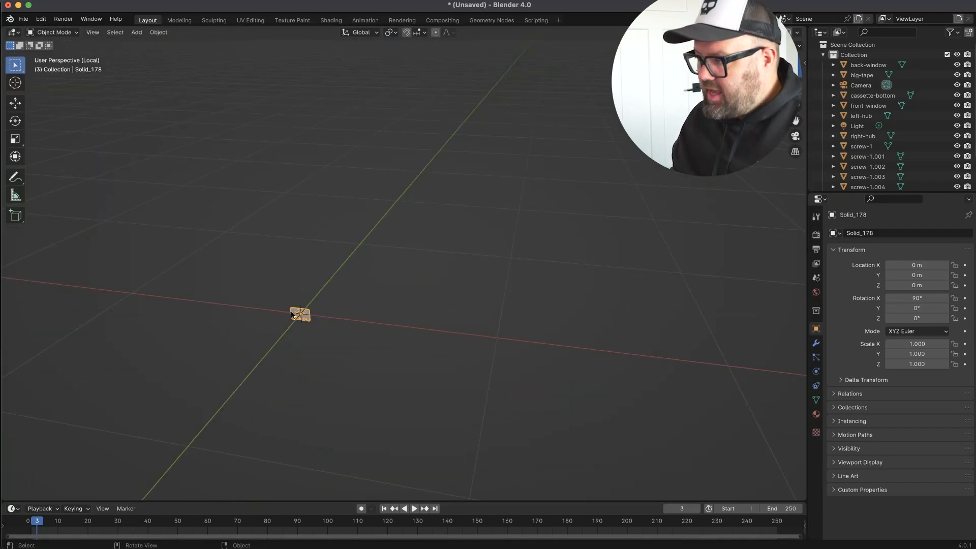
Leave the isolated view, add an empty to the scene and set its size to 0.1.
key("slash")
left_click(584, 254)
key("shift+a")
mouse_move(584, 308)
left_click(634, 307)
double_click(934, 260)
type("0.1")
Select all the cassette parts together with the empty and parent the parts to it.
left_click(867, 66)
left_click(867, 180, "shift")
left_click(859, 90, "ctrl")
left_click(859, 106, "ctrl")
key("ctrl+p")
left_click(636, 211)
Scale the empty by 10 to enlarge the entire cassette.
left_click(382, 257)
key("s")
key("1")
key("0")
key("Return")
Isolate the enlarged cassette shell and open its mesh for editing in vertex mode.
middle_click_drag(327, 83, 328, 302)
left_click(329, 320)
key("slash")
key("Tab")
scroll(211, 419, "up", 13)
key("1")
Use Vertex Slide to slide vertices along their edges beside the holes in the shell's lower trapezoidal panel.
left_click(327, 300)
left_click_drag(15, 377, 68, 401)
left_click_drag(335, 319, 324, 302)
middle_click_drag(325, 302, 244, 305)
left_click_drag(323, 297, 327, 300)
middle_click_drag(326, 300, 402, 284)
left_click(264, 314)
left_click_drag(265, 313, 286, 341)
middle_click_drag(286, 341, 648, 259)
scroll(353, 289, "down", 13)
key("2")
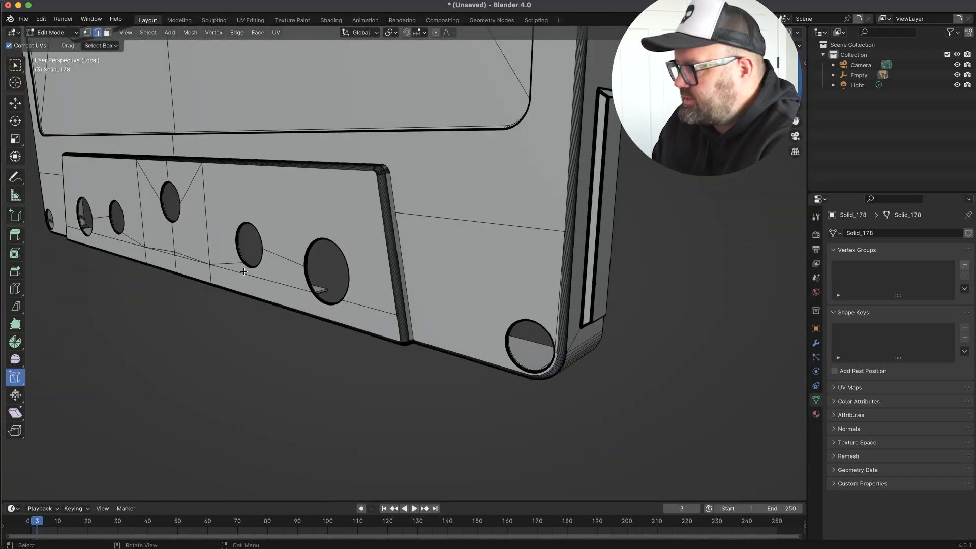
Slide the remaining stray vertices near the panel's hole together and merge them at their centre.
middle_click_drag(168, 246, 164, 273)
scroll(165, 239, "up", 6)
middle_click_drag(166, 239, 488, 223)
scroll(513, 222, "up", 5)
key("1")
left_click_drag(514, 223, 497, 208)
key("m")
key("c")
middle_click_drag(502, 212, 549, 229)
left_click(506, 252)
Select the rim faces of the large hole on the lower panel, duplicate them in place and extrude the copy.
scroll(505, 252, "down", 8)
key("3")
left_click(663, 327, "alt")
key("shift+d")
right_click(690, 353)
key("e")
left_click(638, 232)
left_click(16, 65)
middle_click_drag(626, 229, 605, 209)
Place the rim ring around the neighbouring smaller hole in front view and scale it to about 0.842.
key("KP_1")
scroll(538, 224, "down", 10)
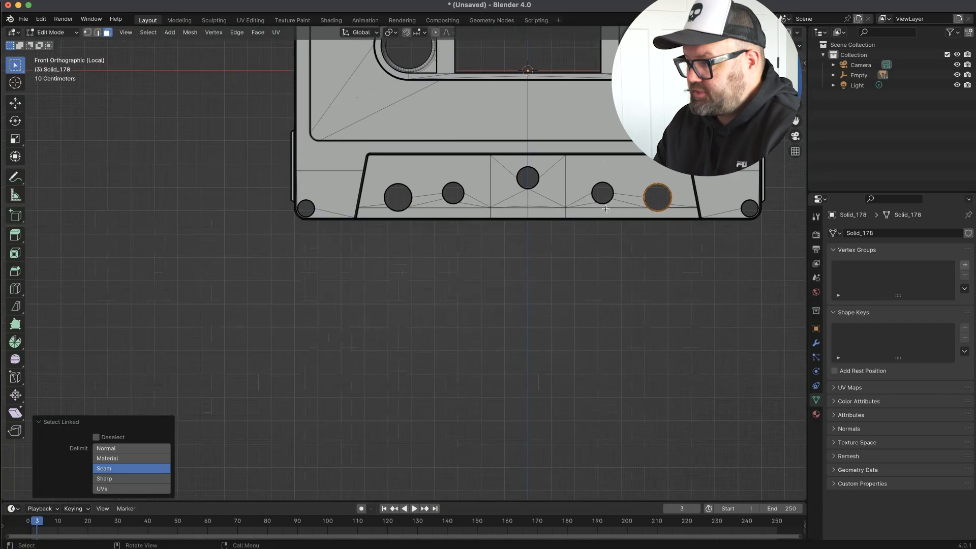
left_click(633, 247)
scroll(618, 179, "up", 12)
key("s")
left_click(633, 216)
scroll(542, 238, "up", 3)
middle_click_drag(543, 237, 562, 160, "shift")
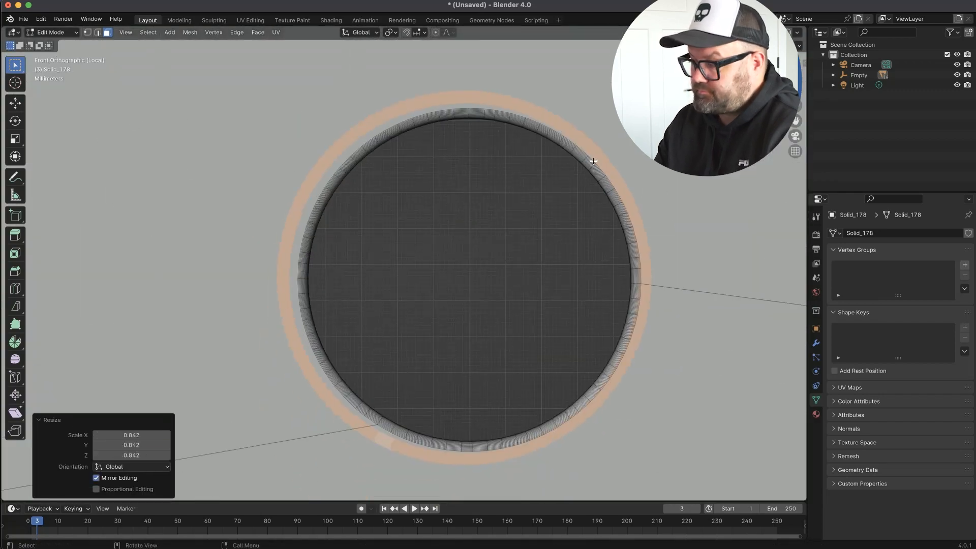
Align the ring with the smaller hole and move it by about -0.000875 m along Y.
left_click(628, 165)
middle_click_drag(628, 164, 626, 214)
left_click(638, 144)
middle_click_drag(638, 144, 623, 117)
key("g")
key("y")
left_click(605, 203)
middle_click_drag(605, 203, 427, 257)
Scale the ring from the back view so it fits the smaller hole's rim.
scroll(588, 277, "up", 5)
scroll(427, 257, "down", 6)
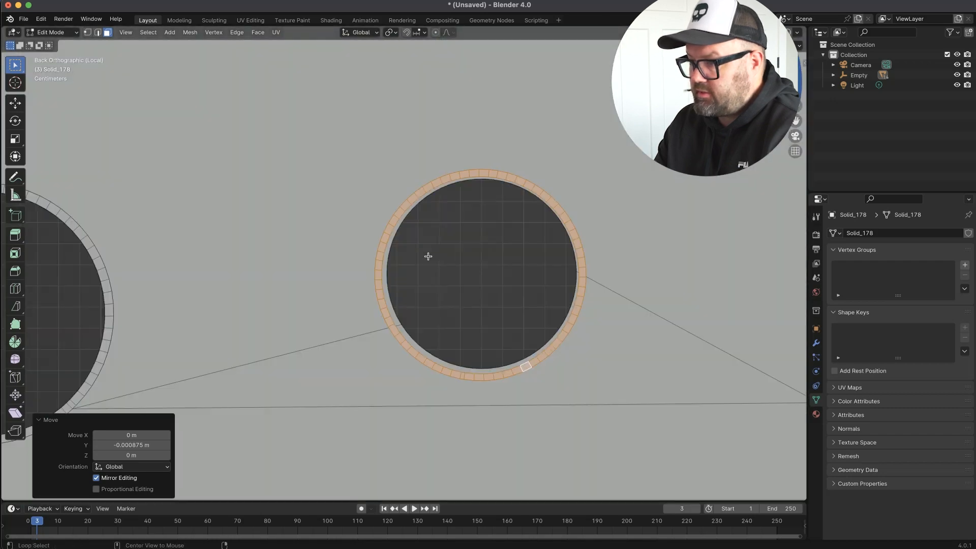
scroll(517, 314, "up", 2)
key("s")
middle_click_drag(656, 353, 522, 343)
Select the linked rim rings and place copies about -0.6394 m along X, with the small ring on the opposite small hole.
scroll(522, 344, "down", 5)
key("l")
right_click(522, 343)
left_click(503, 459)
key("KP_1")
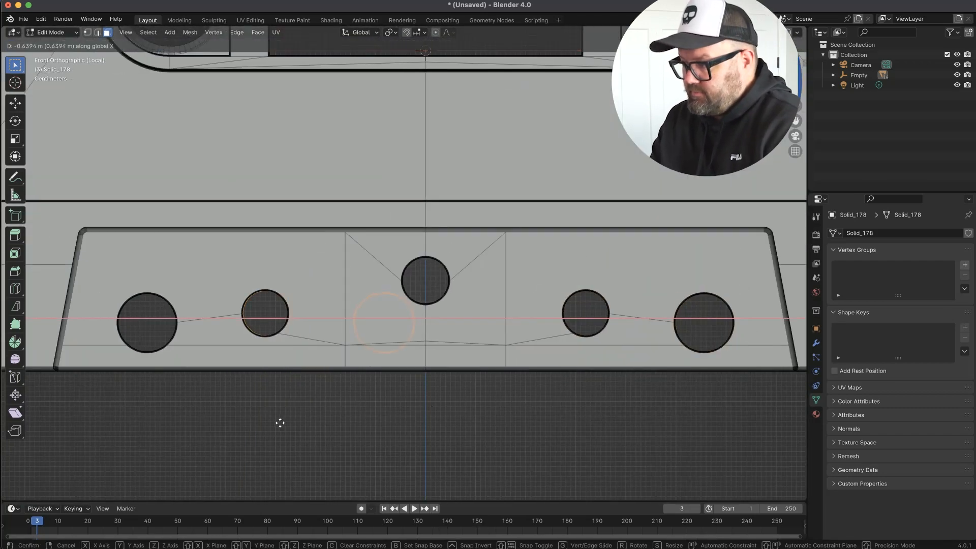
left_click(280, 423)
Move the larger copied ring across onto the opposite large hole at the panel's outer end.
key("alt+z")
left_click(128, 372)
key("alt+z")
middle_click_drag(203, 362, 366, 325)
scroll(615, 329, "up", 8)
key("2")
left_click(615, 329)
scroll(503, 322, "down", 8)
middle_click_drag(503, 322, 588, 323)
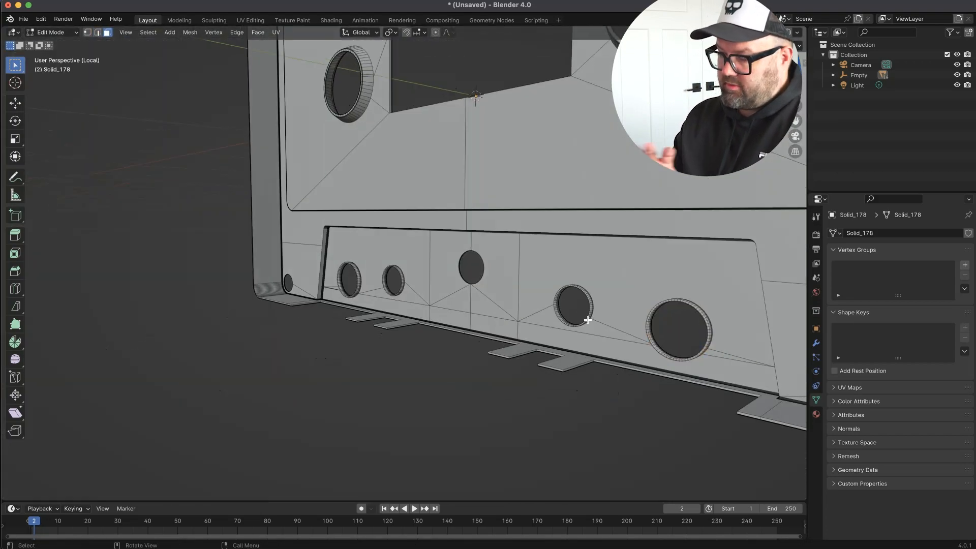
Select the whole rim ring of a small hole and place a duplicate at the central hole.
key("l")
key("shift+d")
left_click(521, 288)
Scale the duplicated ring to fit the central hole's rim, finishing with a scale factor of about 1.030.
scroll(520, 288, "up", 8)
key("s")
left_click(512, 314)
middle_click_drag(512, 314, 600, 325)
scroll(600, 325, "up", 8)
key("s")
left_click(647, 351)
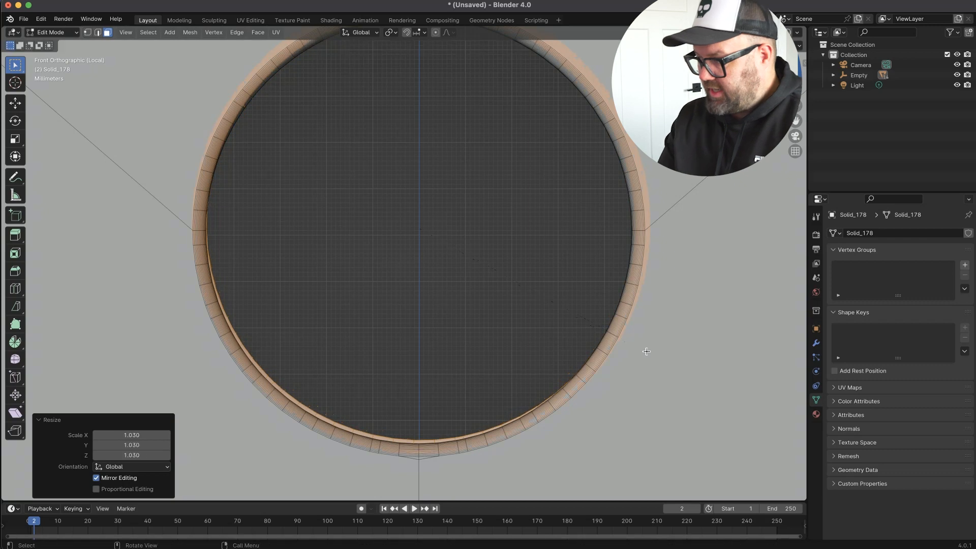
Return from the isolated view and select the linked rim ring of a shell hole in the full cassette.
left_click(642, 355)
scroll(642, 355, "down", 8)
key("Tab")
mouse_move(643, 355)
middle_mouse_down()
mouse_move(608, 400)
mouse_move(693, 470)
mouse_move(462, 310)
mouse_move(283, 310)
mouse_move(203, 294)
mouse_move(200, 352)
mouse_move(297, 381)
middle_mouse_up()
scroll(283, 310, "up", 8)
key("Tab")
left_click(200, 353)
key("l")
right_click(200, 352)
left_click(201, 362)
key("Tab")
Select the linked rim rings around the other shell holes to check how they sit.
key("Tab")
left_click(601, 233)
key("l")
middle_click_drag(601, 232, 238, 321)
key("l")
right_click(194, 204)
left_click(193, 201)
key("Tab")
scroll(274, 314, "up", 8)
Select the linked rim ring of a small hole, move it along Y, and return to object mode.
key("Tab")
key("l")
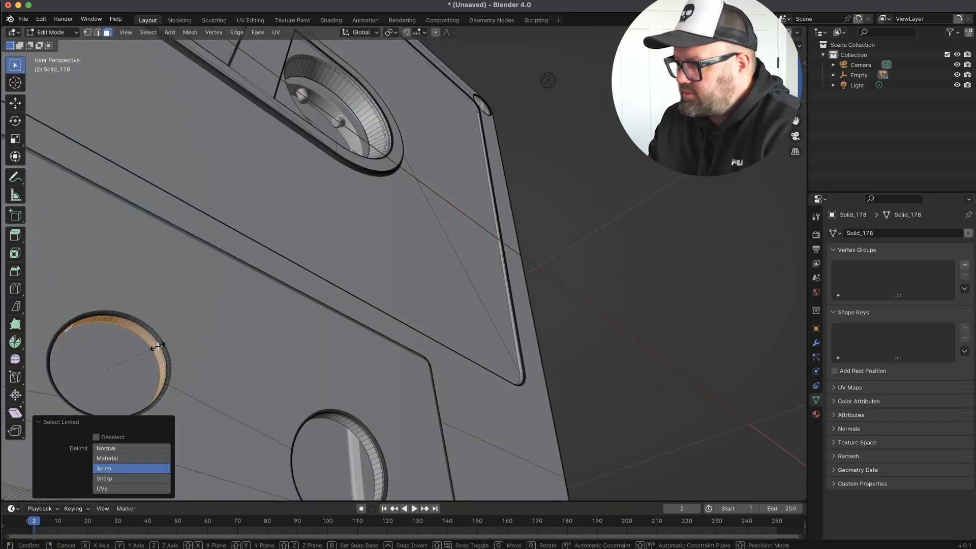
right_click(152, 349)
mouse_move(152, 348)
middle_mouse_down()
mouse_move(122, 277)
mouse_move(214, 334)
mouse_move(337, 340)
middle_mouse_up()
key("ctrl+z")
key("l")
key("g")
key("y")
left_click(127, 277)
key("Tab")
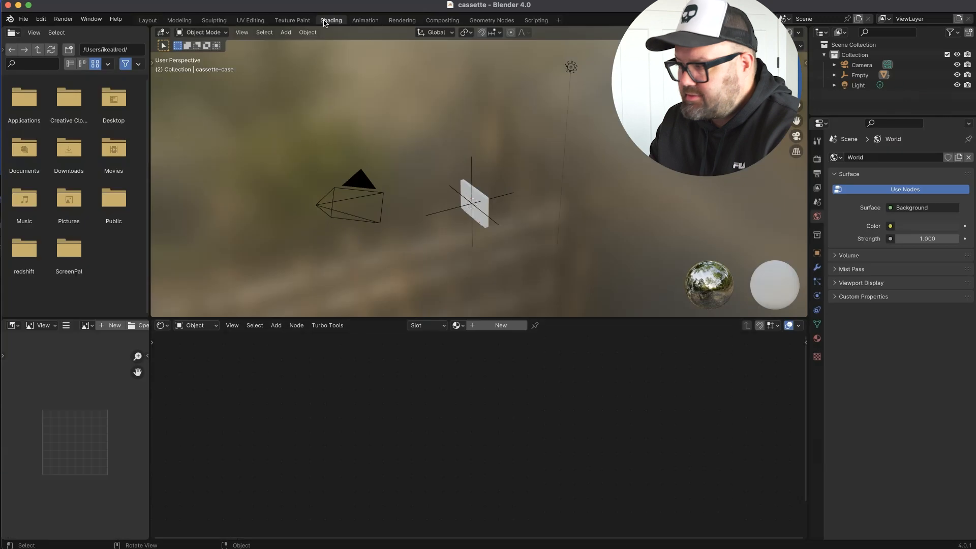
Open the Shading workspace in camera perspective and lock the camera to the view.
left_click(242, 32)
key("KP_0")
key("n")
left_click(745, 187)
Set the render engine to Cycles and display the viewport in rendered shading.
left_click(817, 159)
left_click(932, 158)
left_click(910, 189)
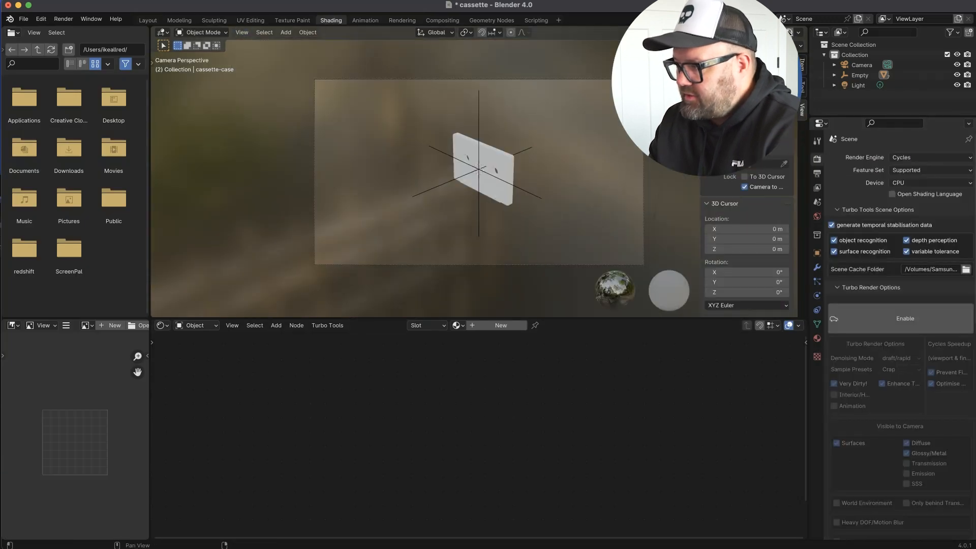
left_click(789, 32)
Delete the default light and frame the cassette case from the front through the camera.
scroll(491, 170, "up", 3)
middle_click_drag(491, 169, 394, 218)
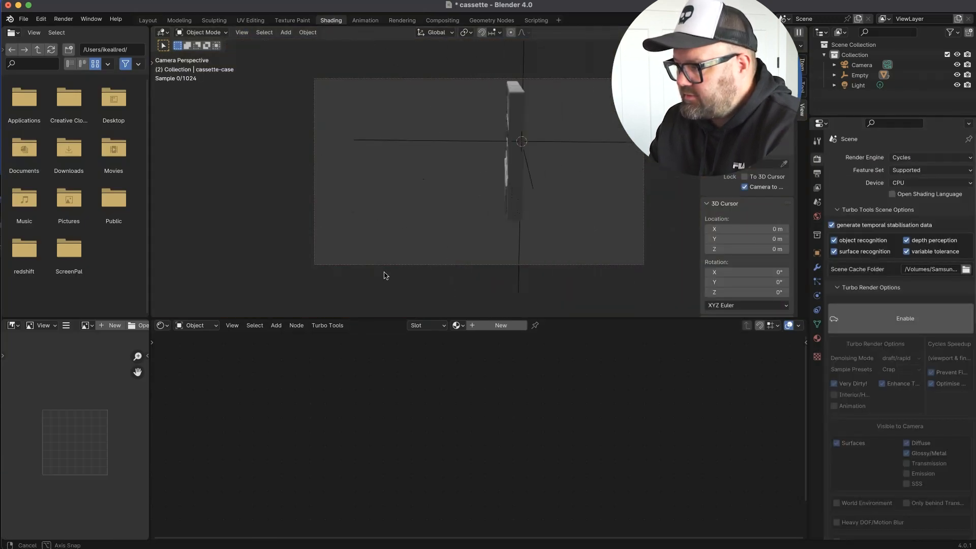
key("KP_0")
middle_click_drag(340, 274, 301, 138)
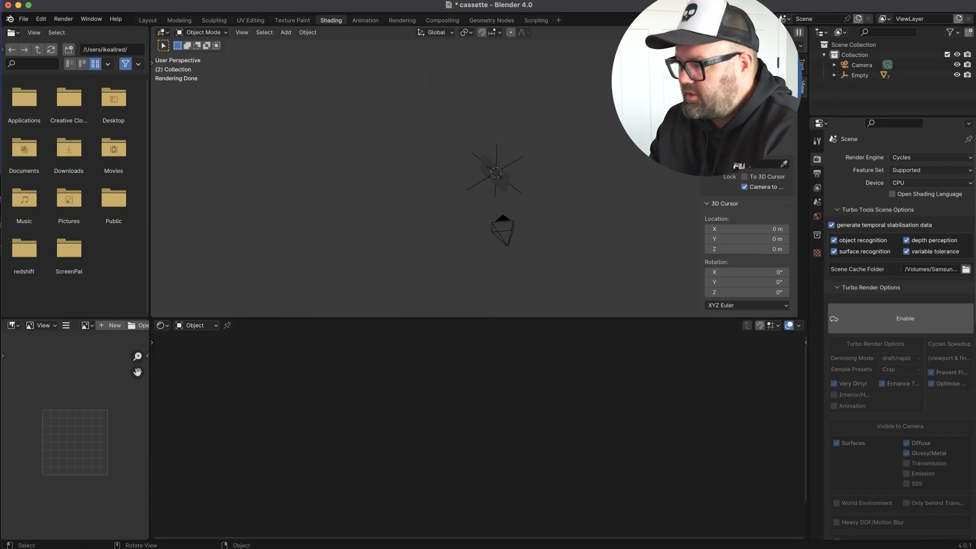
key("KP_0")
left_click(512, 194)
right_click(495, 134)
middle_click_drag(473, 178, 513, 196)
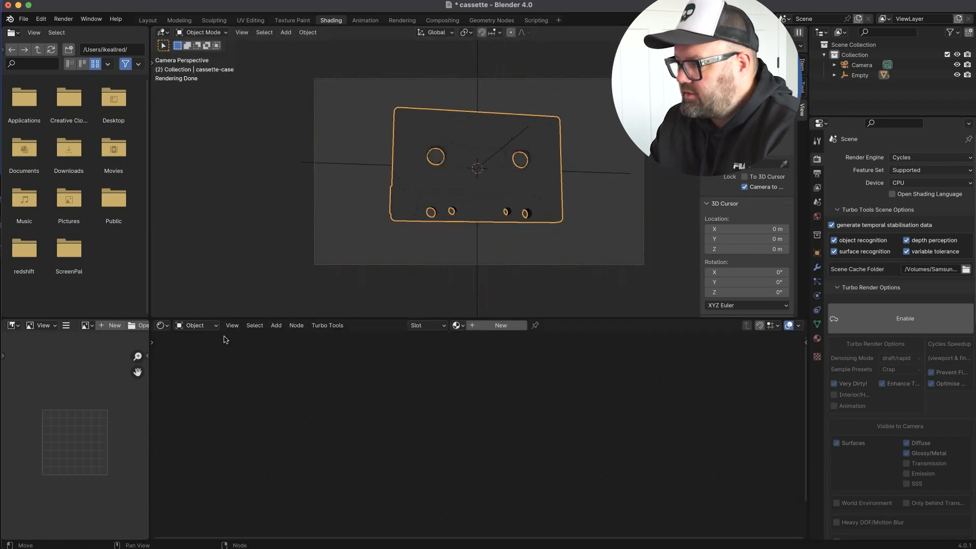
Switch the node editor to the World shader and add an Environment Texture node.
left_click(196, 326)
left_click(193, 359)
key("shift+a")
type("envi")
key("Return")
left_click(220, 413)
Connect the Environment Texture to the Background colour and load the brown photostudio HDR image into it.
left_click_drag(344, 429, 390, 400)
left_click(321, 446)
left_click(251, 343)
left_click(396, 315)
left_click(716, 423)
middle_click_drag(402, 218, 508, 214)
scroll(339, 390, "down", 1)
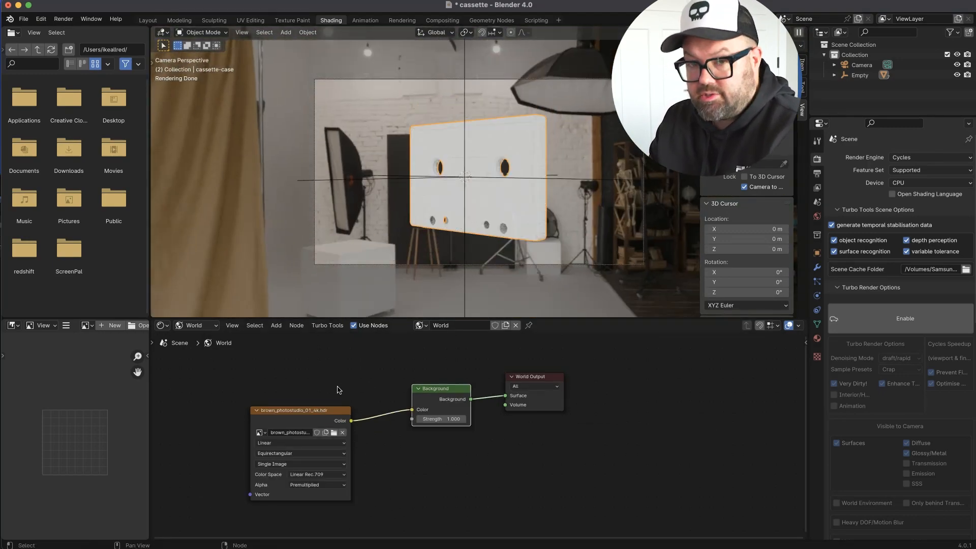
Add Texture Coordinate and Mapping nodes in front of the environment image.
middle_click_drag(340, 390, 484, 366)
left_click(377, 414)
key("shift+a")
type("geom")
left_click(401, 490)
left_click(220, 393)
key("shift+a")
type("map")
left_click(315, 396)
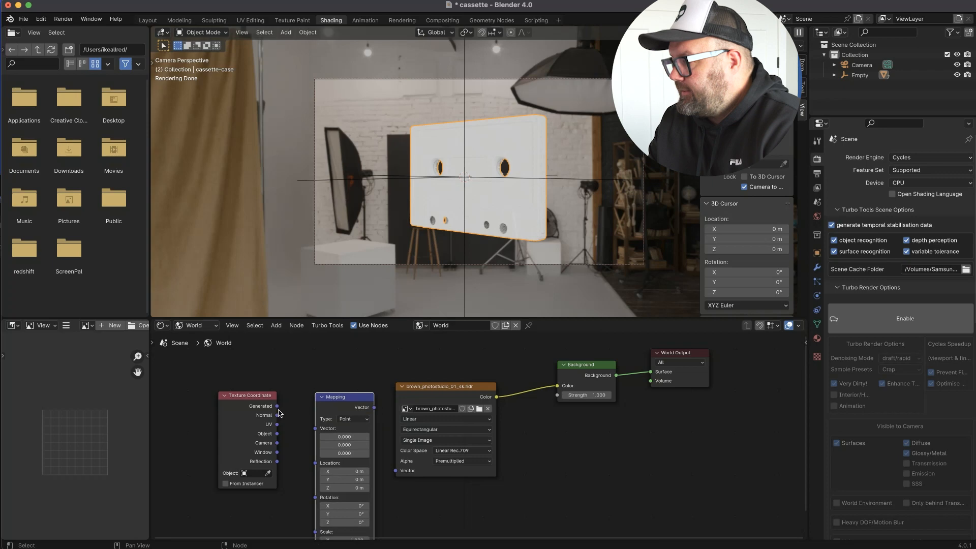
Link Generated through the Mapping node to the environment image and set the mapping's Z rotation to 103°.
left_click_drag(277, 407, 314, 430)
left_click_drag(372, 409, 396, 470)
left_click_drag(336, 467, 574, 475)
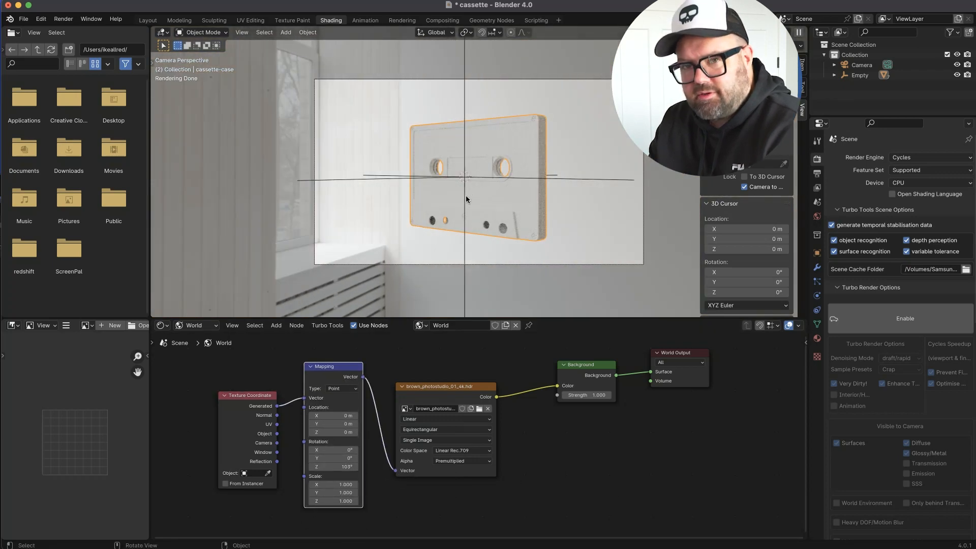
Move the camera closer and rotate it so the cassette is framed at a tilted three-quarter angle.
left_click(744, 187)
scroll(587, 170, "up", 2)
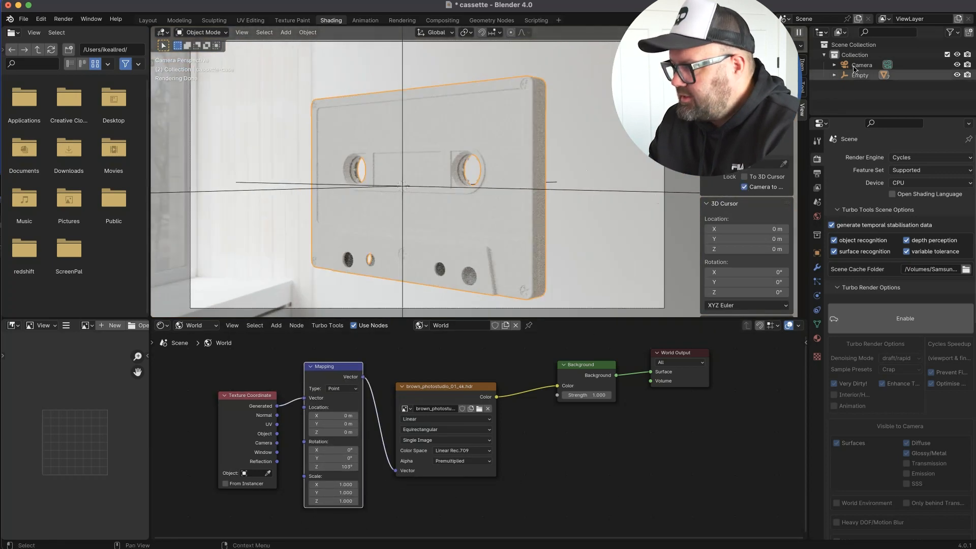
left_click(859, 65)
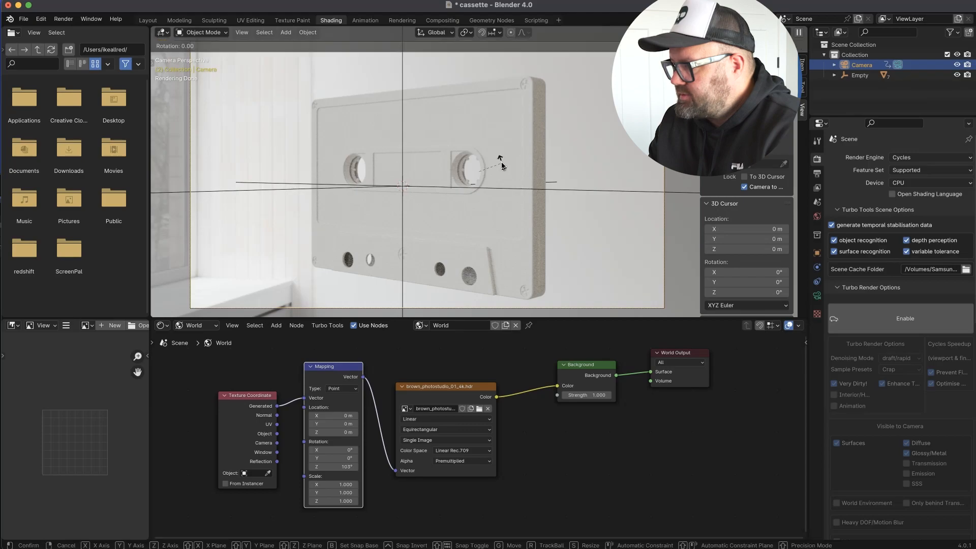
left_click(422, 176)
scroll(422, 176, "down", 2)
mouse_move(443, 182)
middle_mouse_down()
mouse_move(375, 205)
mouse_move(492, 171)
mouse_move(450, 173)
middle_mouse_up()
left_click(484, 129)
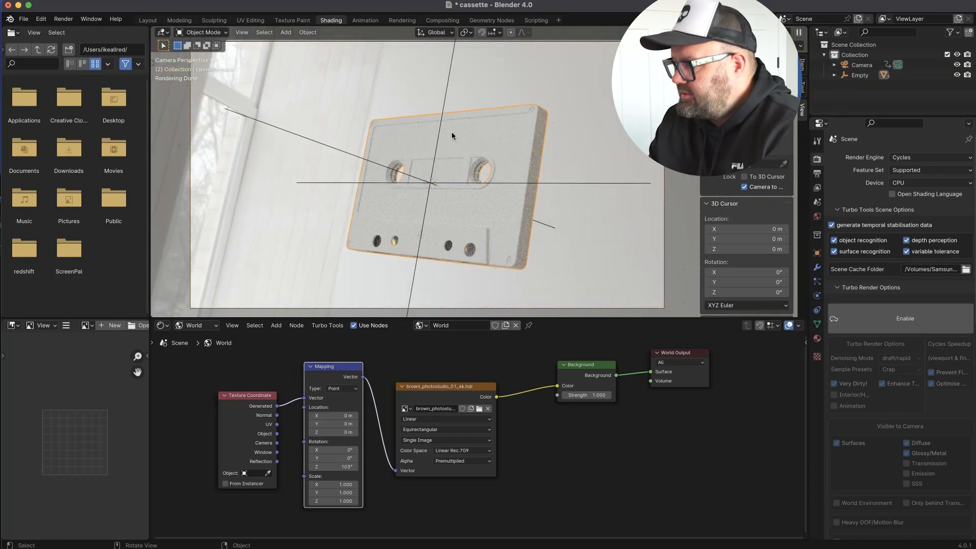
middle_click_drag(484, 129, 591, 244)
Set the world Background strength to 0.5.
double_click(587, 395)
type(".5")
key("Return")
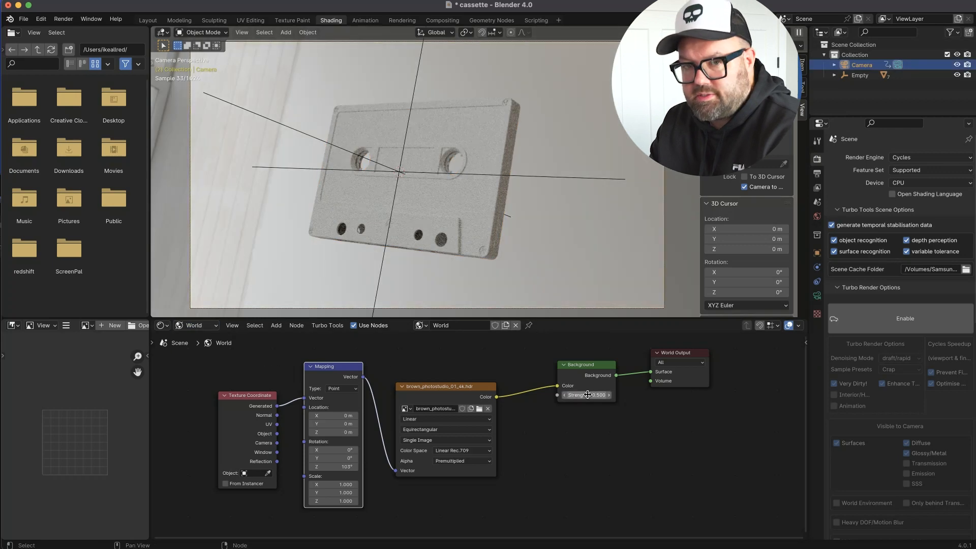
Give the cassette case a material named case-plastic with an orange base colour and a roughness of about 0.3.
left_click(197, 326)
left_click(194, 347)
left_click(469, 204)
left_click(817, 339)
left_click(863, 202)
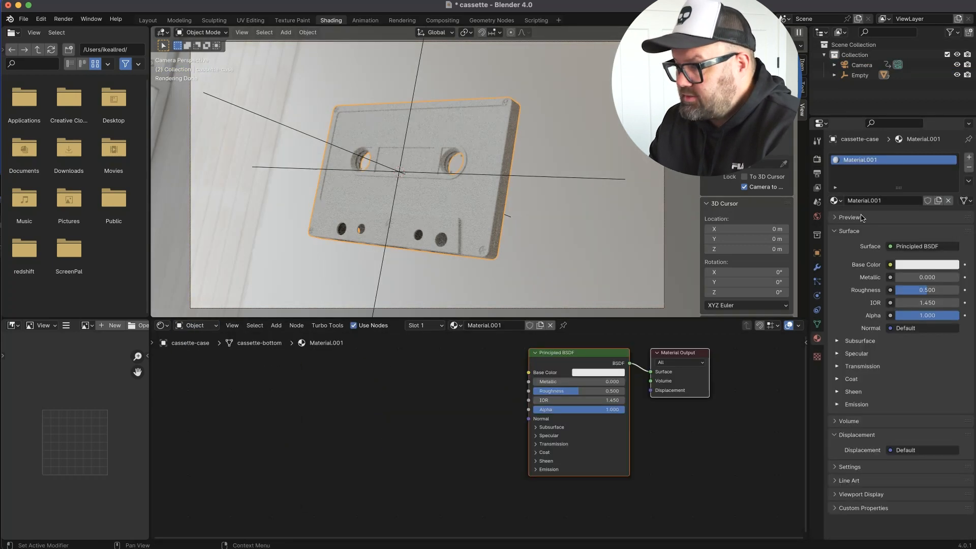
key("Return")
left_click(926, 264)
left_click(941, 143)
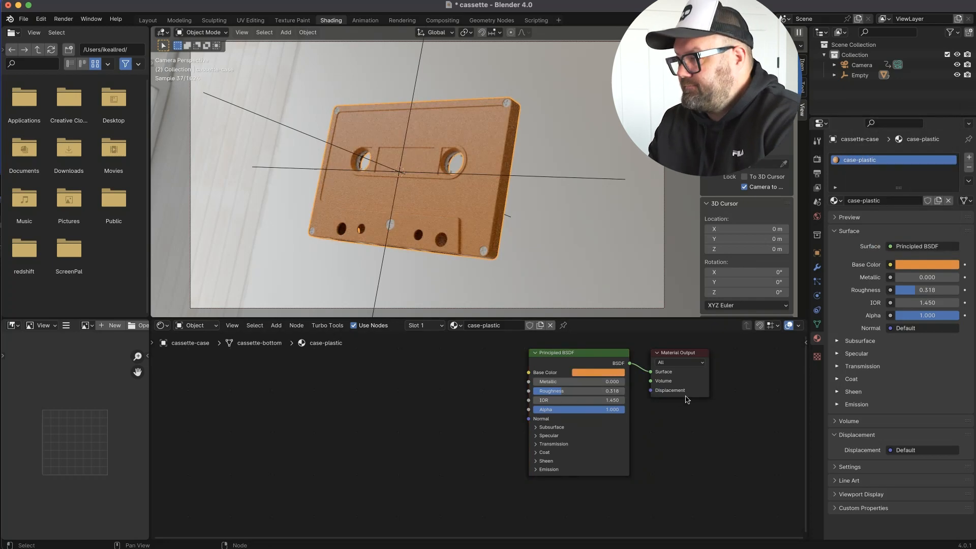
Add a second material slot to the case with a new material named clear-plastic.
left_click(969, 159)
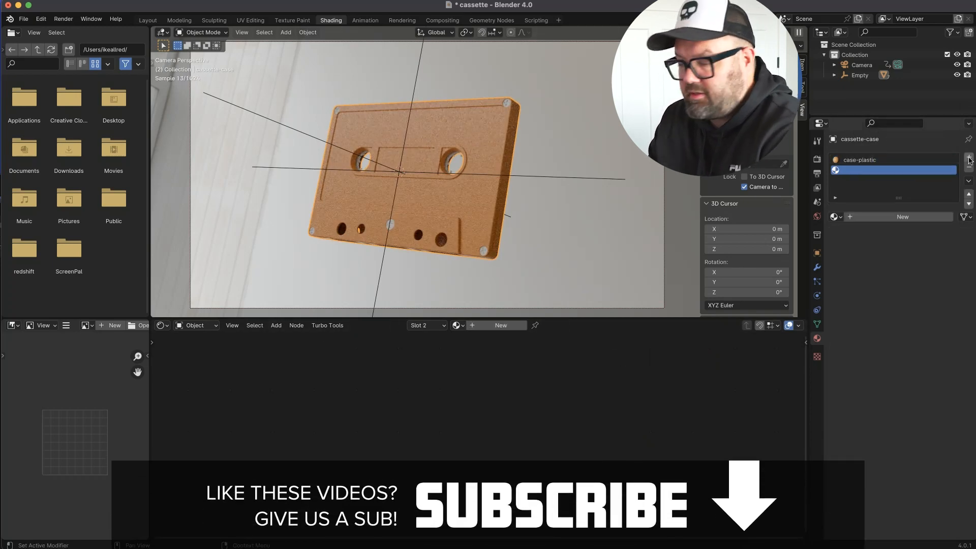
left_click(903, 217)
double_click(859, 169)
type("clear")
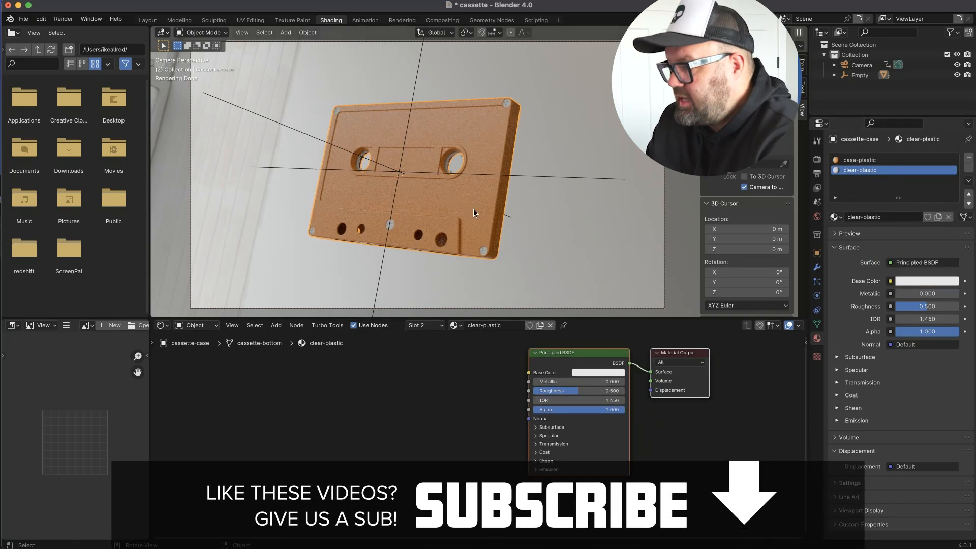
In edit mode, assign clear-plastic to the linked faces of the central window.
key("Tab")
left_click(860, 160)
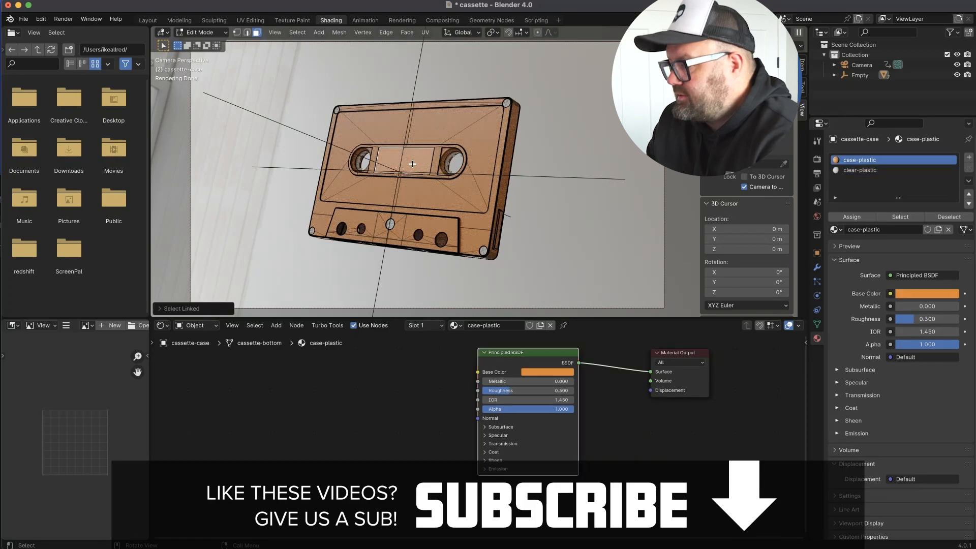
left_click(860, 170)
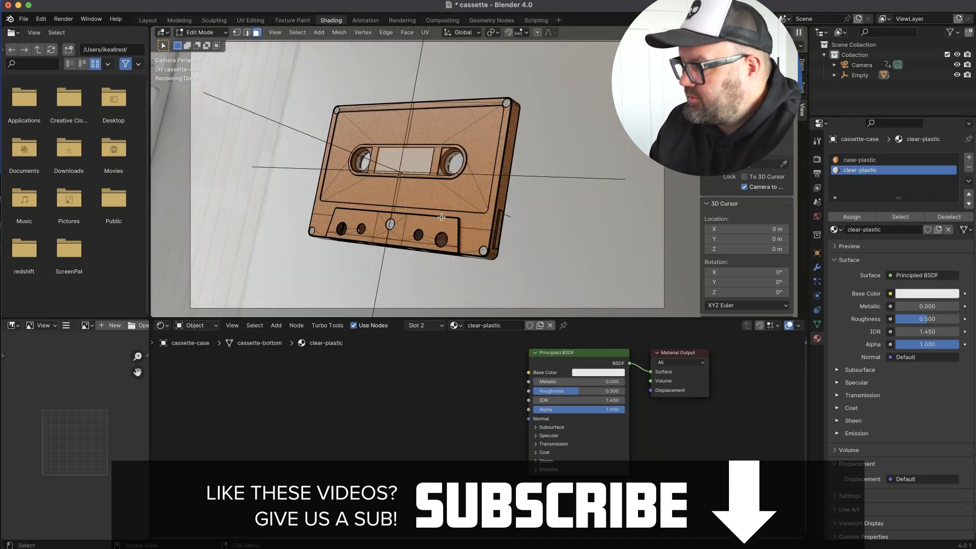
Blend a Transparent BSDF into clear-plastic through a Mix Shader and set the Principled BSDF's transmission weight to 1.
key("shift+a")
type("trans")
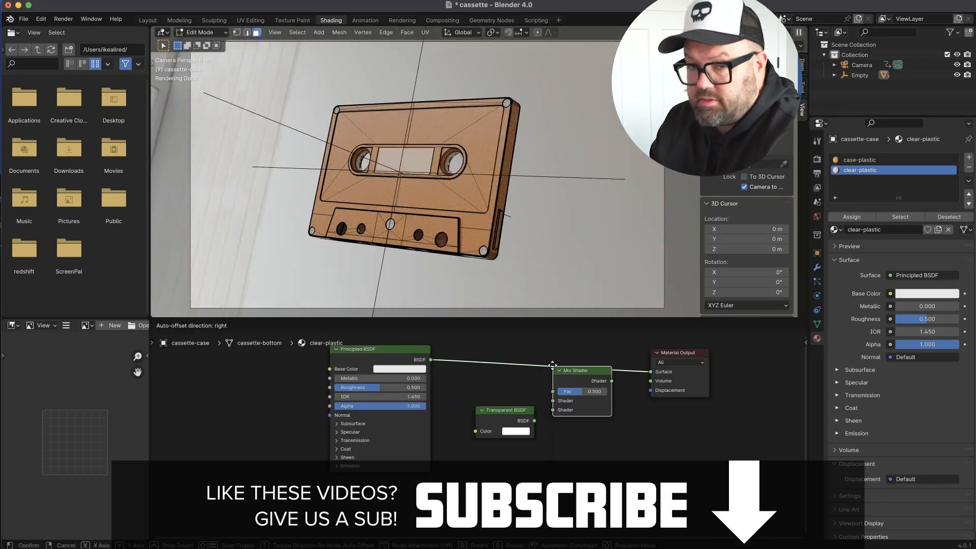
Set clear-plastic's roughness to 0, its mix factor to 0.8 and its blend mode to Alpha Clip.
double_click(364, 389)
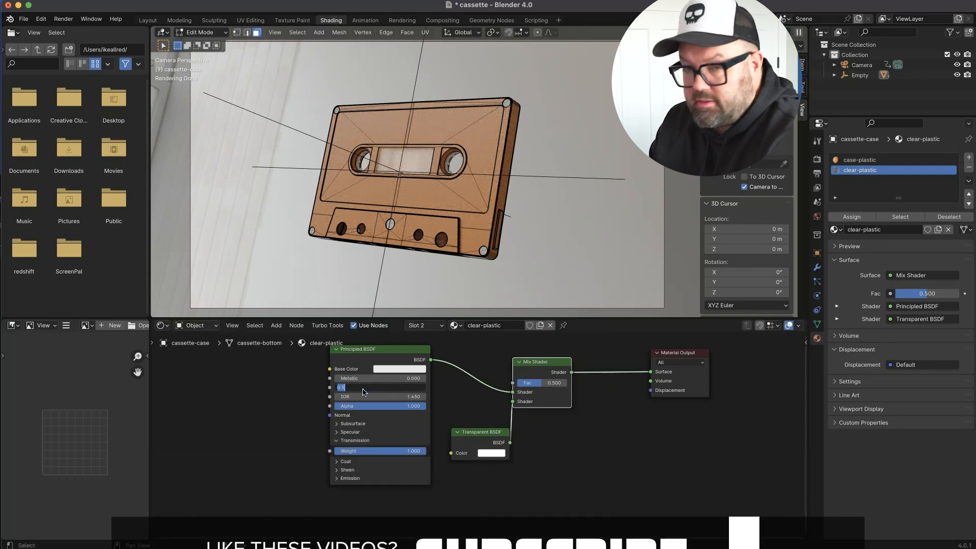
type("0")
key("Tab")
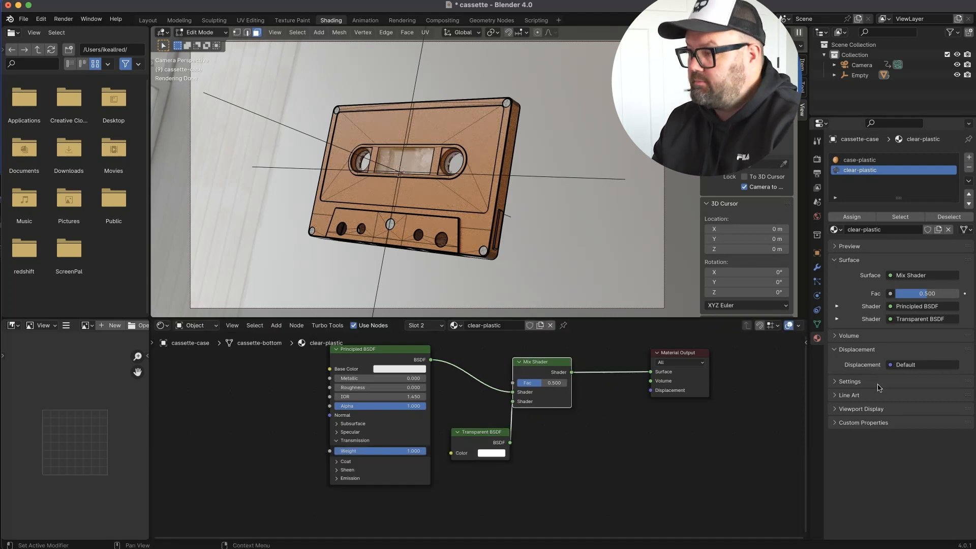
left_click(862, 409)
left_click(920, 491)
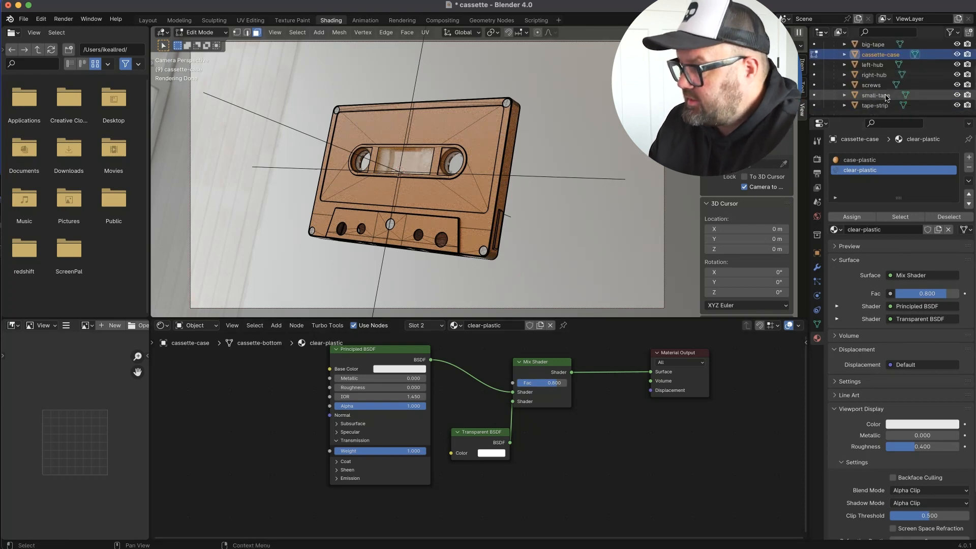
Create a material named Tape on the big-tape object.
left_click(855, 205)
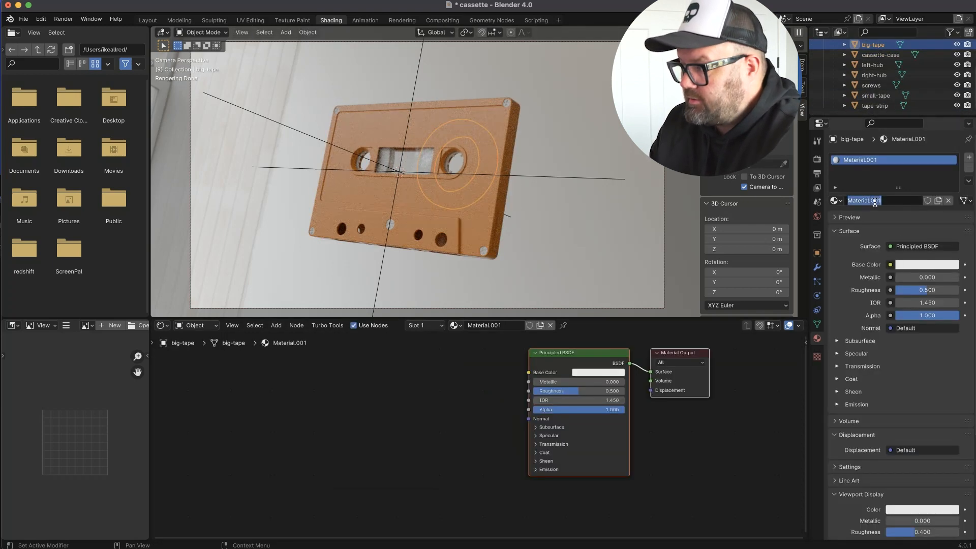
left_click(875, 203)
type("Ta")
type("pe")
key("Return")
Set the Tape material's base colour to dark brown and open its roughness for editing.
left_click(926, 265)
left_click_drag(896, 149, 882, 180)
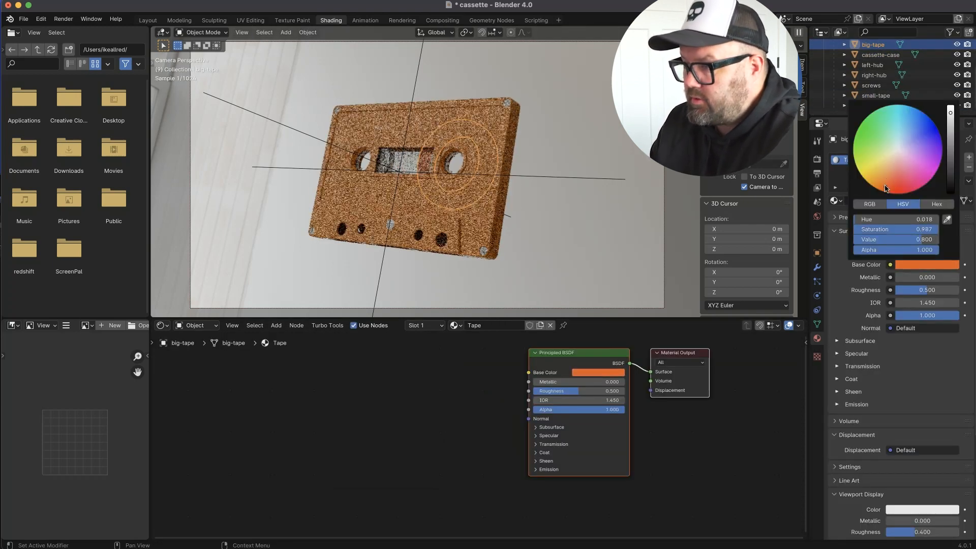
left_click_drag(950, 114, 950, 171)
left_click(600, 391)
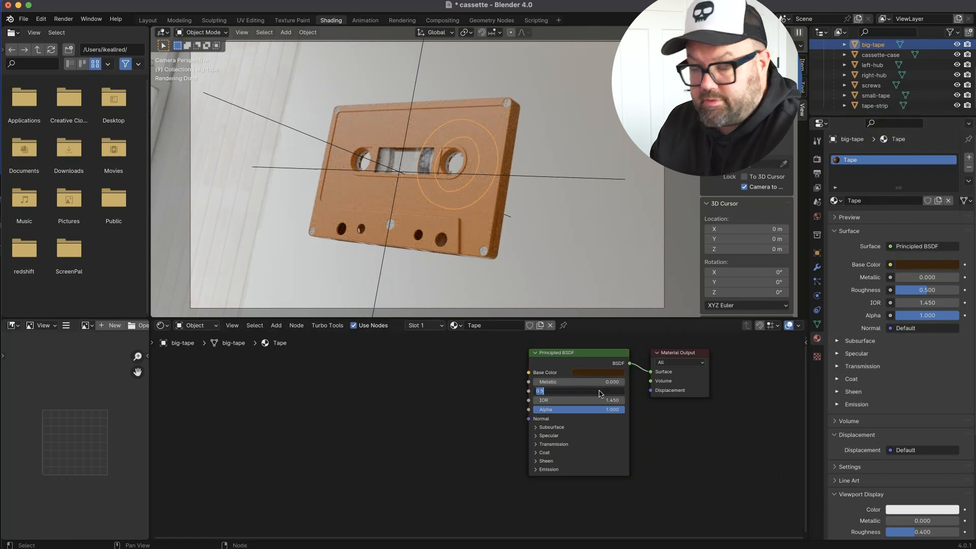
Assign the existing Tape material to the small-tape object.
left_click(875, 95)
left_click(836, 201)
left_click(855, 244)
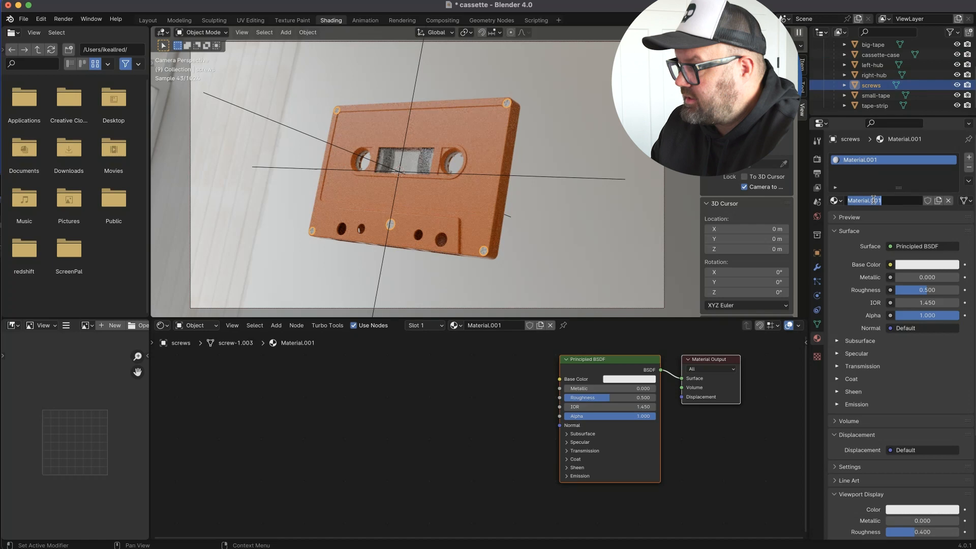
Give the screws a material named metal with metallic 1.0, roughness 0.2 and a mid-grey base colour.
left_click_drag(608, 389, 656, 389)
left_click_drag(610, 398, 583, 398)
left_click(630, 380)
left_click(688, 294)
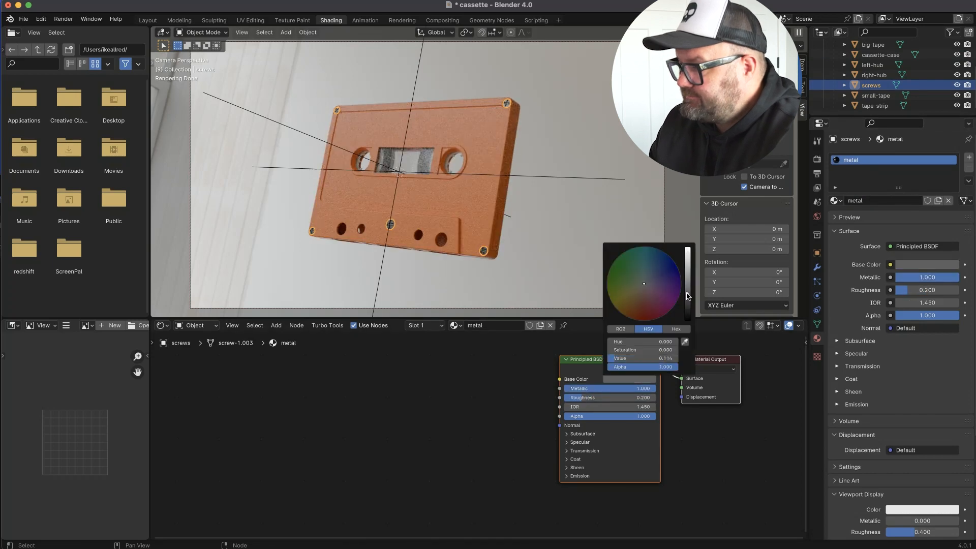
left_click(690, 278)
left_click(547, 283)
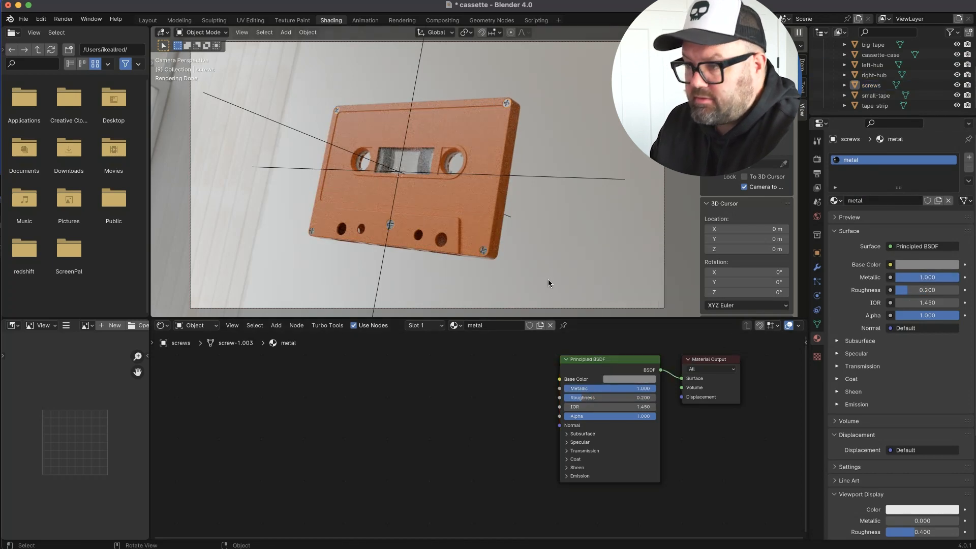
Add a coat with weight 0.439 to the cassette case's case-plastic material.
left_click(489, 230)
left_click(525, 459)
left_click_drag(530, 469, 570, 468)
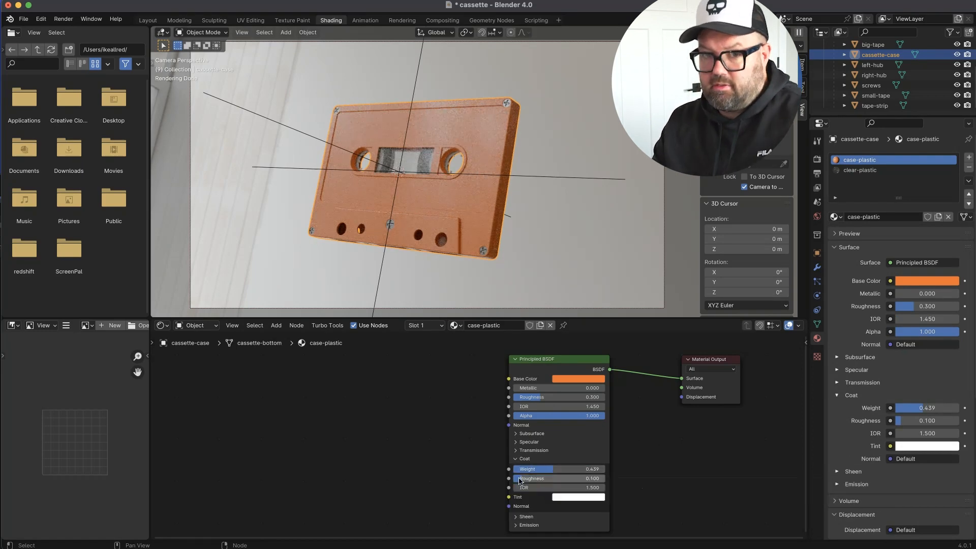
Move the Material Output node aside and set case-plastic's subsurface weight to 1.
scroll(495, 460, "down", 2)
scroll(495, 460, "up", 3)
left_click(504, 391)
middle_click_drag(513, 436, 433, 427)
scroll(613, 356, "down", 2)
left_click_drag(635, 346, 709, 349)
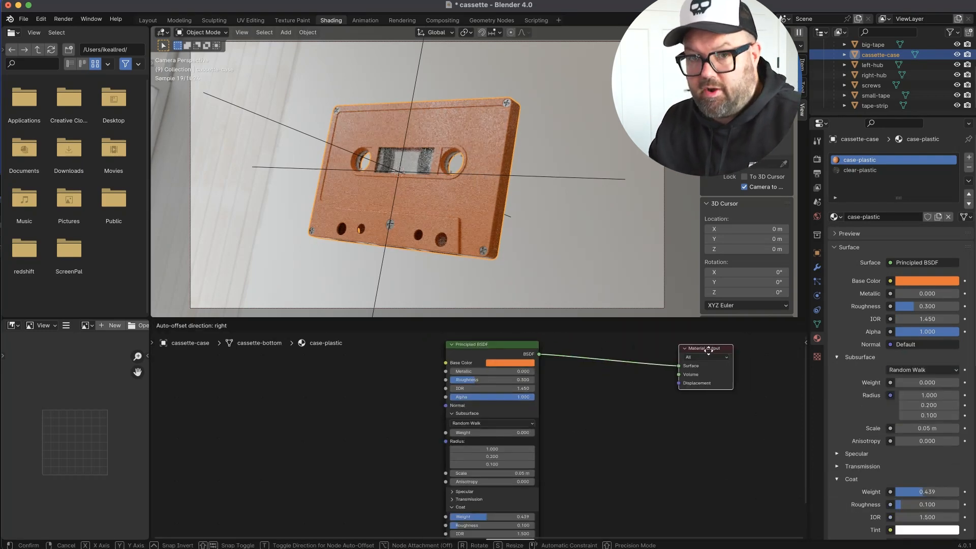
scroll(631, 406, "up", 1)
left_click_drag(511, 433, 569, 456)
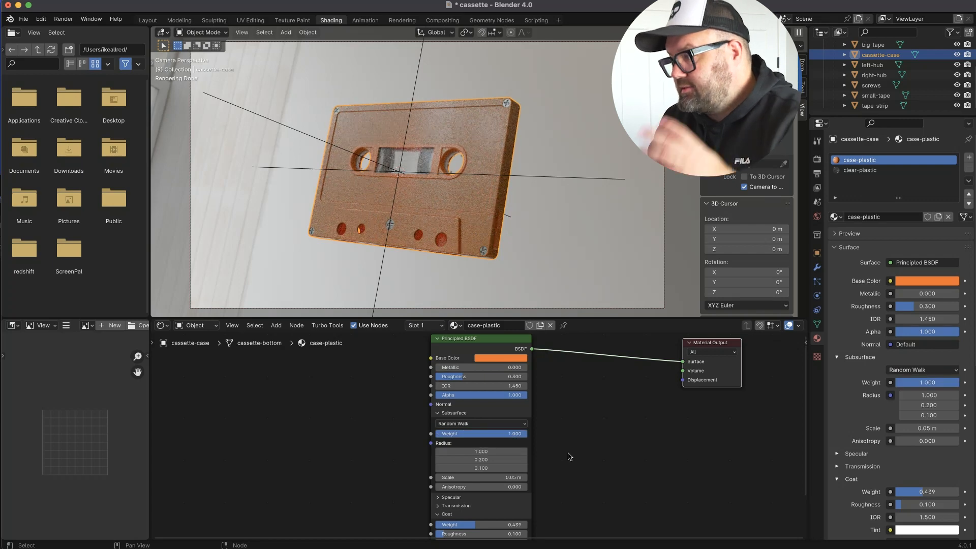
Add a Subsurface Scattering node and combine it with case-plastic's Principled BSDF through a Mix Shader.
left_click_drag(492, 340, 398, 345)
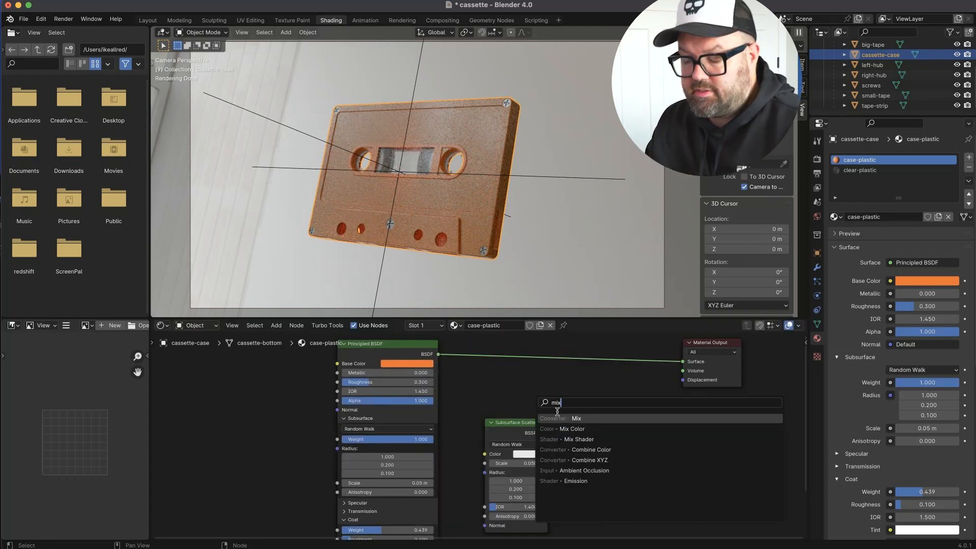
left_click(579, 439)
left_click(578, 357)
left_click_drag(548, 433, 569, 396)
Set the Subsurface Scattering colour to light orange and the Principled BSDF's base colour to a deeper red-orange.
left_click(528, 454)
left_click(541, 382)
left_click(408, 363)
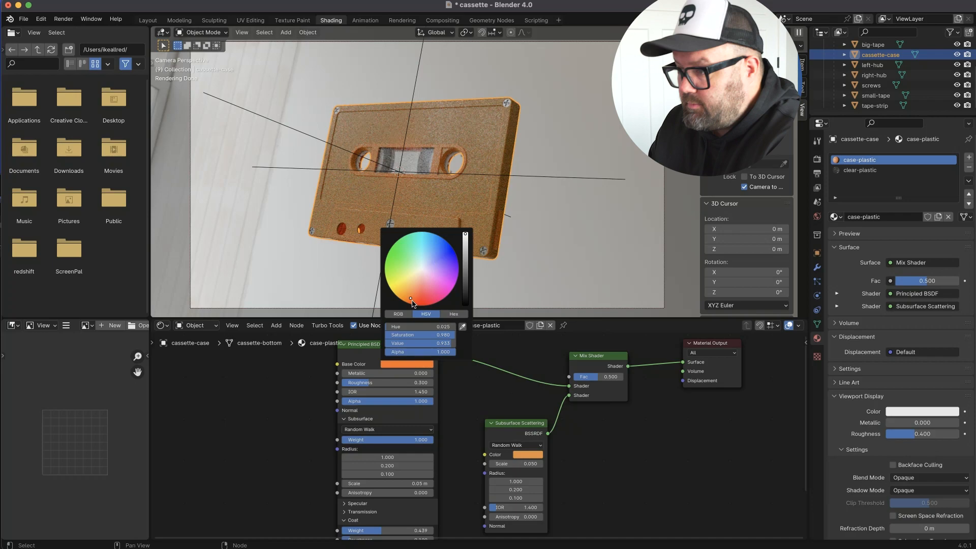
left_click(465, 249)
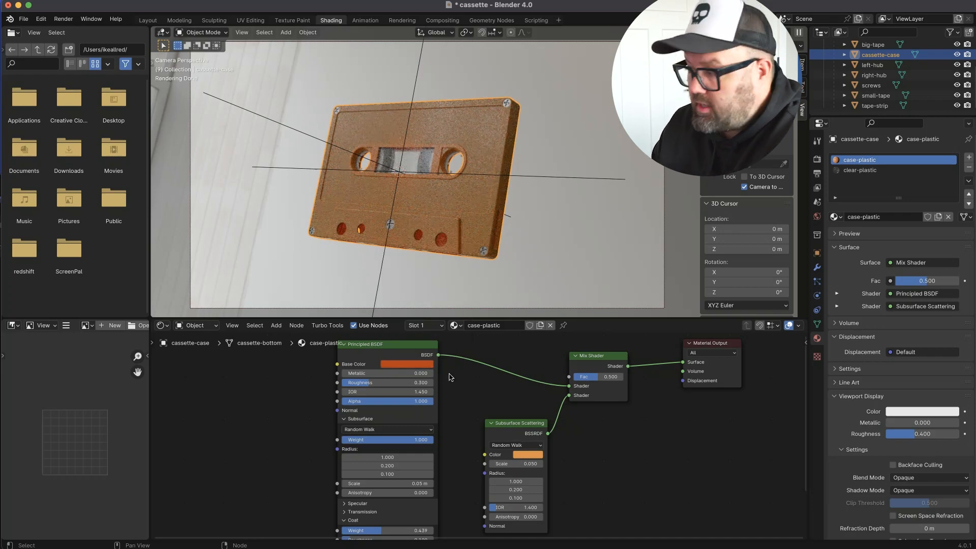
Set the Subsurface Scattering node's first radius value to 0.4.
double_click(523, 482)
type(".4")
key("Tab")
key("Return")
Make the scattering colour a redder orange, set the mix factor to 0.863 and the first radius value to 1.
left_click(529, 454)
left_click(546, 384)
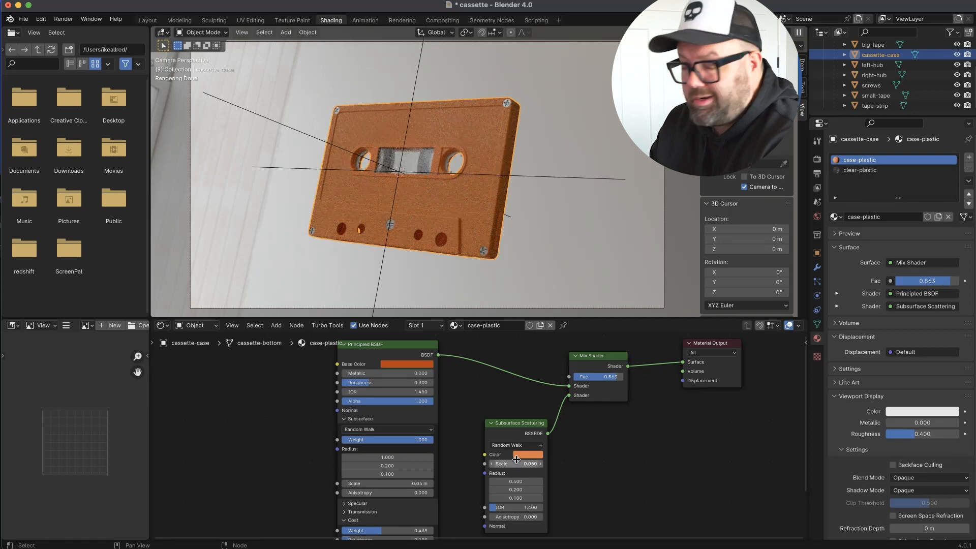
double_click(526, 482)
type("1")
key("Tab")
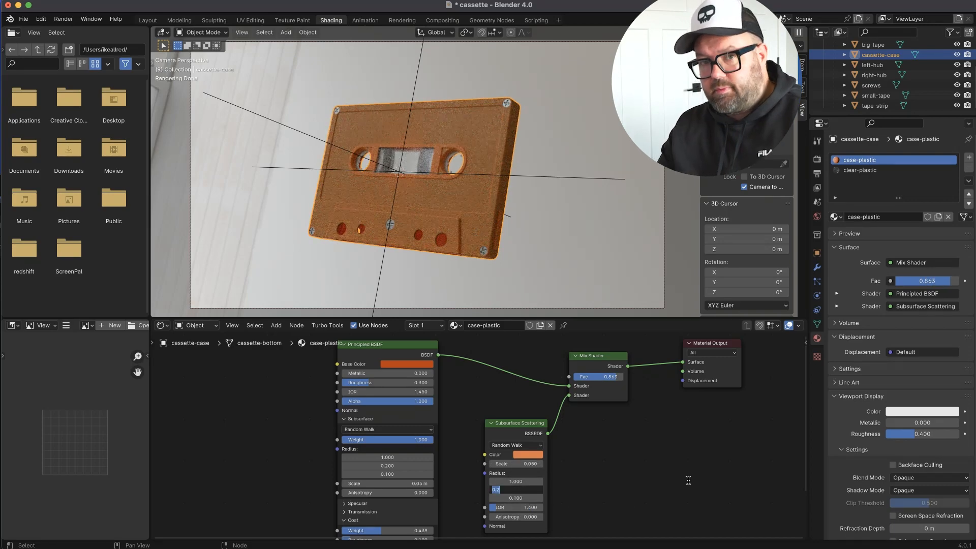
key("Return")
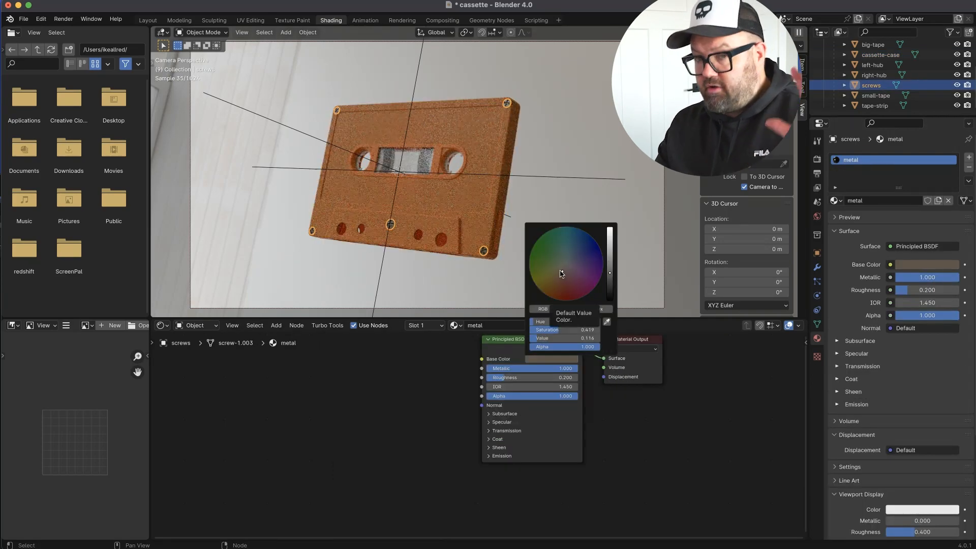
Set the base colour of the screws' metal material to a warm grey.
left_click(596, 233)
left_click(569, 356)
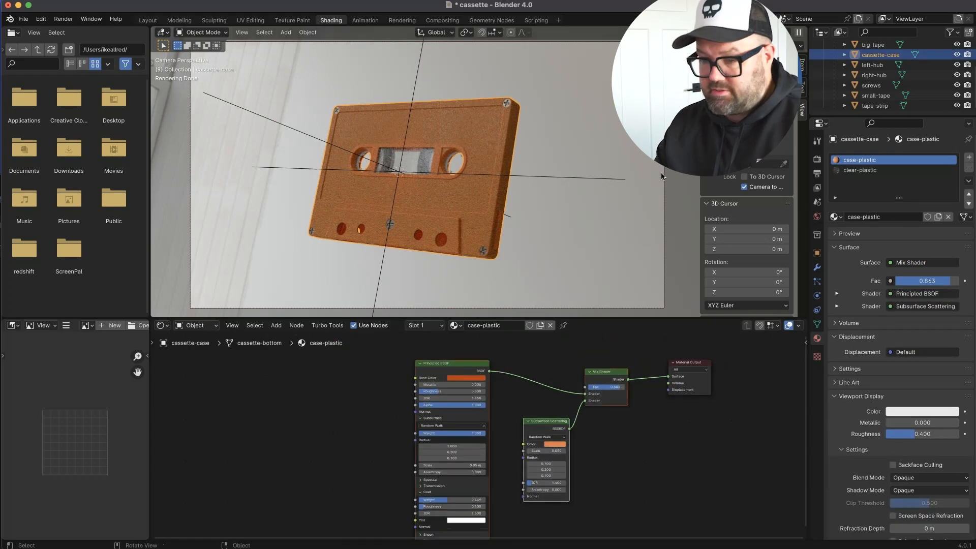
Give right-hub a copy of the case-plastic material, renamed white-lucent.
left_click(881, 75)
left_click(883, 198)
left_click(883, 198)
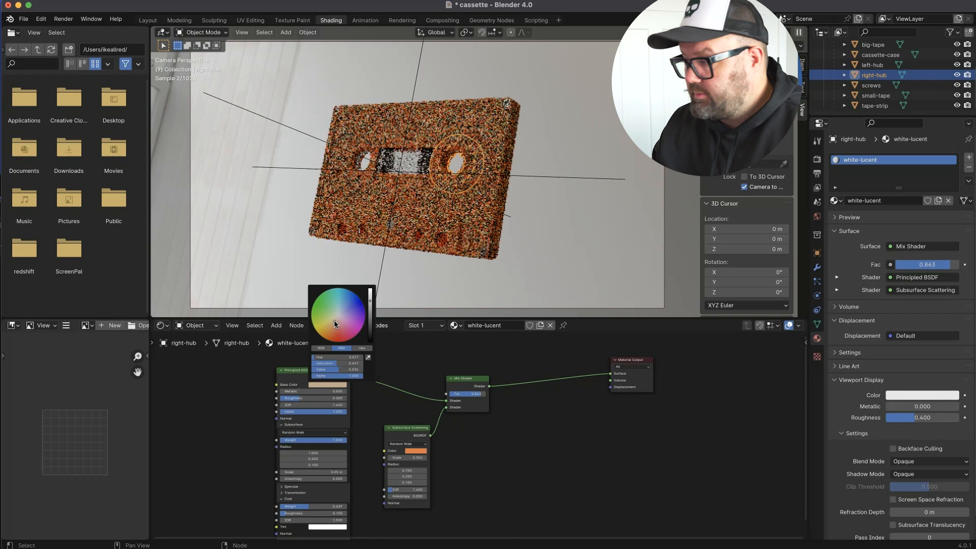
Set white-lucent's Principled base colour to pale cream and its Subsurface Scattering colour to off-white.
left_click(340, 385)
left_click(345, 322)
left_click_drag(373, 302, 372, 295)
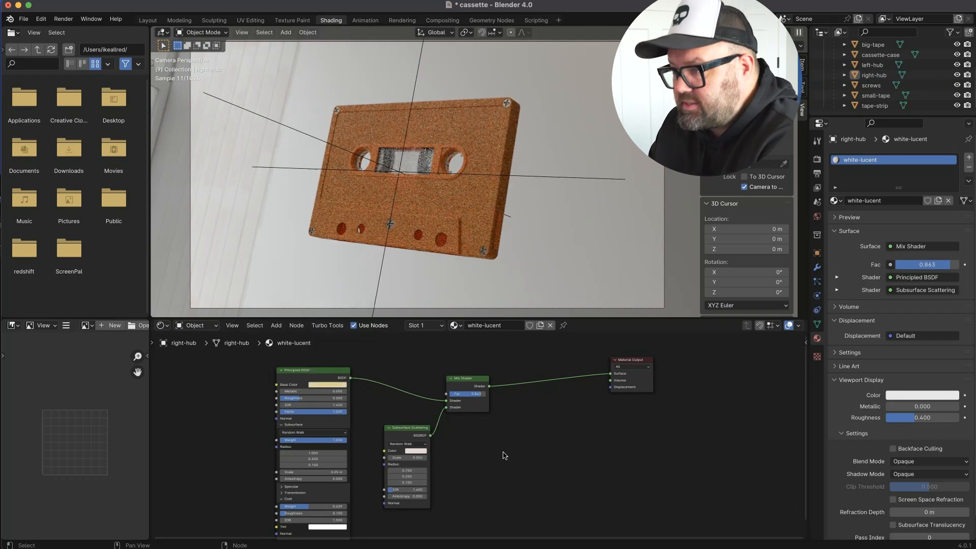
Assign the white-lucent material to left-hub.
left_click(860, 66)
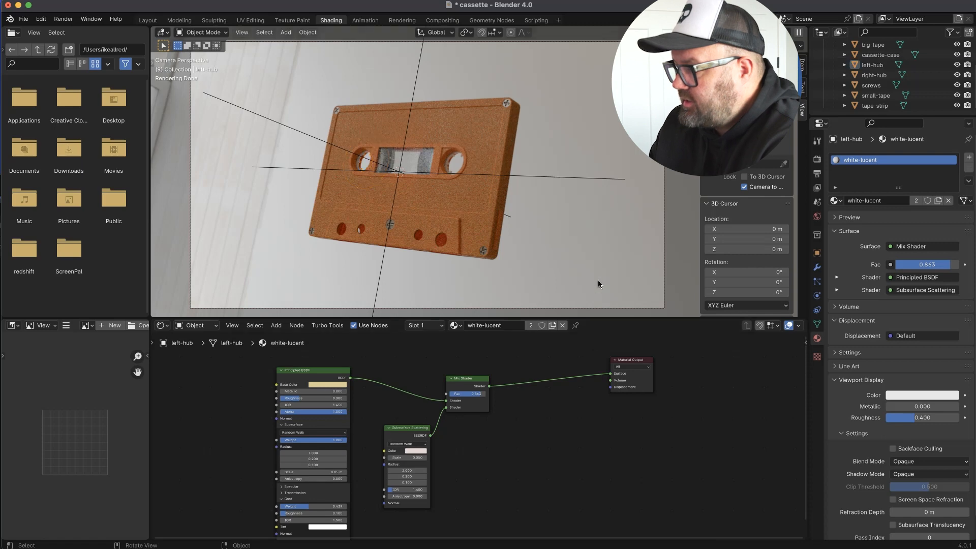
Add an Ambient Occlusion node to the cassette case's case-plastic material and place it near the Subsurface Scattering node.
left_click(489, 219)
key("shift+a")
type("amb")
key("Return")
left_click(277, 372)
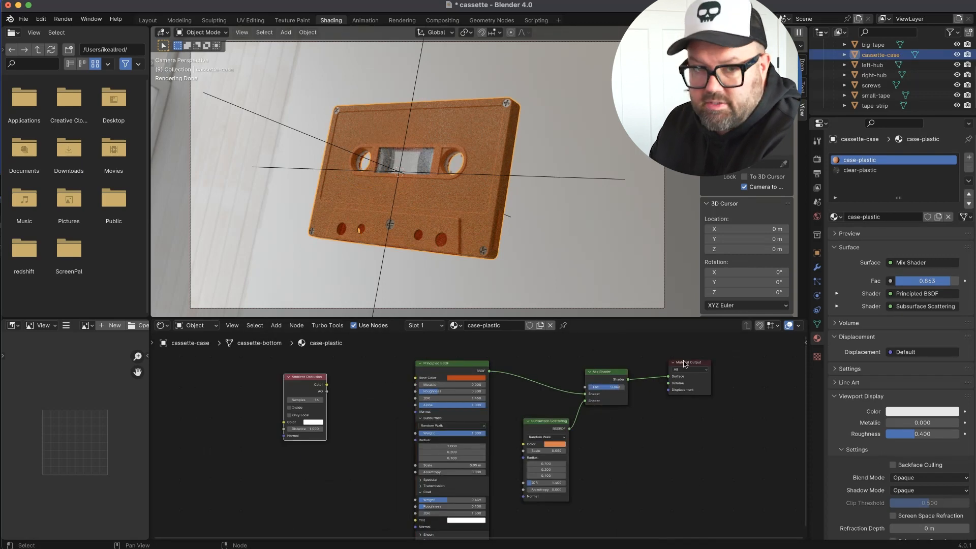
left_click_drag(318, 378, 619, 454)
Duplicate the Mix Shader, insert the copy just before the Material Output and set its factor to 0.5.
left_click(614, 373)
key("shift+d")
left_click(682, 376)
double_click(675, 390)
type(".5")
key("Return")
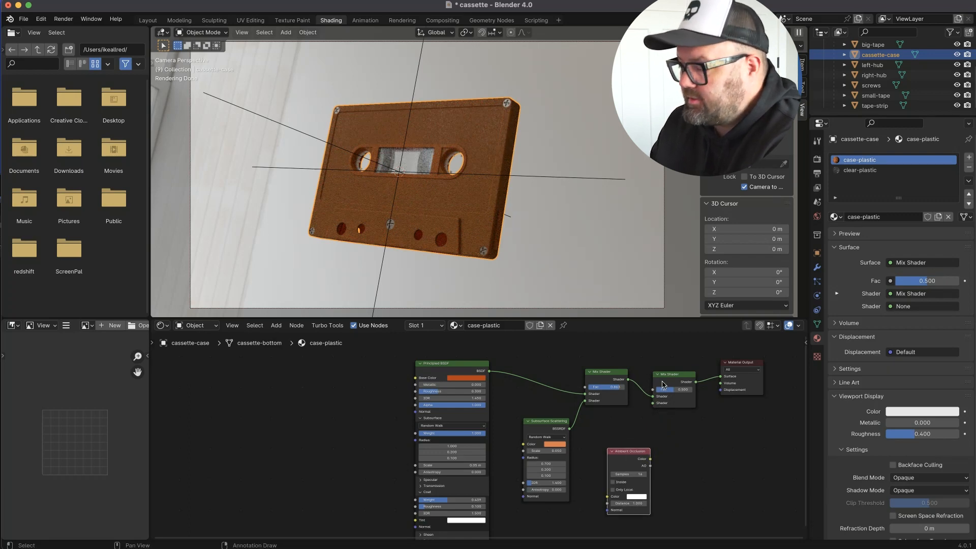
Drive the final Mix Shader's factor with the Ambient Occlusion colour, routed through an Invert Color node.
left_click_drag(651, 461, 653, 391)
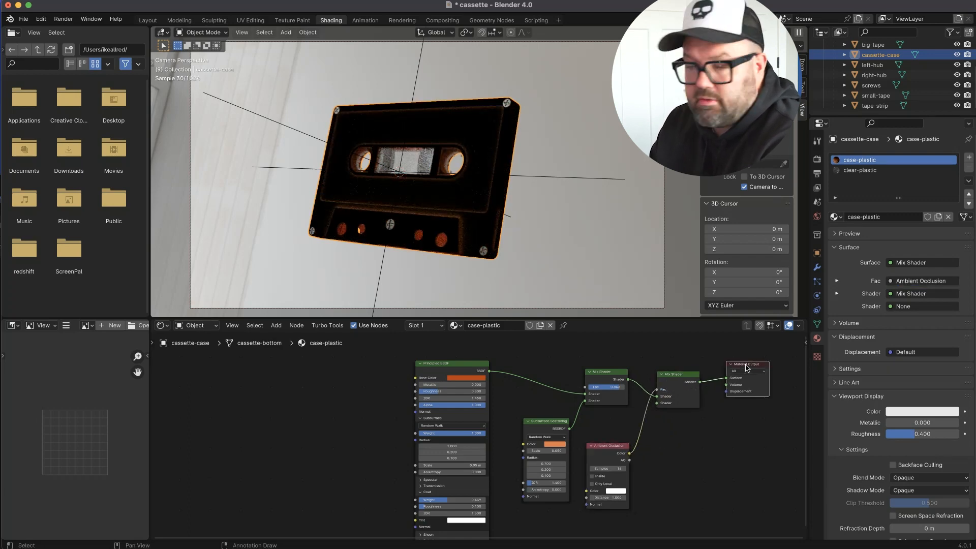
key("Return")
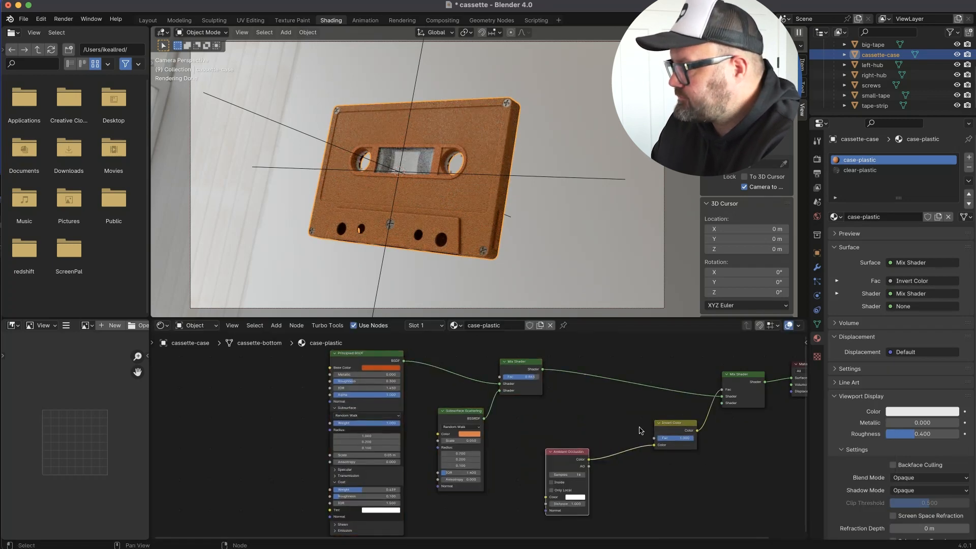
left_click_drag(667, 423, 621, 416)
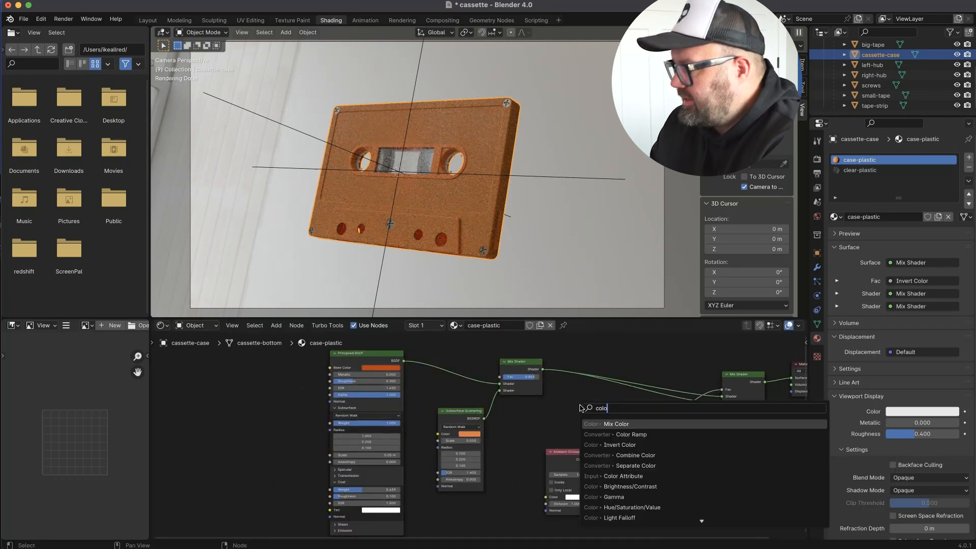
Add a Brightness/Contrast node and detach it from the final Mix Shader's second shader input.
left_click(631, 486)
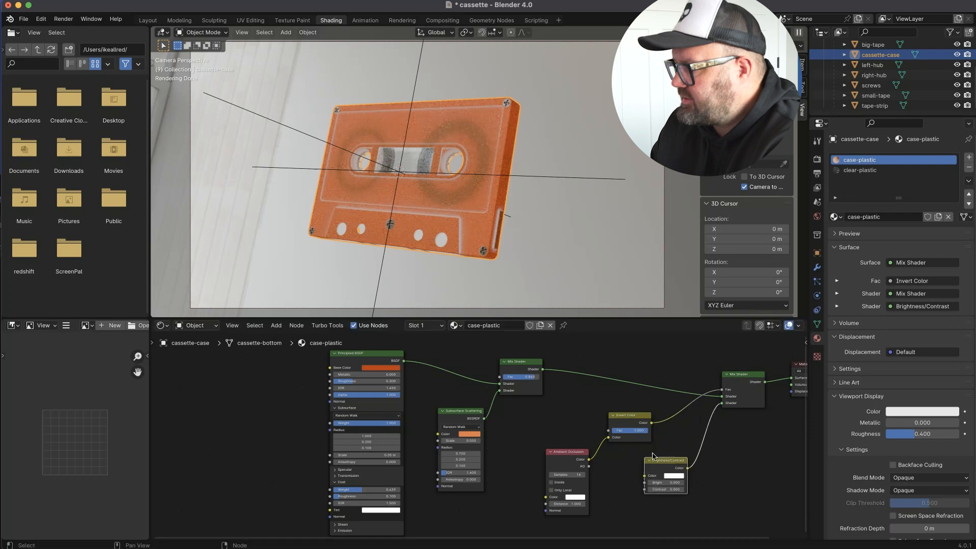
left_click_drag(722, 404, 712, 430)
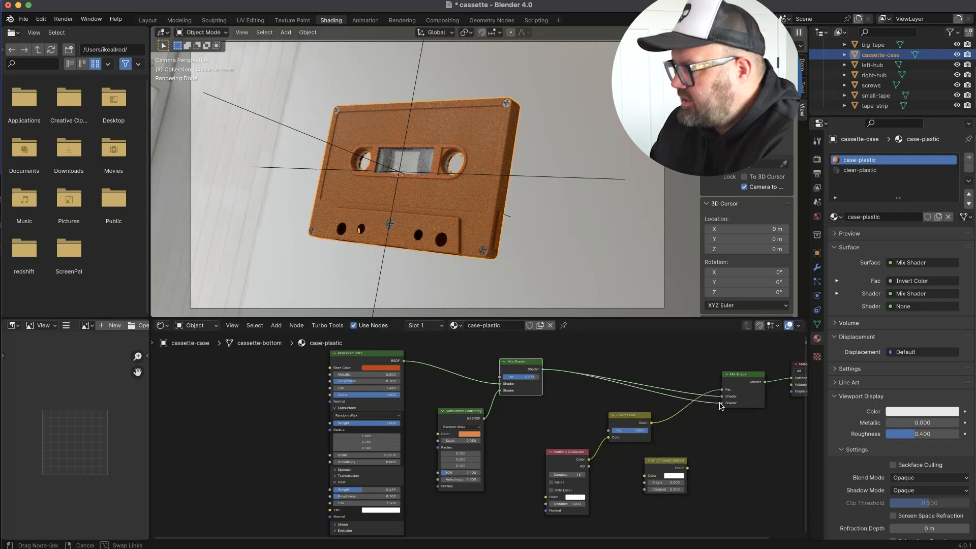
Duplicate the Principled, Subsurface Scattering and Mix Shader group below the original and link it to the final Mix Shader's second shader input.
scroll(555, 444, "down", 5)
left_click_drag(554, 445, 380, 354)
key("shift+d")
left_click(370, 475)
scroll(513, 426, "down", 1)
left_click_drag(497, 495, 651, 430)
Reposition the Ambient Occlusion node and delete the unused Brightness/Contrast node.
left_click_drag(561, 463, 561, 483)
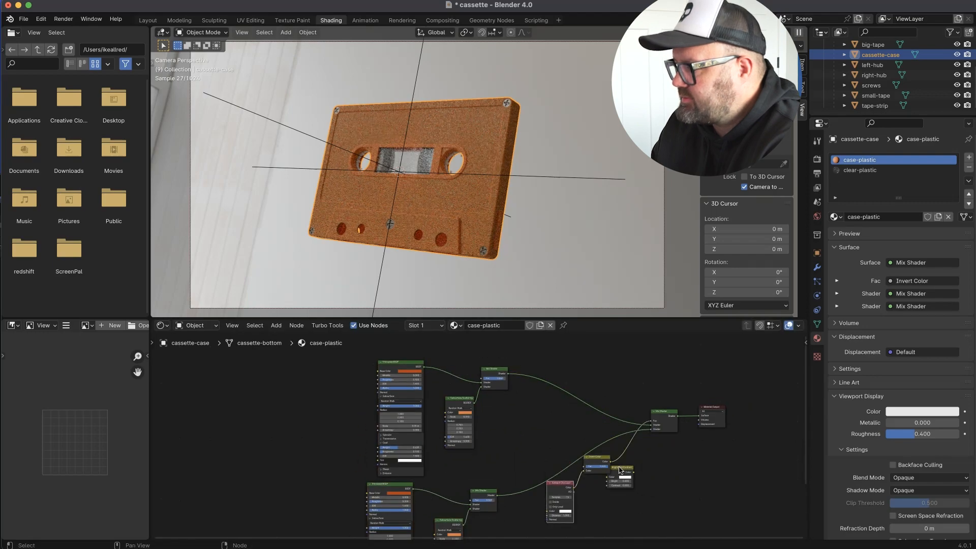
left_click_drag(618, 467, 518, 438)
scroll(472, 478, "up", 3)
key("x")
Set the duplicated Principled BSDF's base colour to very dark brown and the duplicated Subsurface Scattering colour to a deeper red.
left_click(349, 429)
left_click_drag(397, 340, 397, 372)
left_click(445, 501)
left_click_drag(501, 405, 500, 418)
left_click_drag(454, 444, 463, 446)
left_click(446, 501)
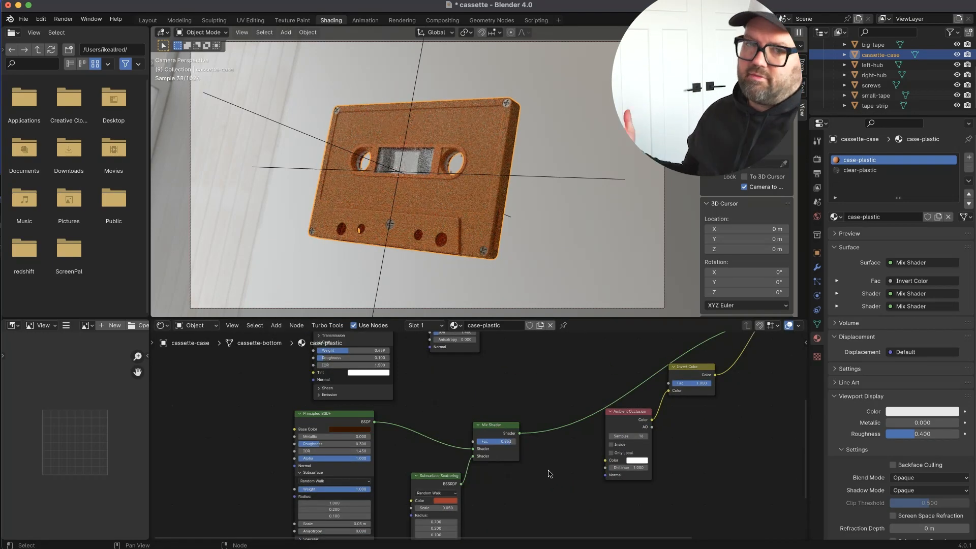